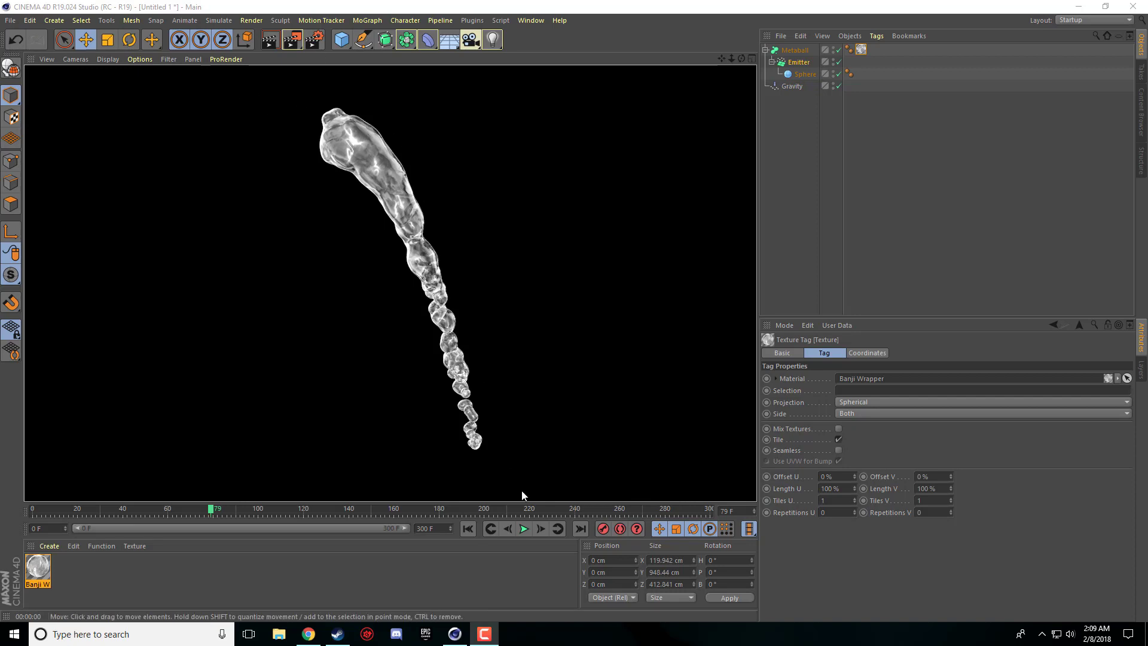
Step: Play the particle trail from the start, pause at frame 86, and render a preview
click(467, 532)
click(525, 530)
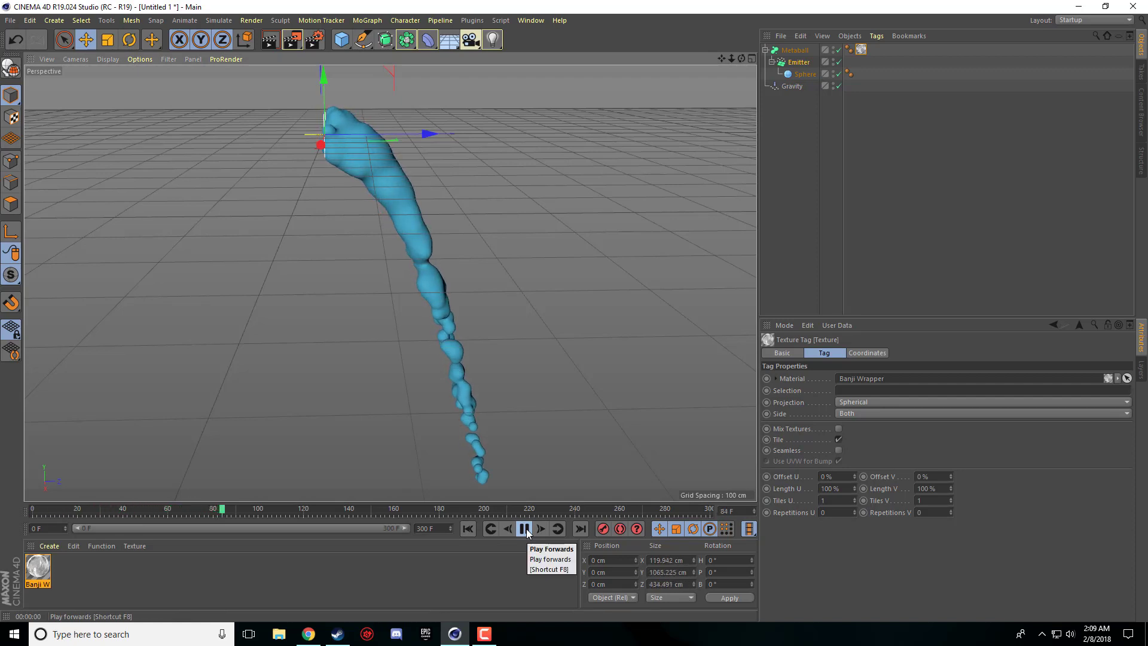
click(525, 529)
click(270, 40)
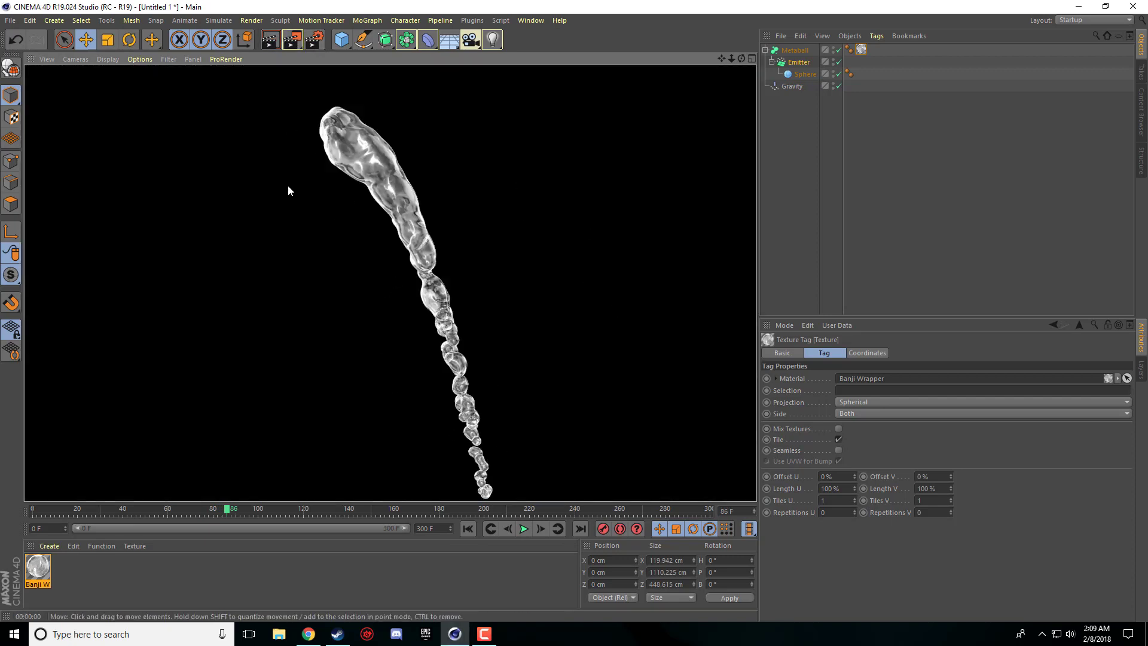
click(30, 20)
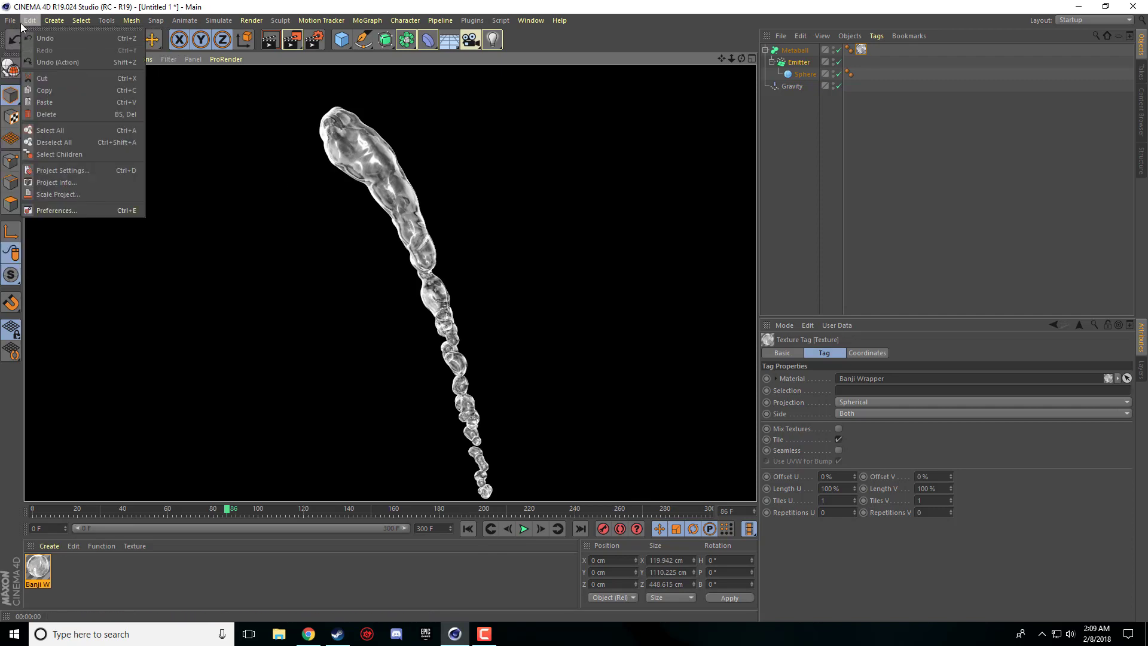
Step: Start a new scene, then add a Sphere primitive and a Metaball generator
click(24, 38)
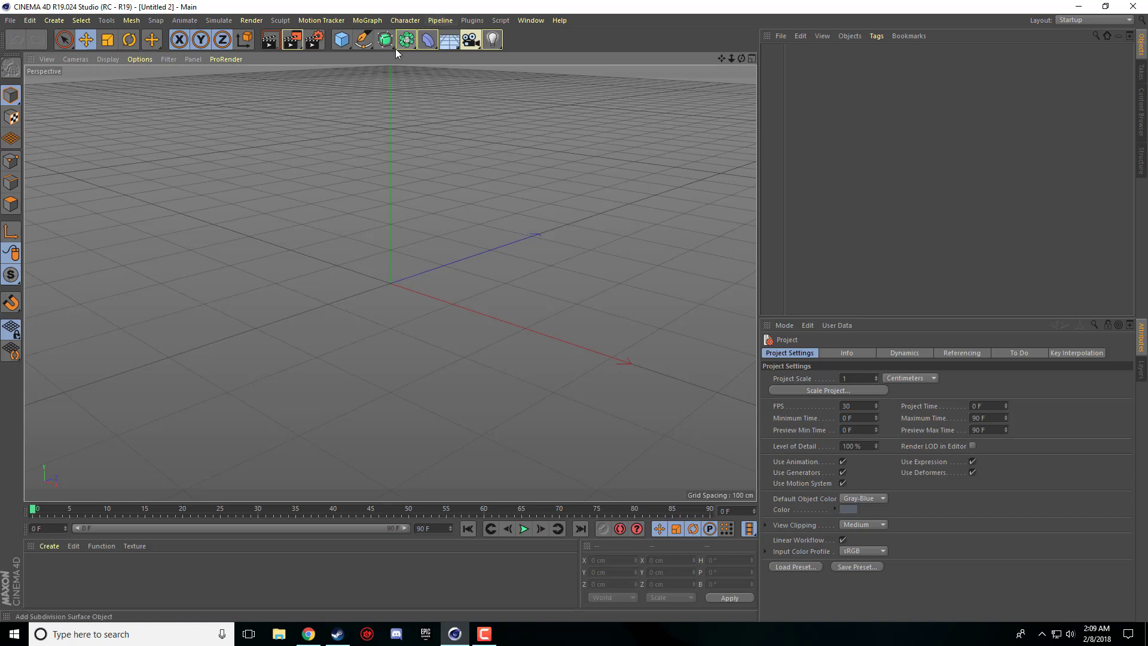
click(342, 40)
click(573, 90)
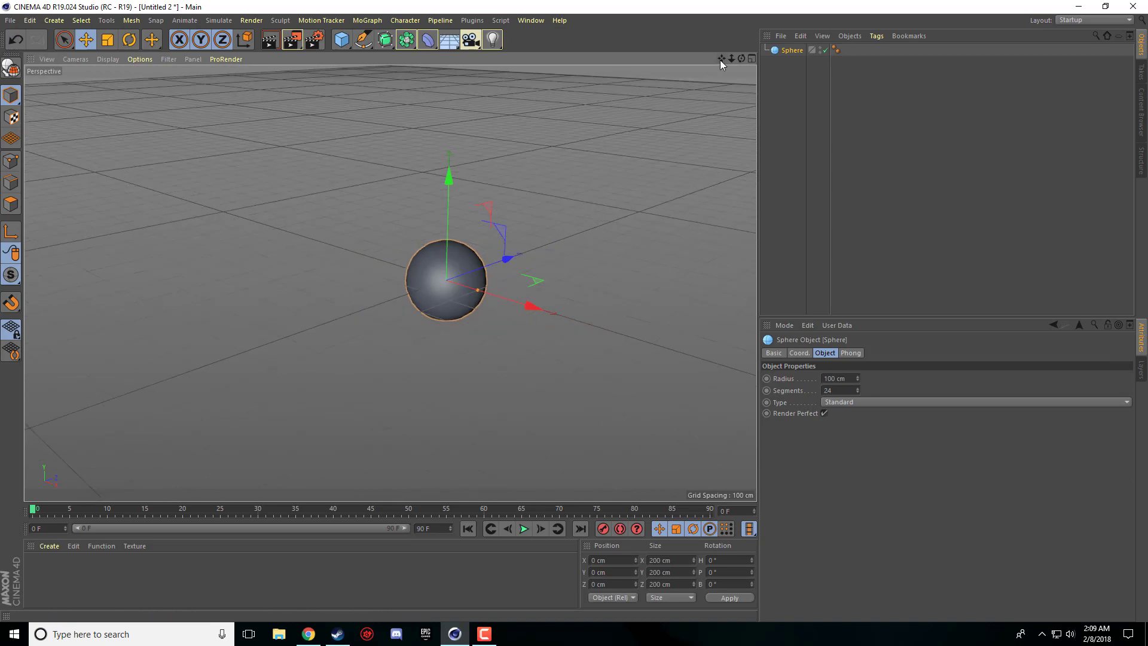
drag(721, 60, 598, 41)
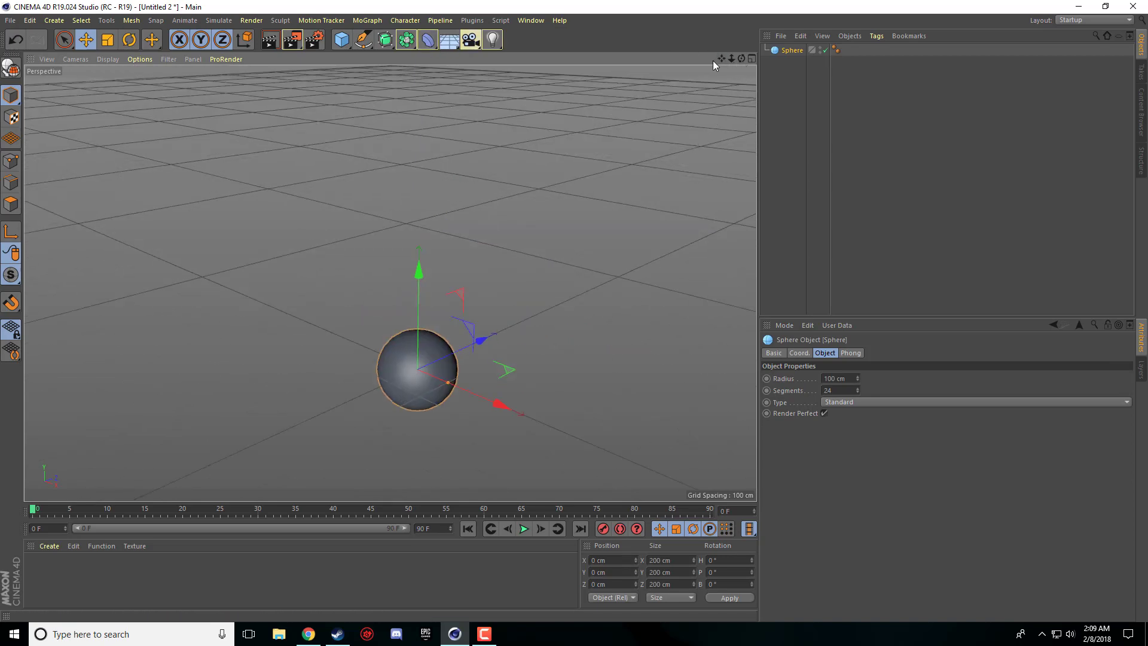
click(406, 40)
click(468, 98)
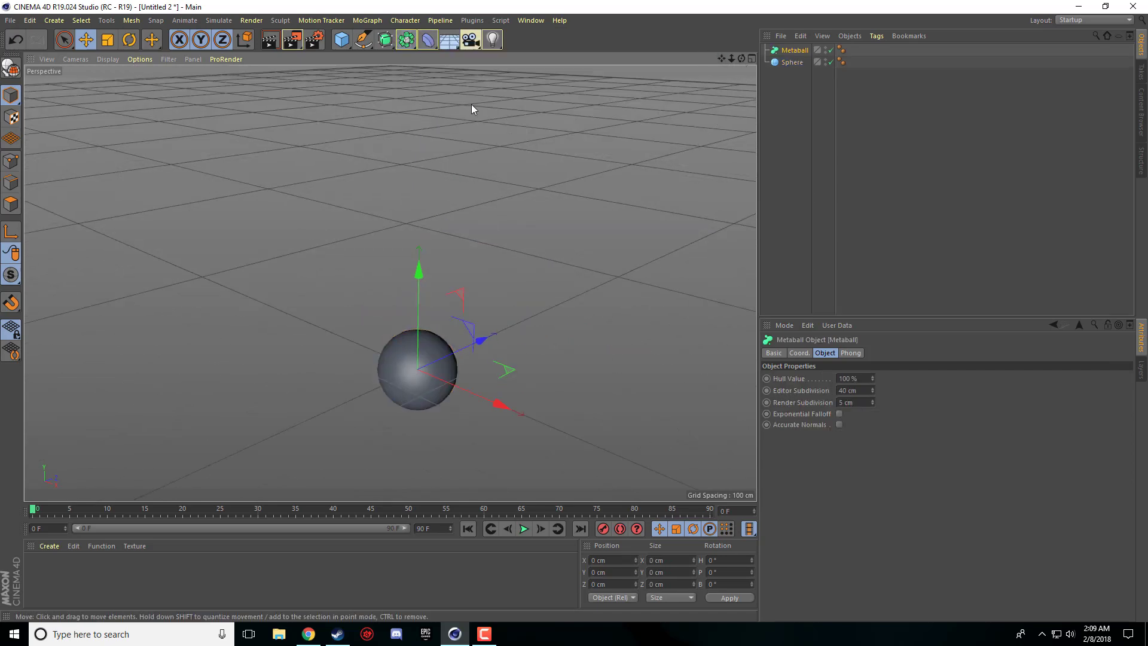
click(407, 39)
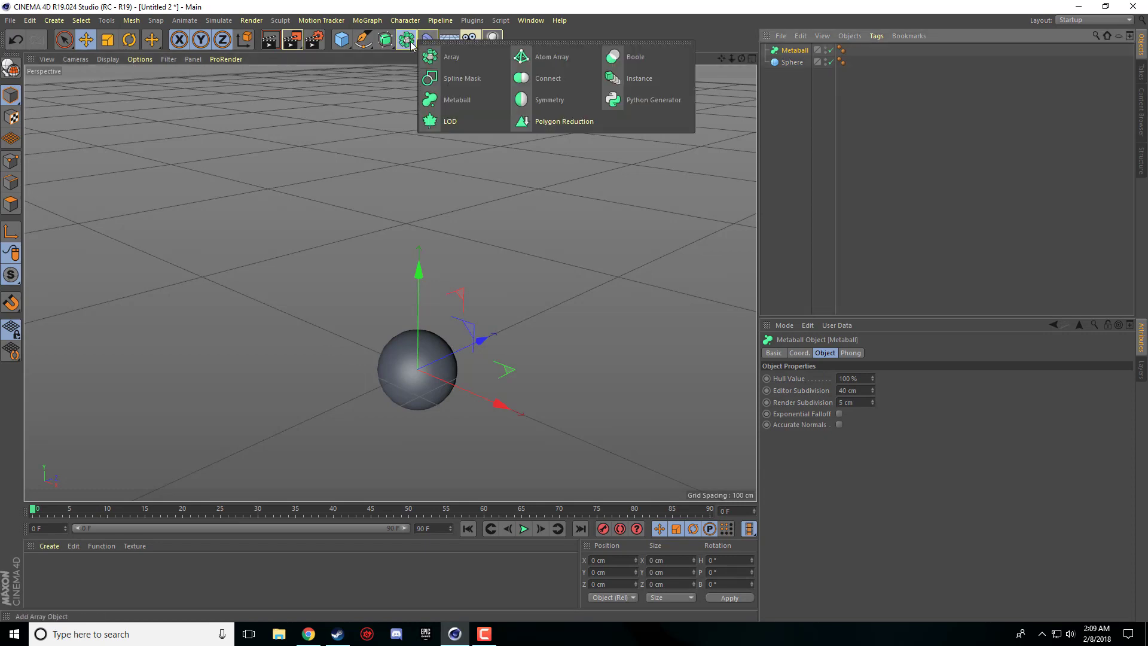
Step: Duplicate the sphere and move the copy to the right along X
click(450, 389)
drag(725, 56, 773, 18)
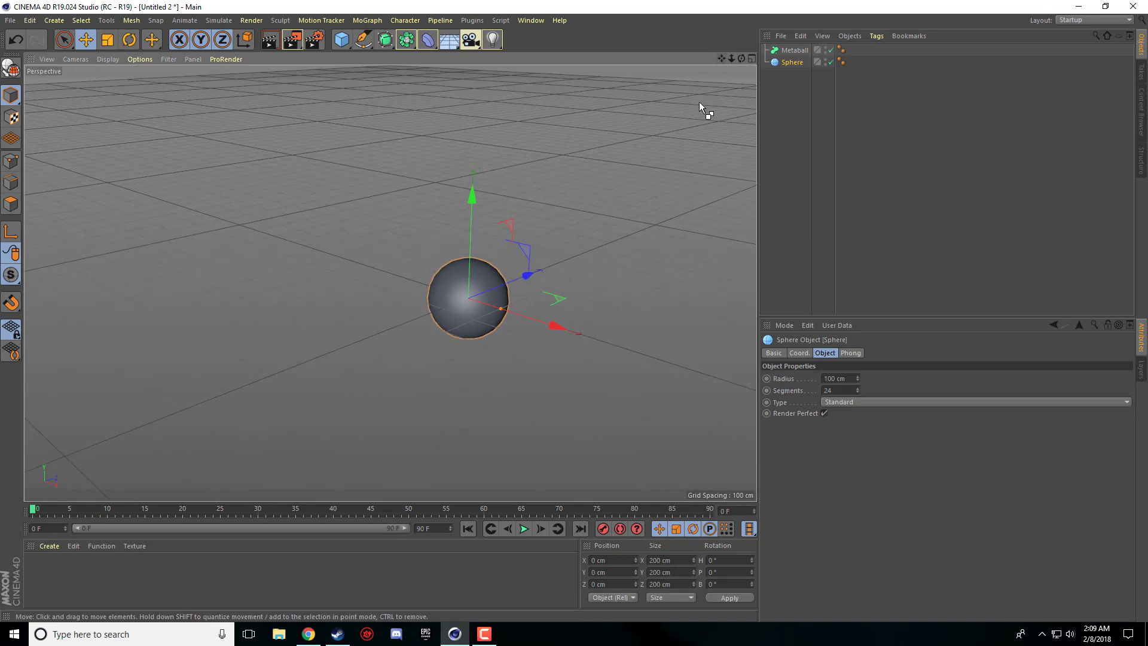
key(ctrl+c)
key(ctrl+v)
drag(560, 329, 633, 353)
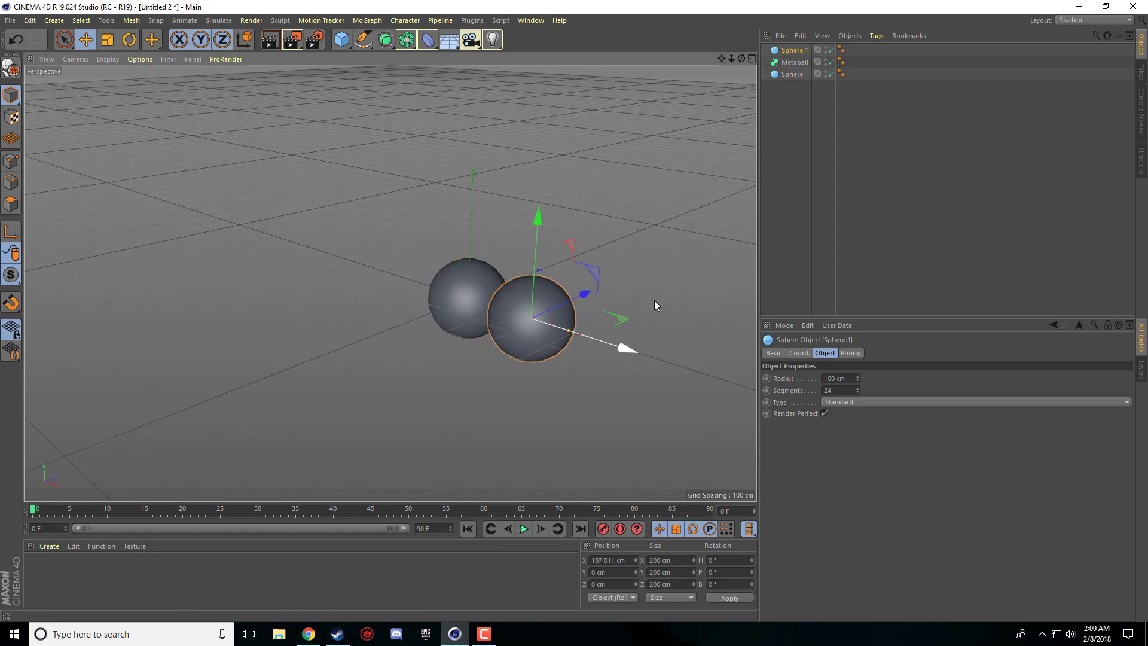
Step: In four-view layout, place Sphere.2 through Sphere.5 around the original sphere
middle_click(639, 227)
drag(689, 175, 700, 174)
ctrl+drag(645, 151, 645, 206)
ctrl+drag(672, 245, 568, 246)
drag(523, 208, 526, 174)
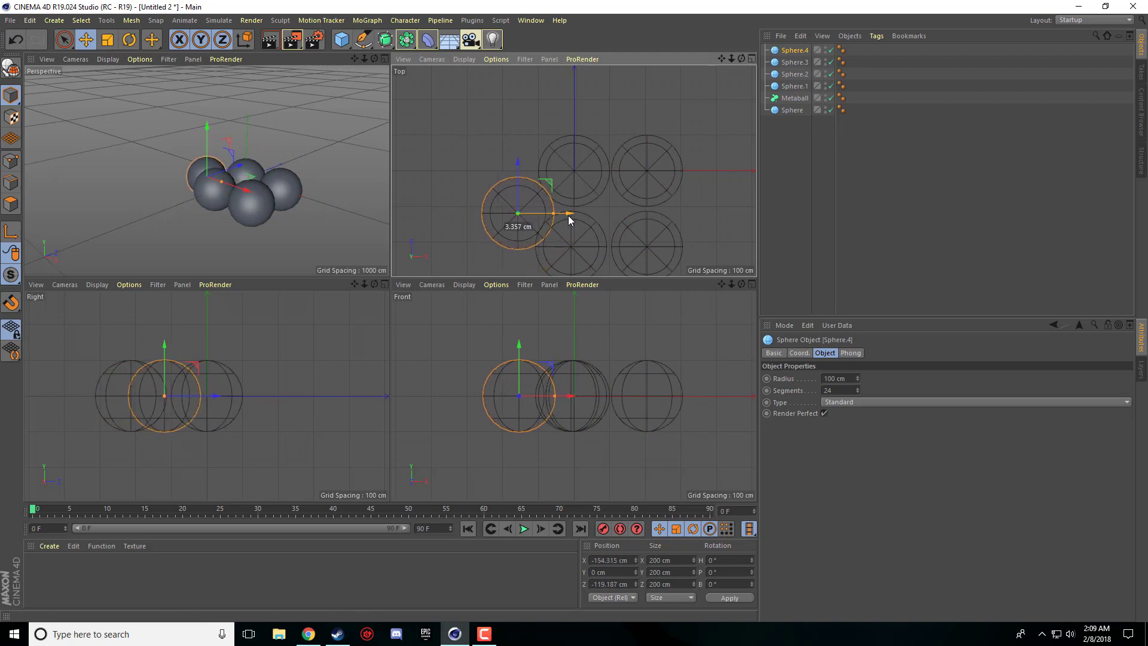
ctrl+drag(583, 217, 756, 210)
Step: Raise the front middle sphere along Y and select the front-right sphere
click(251, 203)
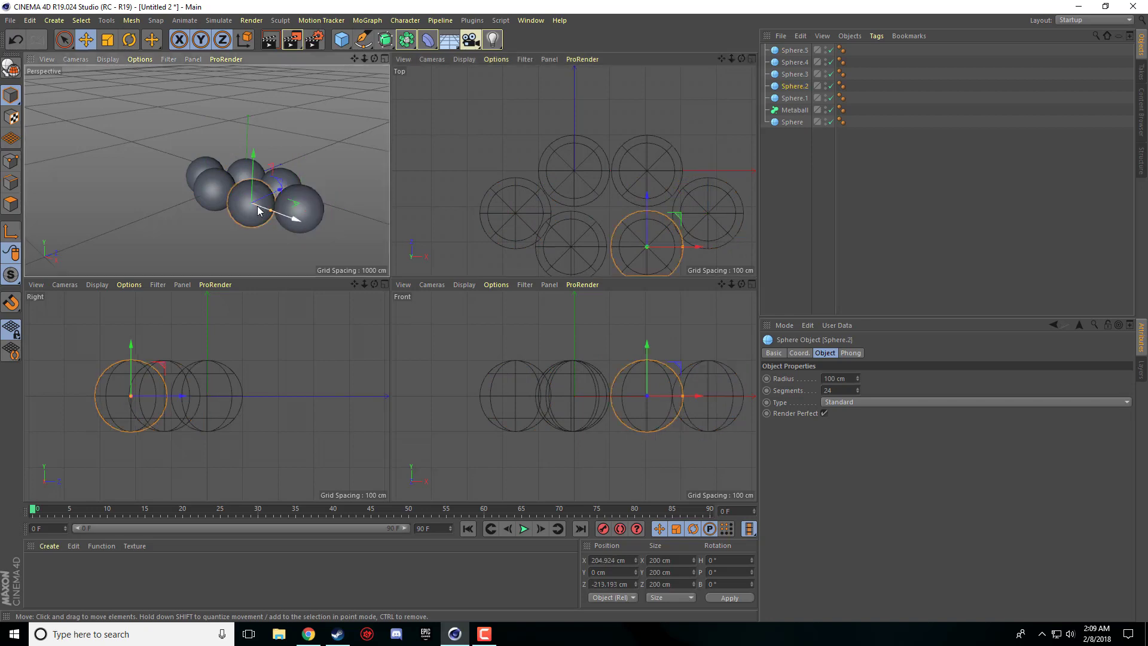
drag(254, 176, 242, 166)
click(551, 389)
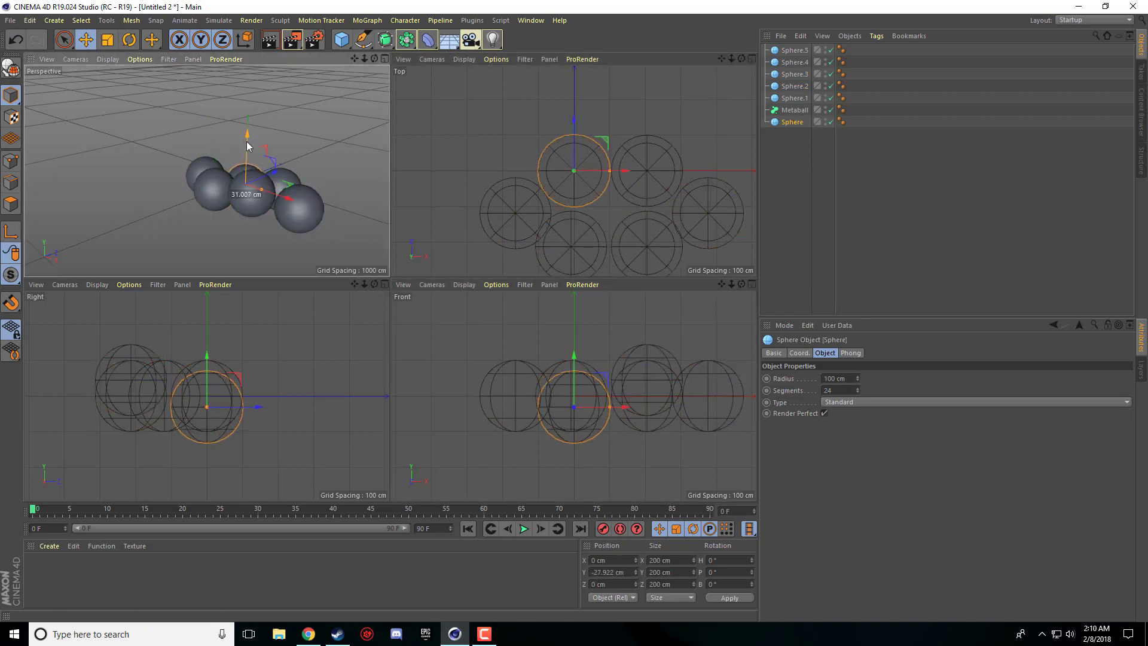
click(211, 165)
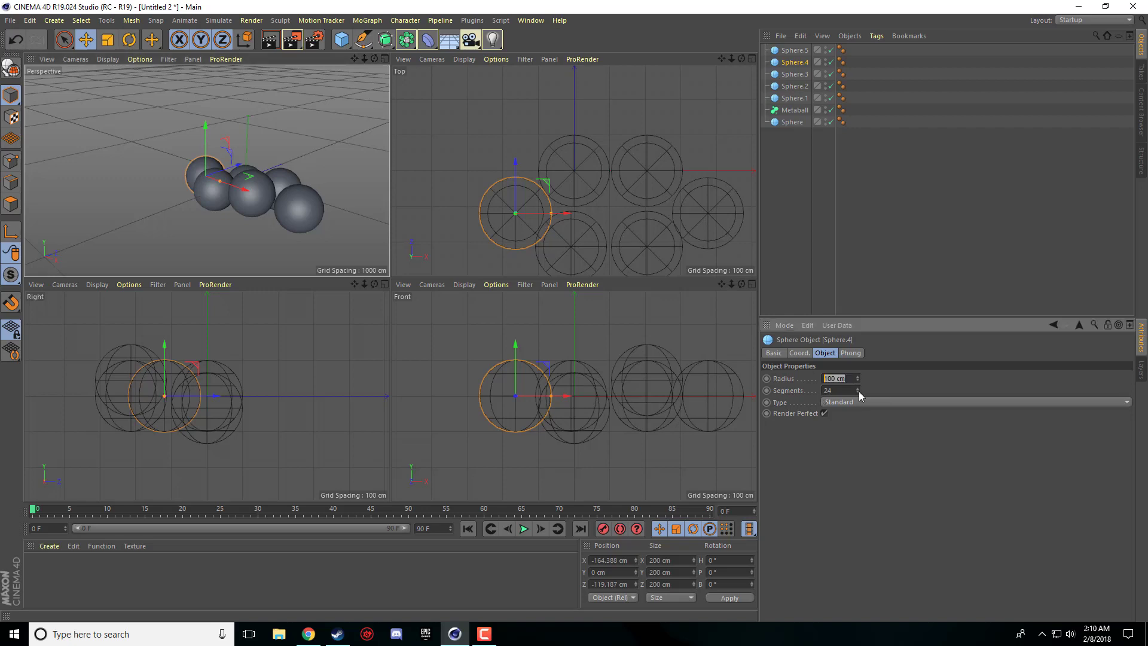
click(321, 217)
Step: Set the front-right sphere's radius to 120 cm and return to a centred Perspective view
double_click(838, 379)
text(120)
click(367, 109)
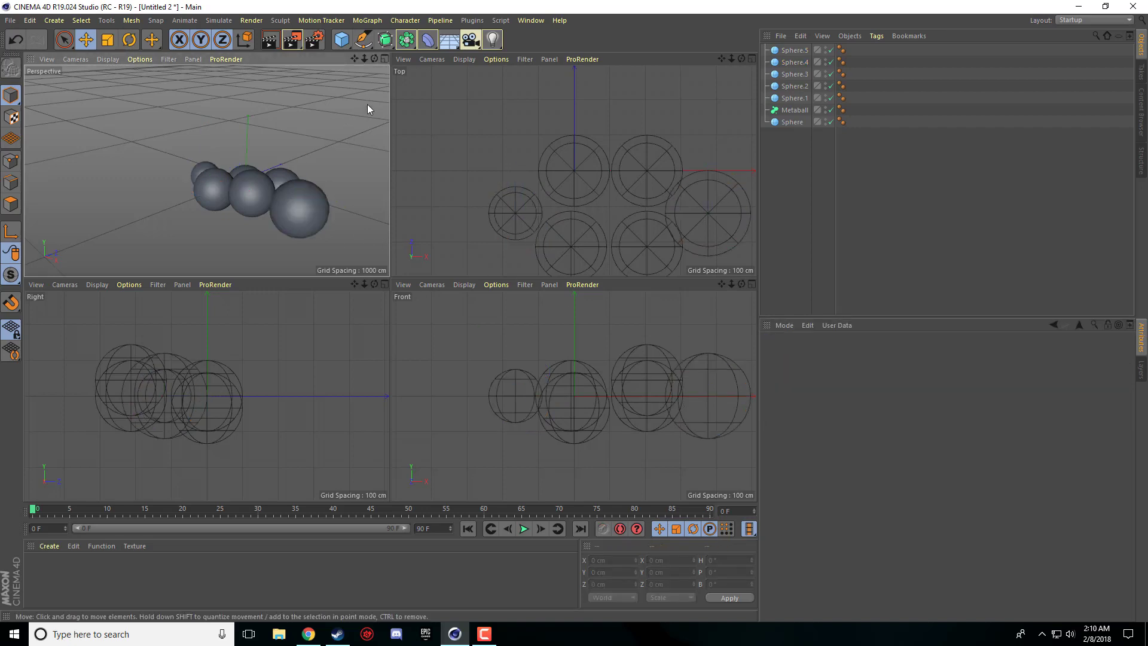
middle_click(358, 91)
mouse_move(722, 58)
mouse_down()
mouse_move(783, 38)
mouse_move(688, 89)
mouse_move(741, 90)
mouse_move(724, 63)
mouse_move(711, 72)
mouse_up()
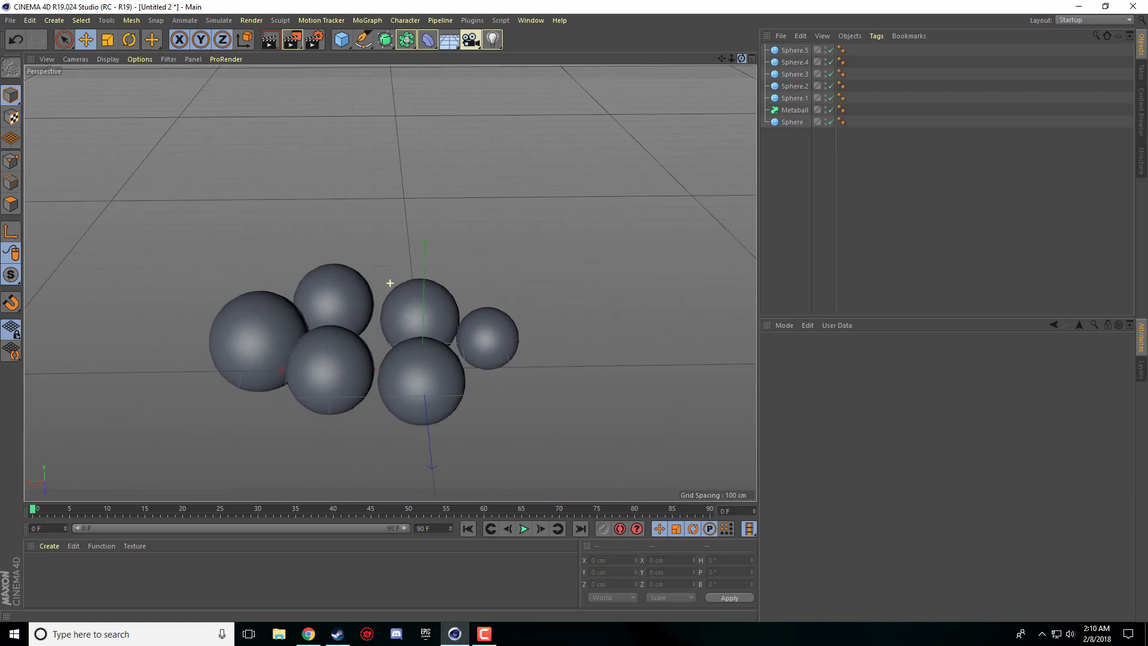
Step: Put all six spheres under the Metaball and render a preview of the blob
click(786, 123)
mouse_move(788, 110)
mouse_down()
mouse_move(789, 132)
mouse_move(790, 89)
mouse_move(789, 106)
mouse_move(775, 50)
mouse_move(798, 123)
mouse_up()
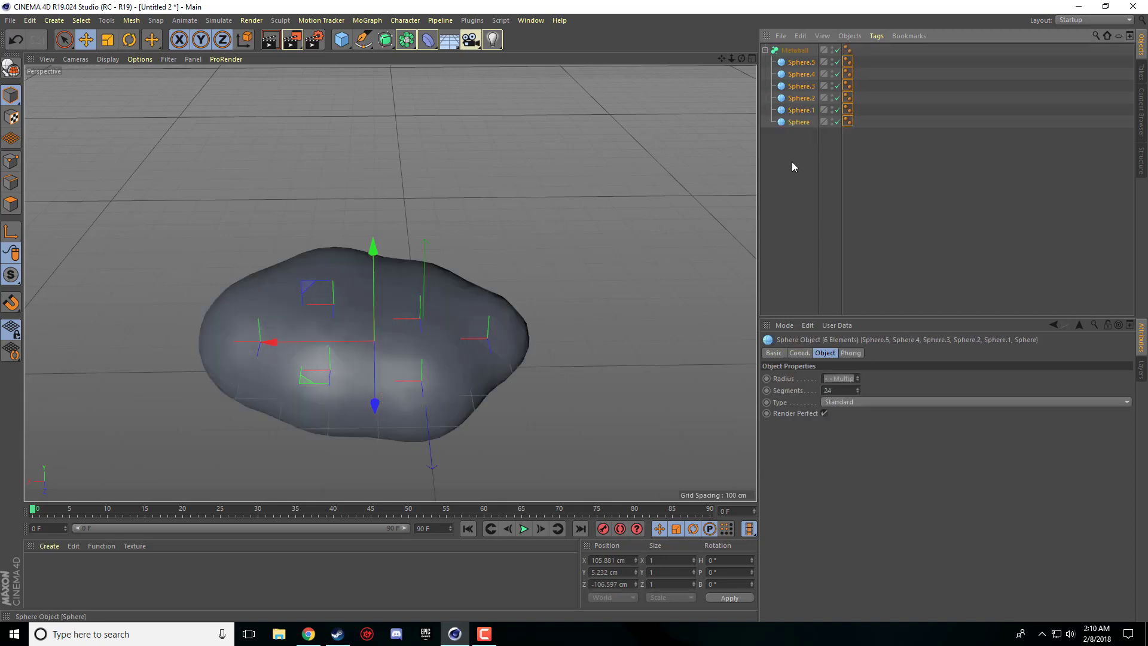
click(804, 50)
click(791, 196)
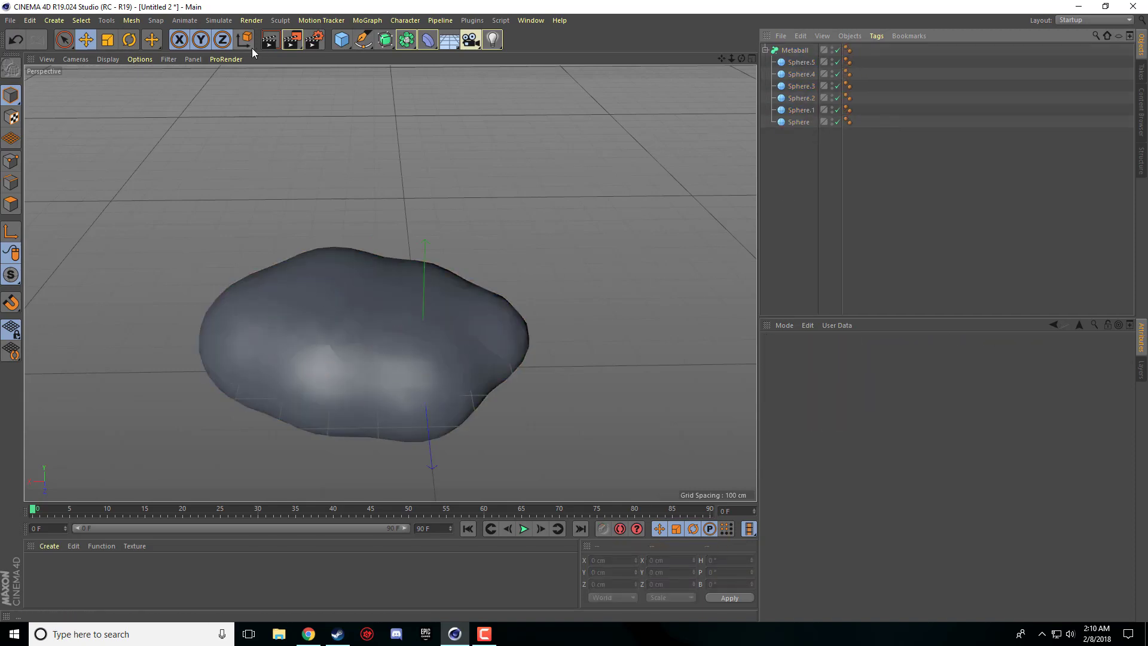
click(269, 42)
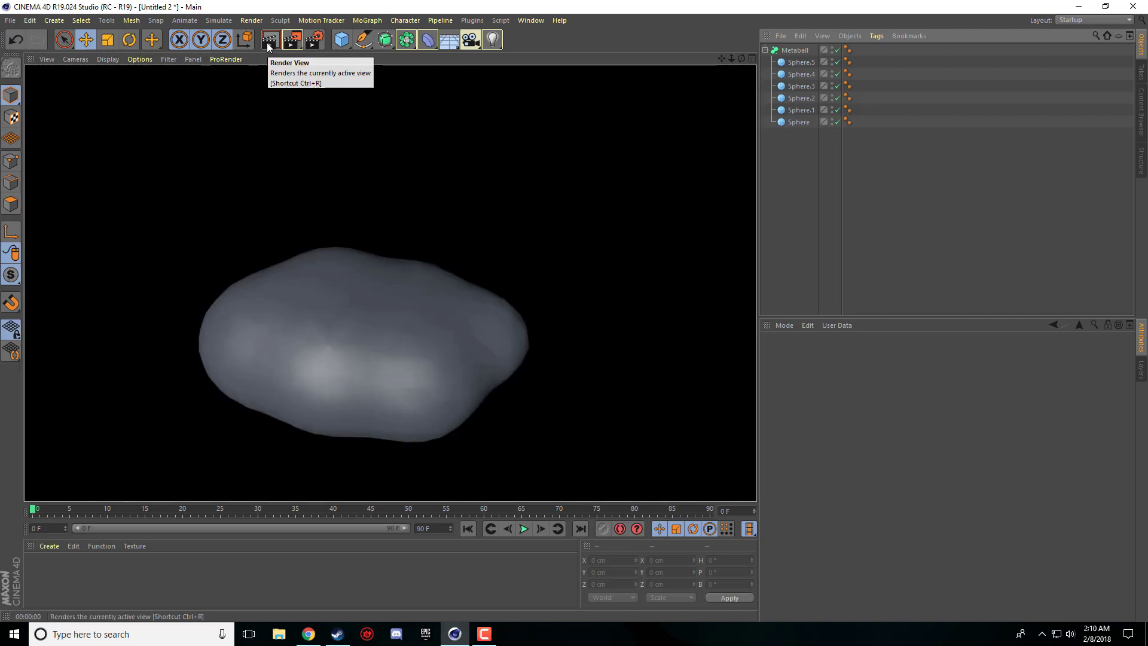
Step: Reshape the blob by moving Sphere.5 left, Sphere.3 back and up, and Sphere.2 along Y
click(340, 362)
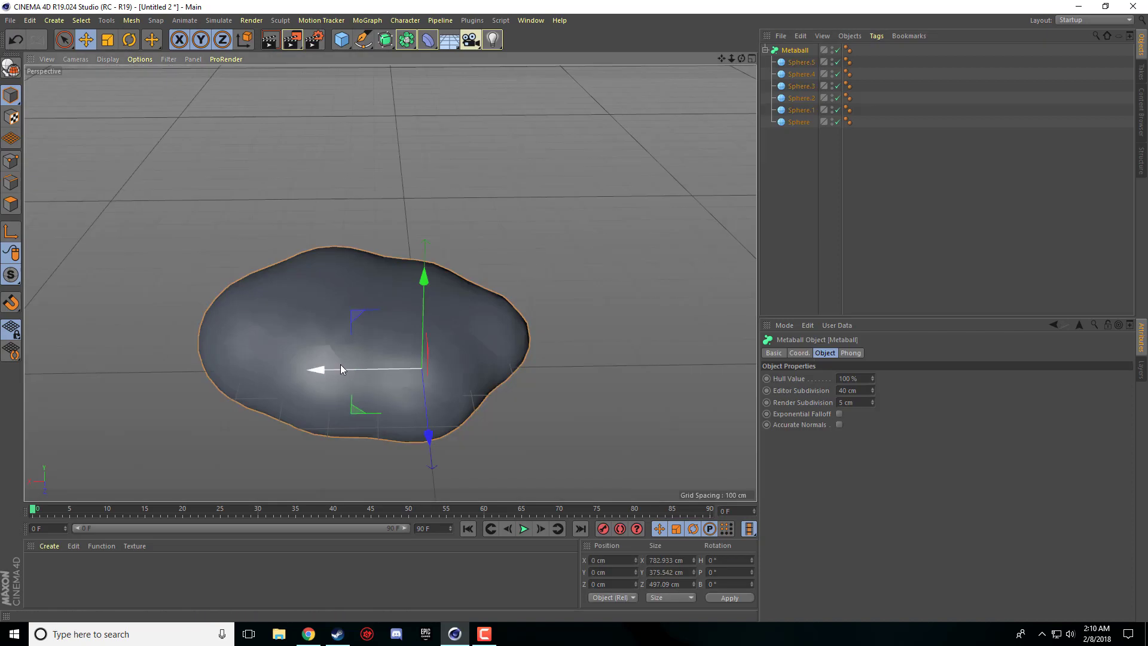
click(800, 63)
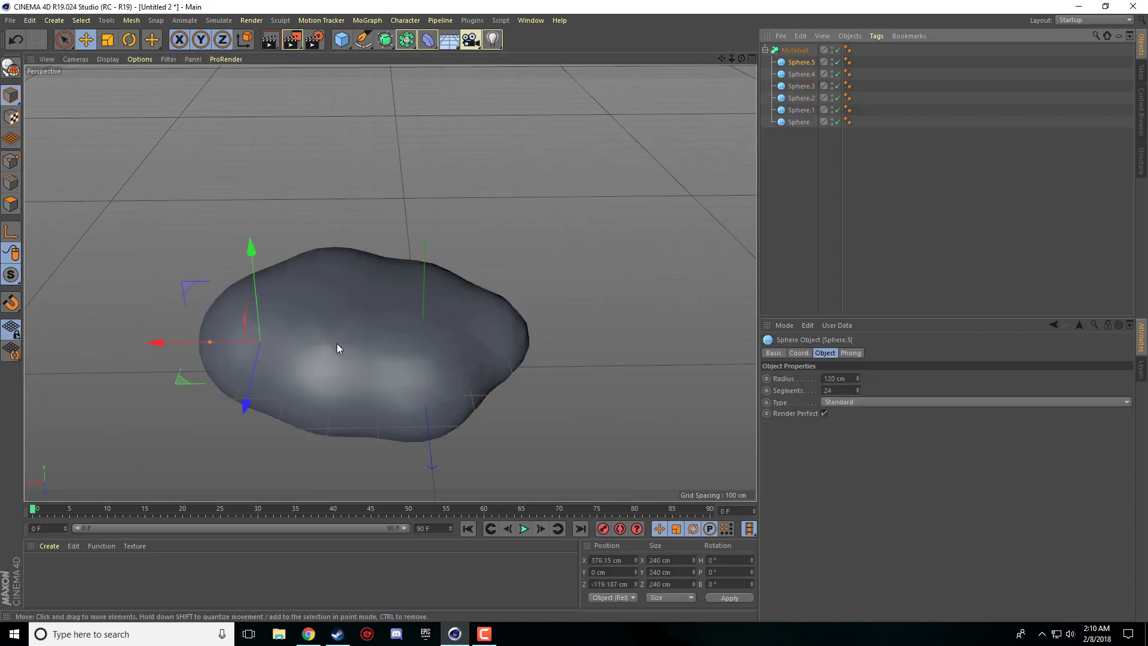
drag(163, 342, 135, 343)
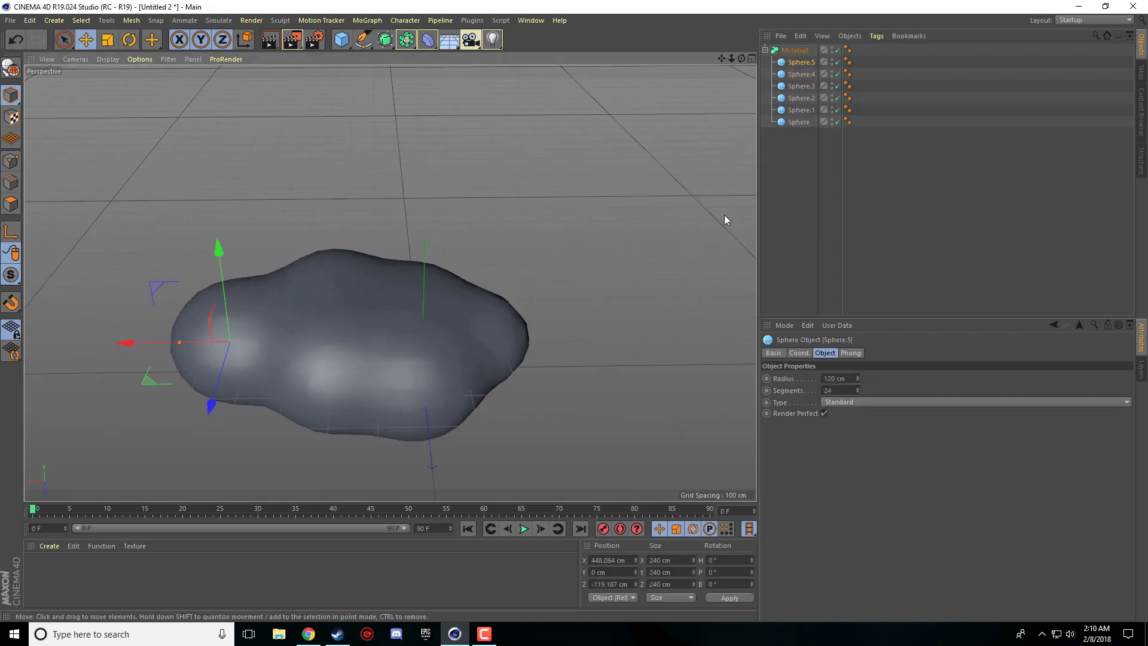
click(801, 86)
drag(426, 379, 421, 344)
drag(421, 211, 421, 180)
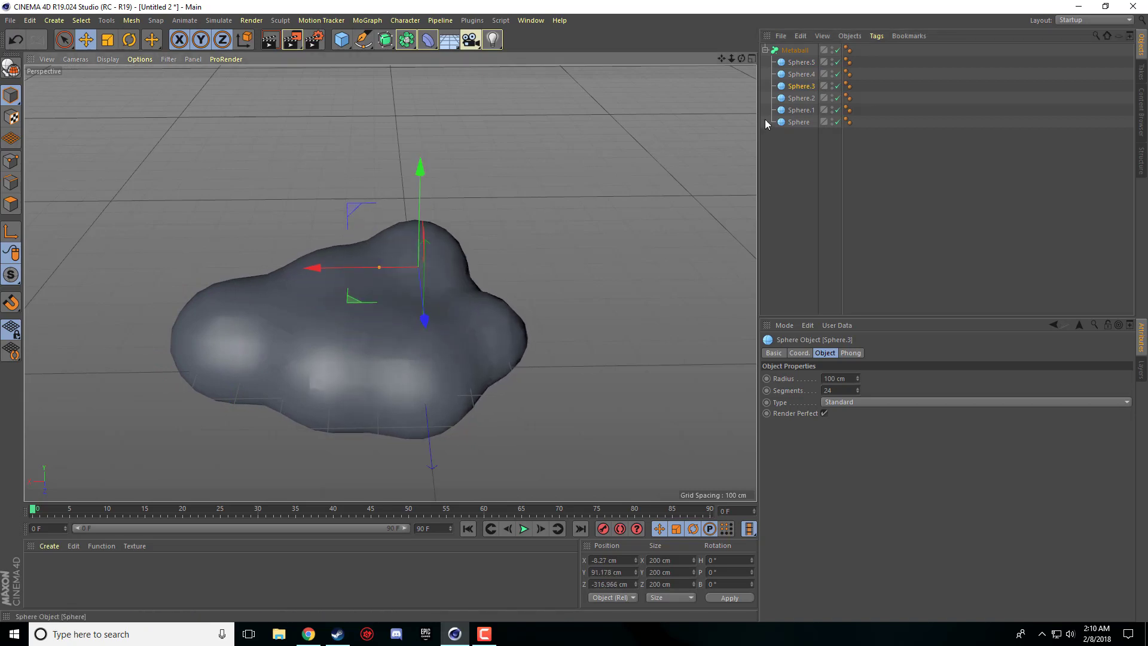
click(801, 98)
drag(330, 229, 327, 257)
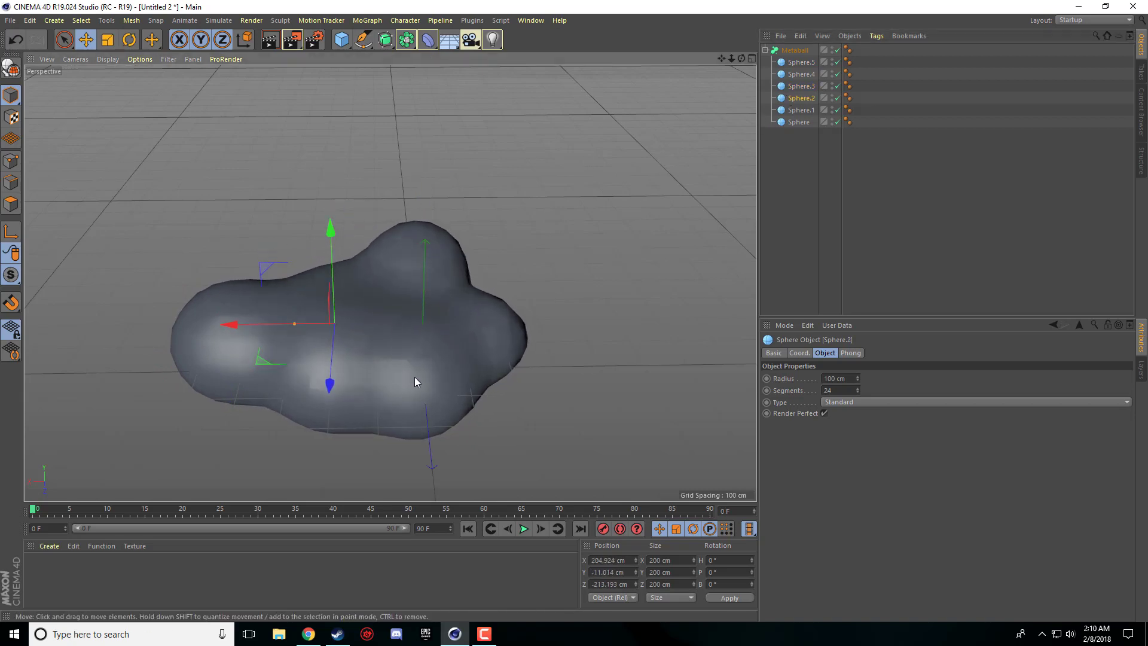
Step: Lower the Metaball slightly along Y and re-render the reshaped blob
click(415, 377)
mouse_move(423, 311)
mouse_down()
mouse_move(427, 333)
mouse_move(424, 301)
mouse_up()
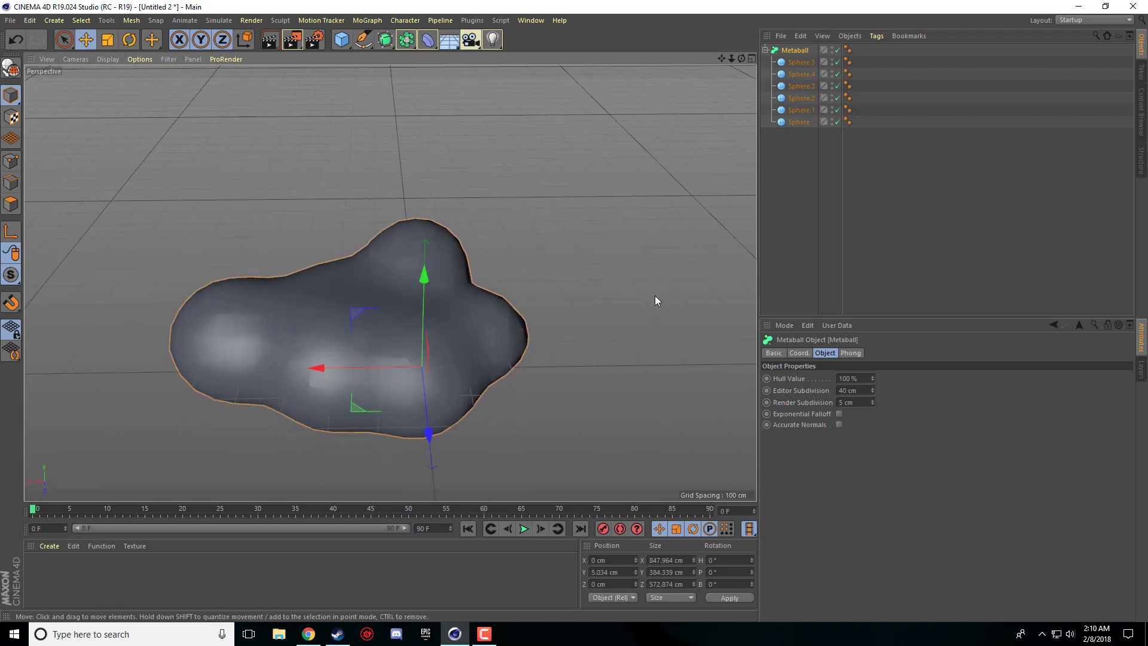
click(784, 201)
click(802, 49)
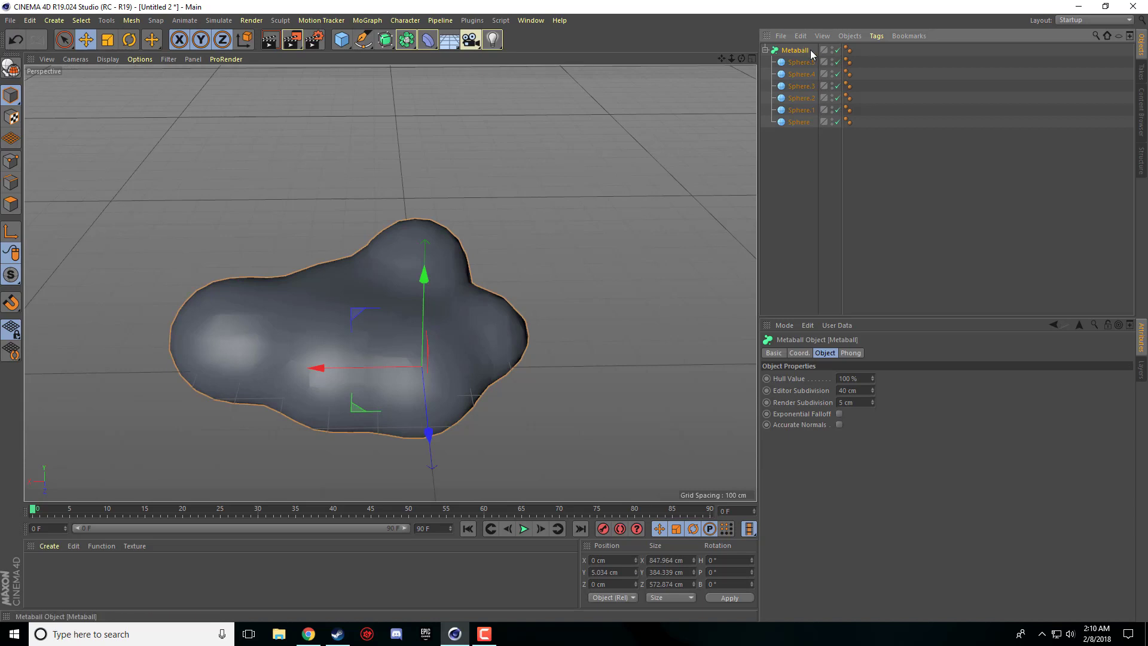
click(270, 40)
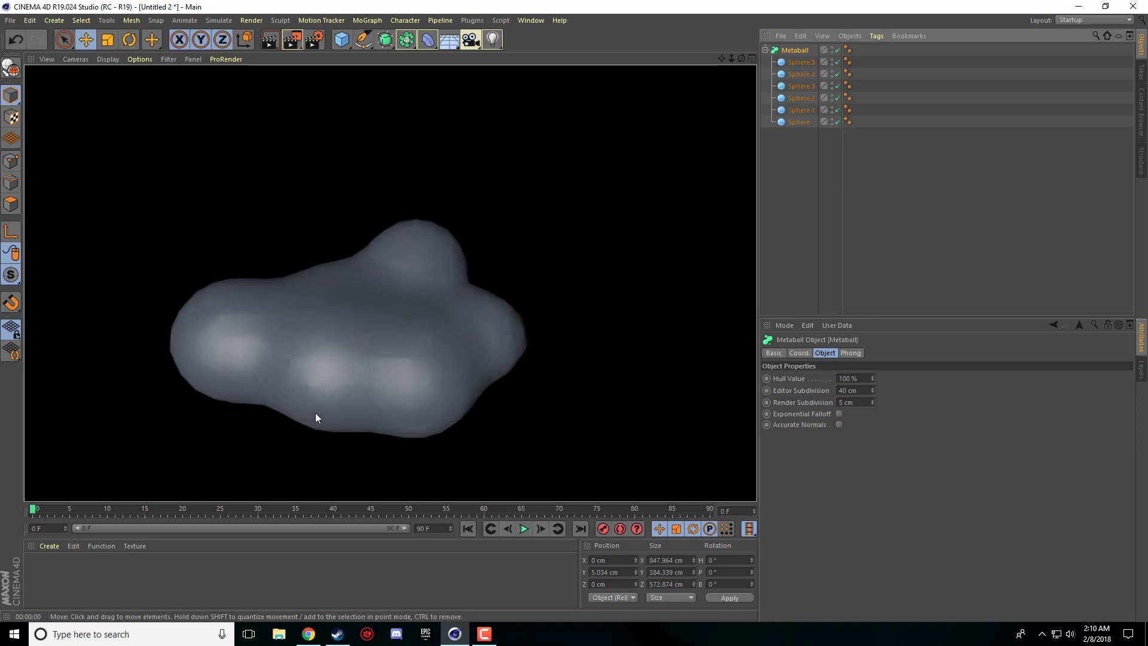
click(220, 380)
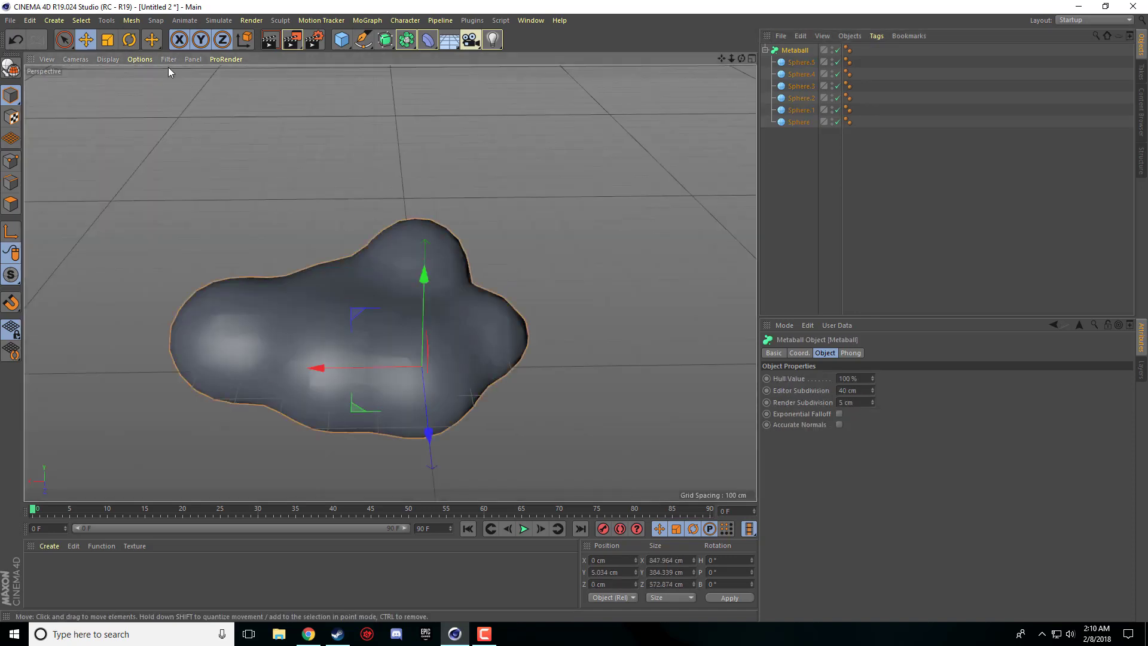
Step: Switch the viewport to Gouraud Shading (Lines) and zoom in on the blob
click(108, 59)
click(125, 87)
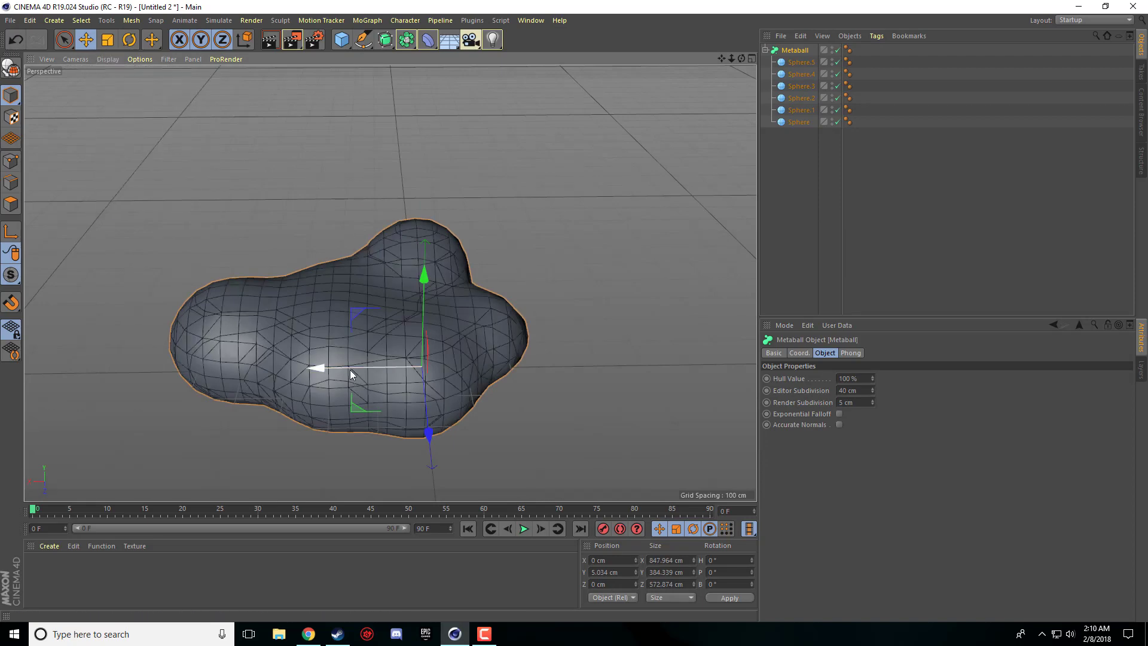
drag(720, 58, 794, 19)
scroll(313, 313, up, 2)
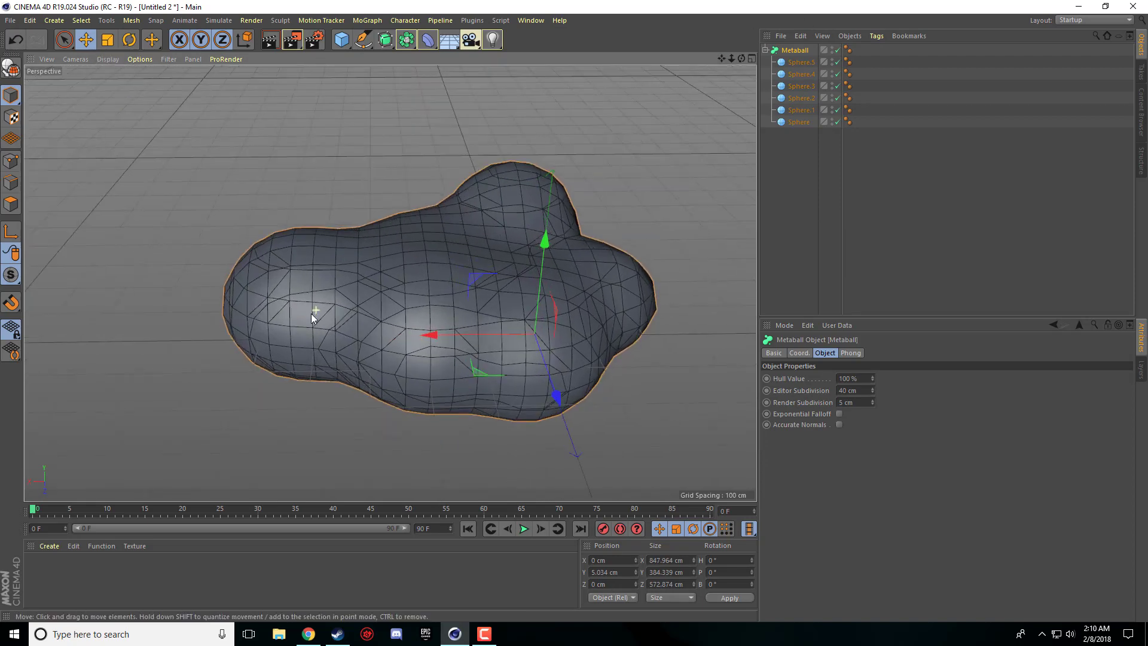
drag(311, 313, 310, 278)
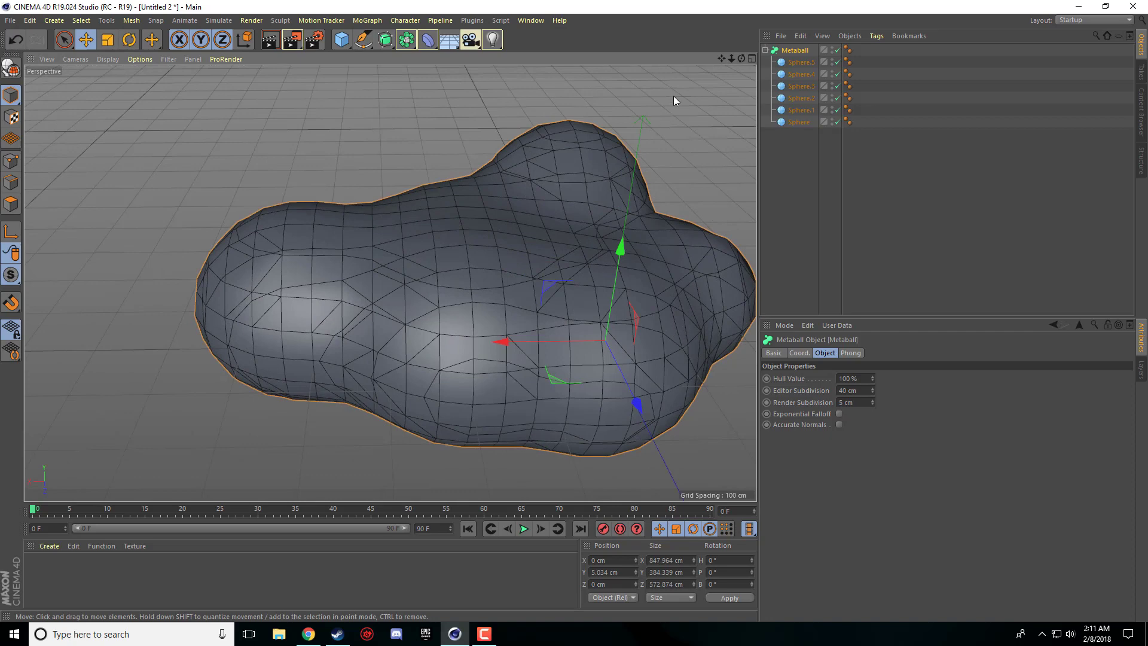
drag(722, 58, 429, 207)
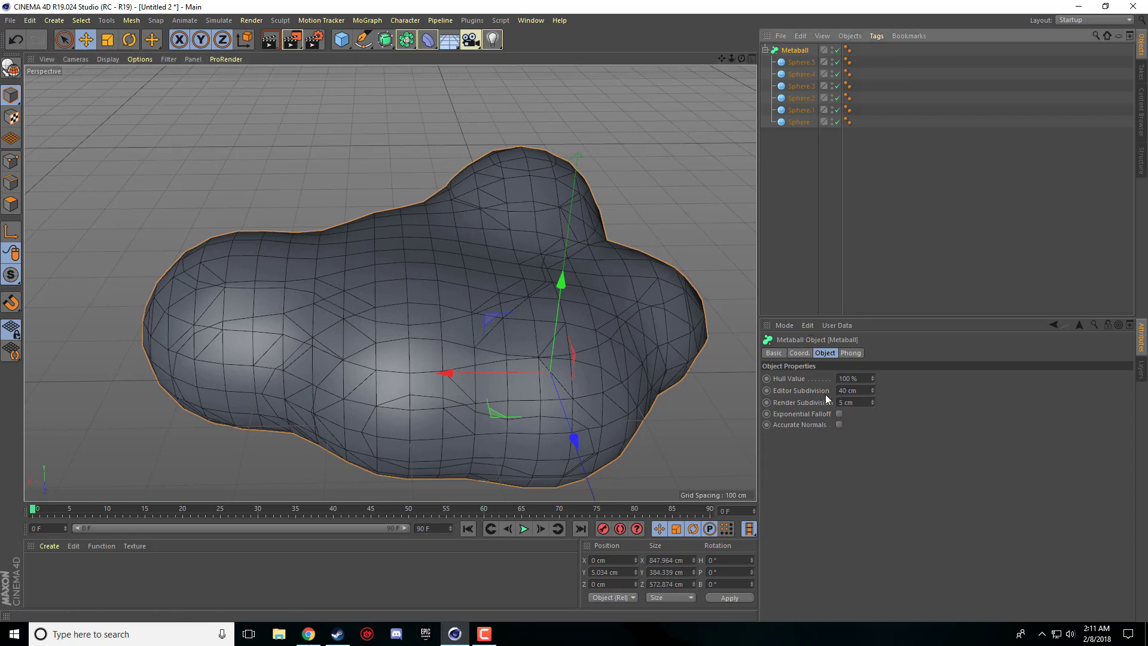
Step: Lower the Metaball's Editor Subdivision from 40 cm to 4 cm and render the result
click(860, 392)
click(868, 392)
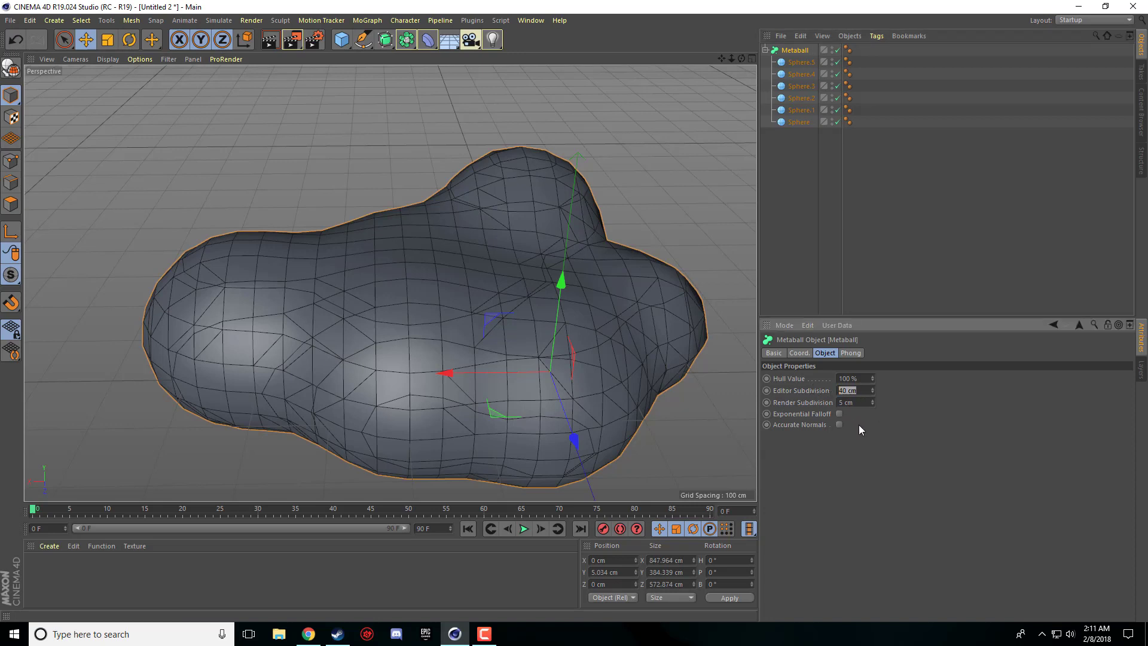
click(873, 394)
click(873, 394)
click(873, 393)
click(874, 394)
click(873, 393)
click(873, 393)
click(873, 393)
click(873, 394)
click(873, 393)
click(873, 393)
click(873, 394)
click(873, 393)
click(873, 394)
double_click(855, 390)
text(4)
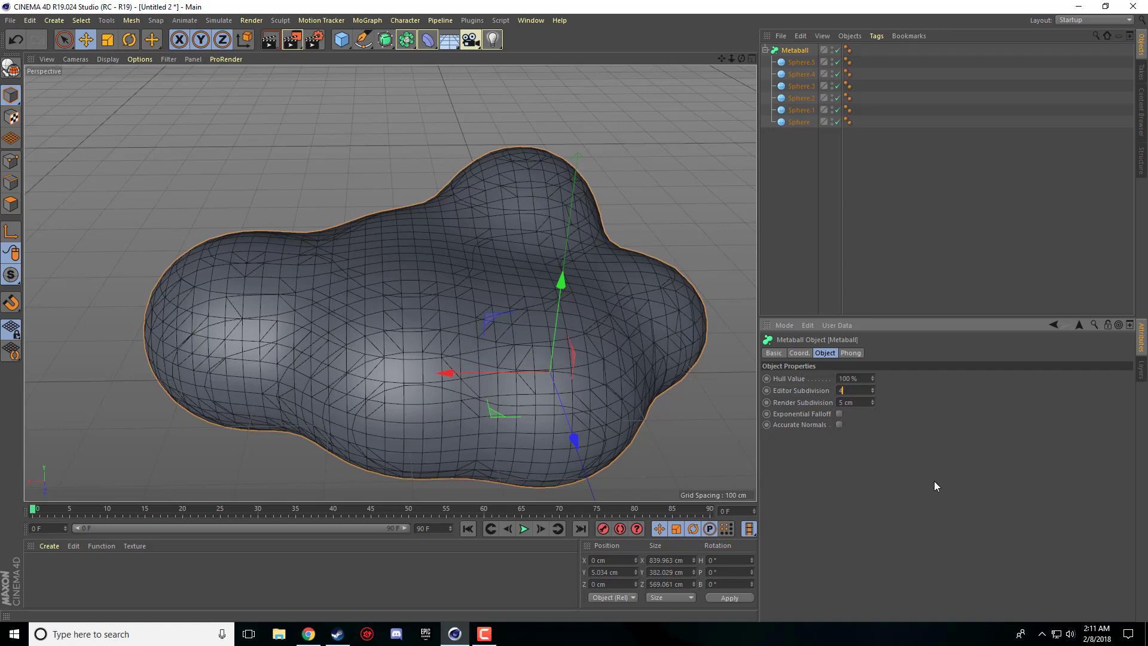
key(Return)
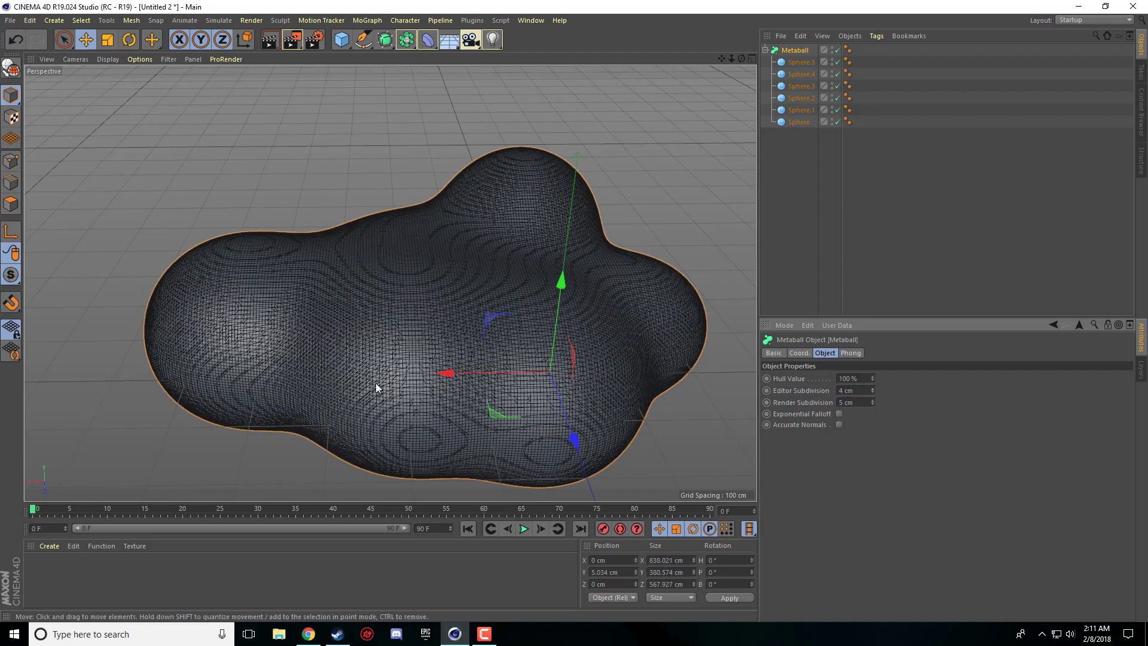
click(270, 39)
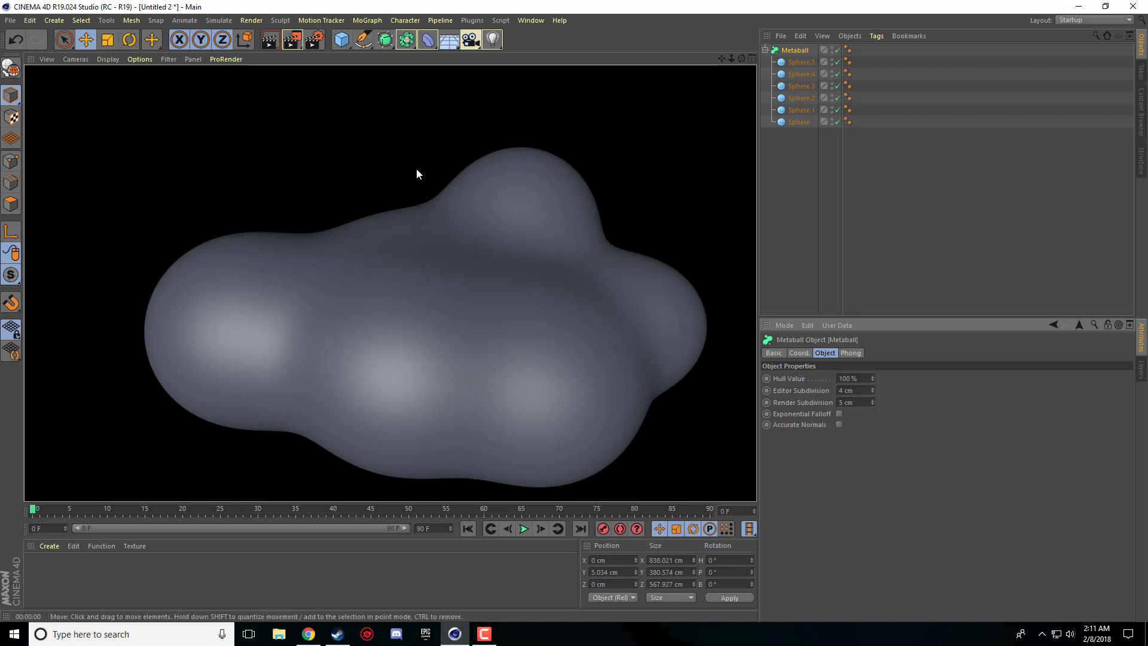
Step: Test-render the blob with Editor Subdivision at 1 cm and then 2 cm
double_click(851, 390)
text(1)
click(911, 490)
click(264, 45)
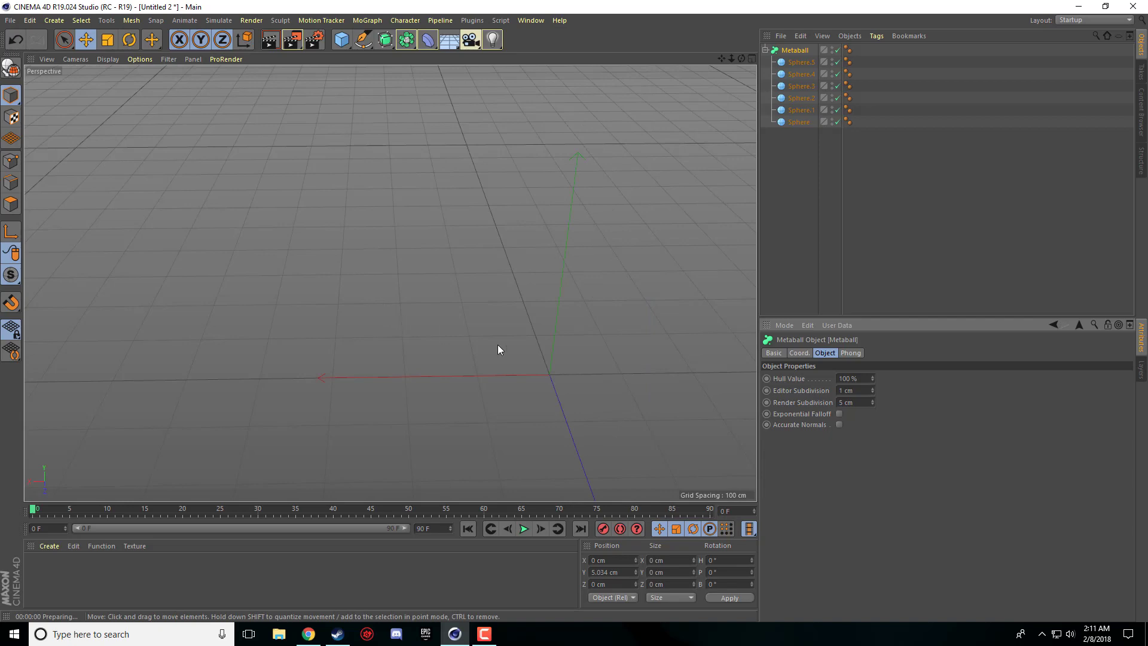
double_click(852, 390)
text(2)
key(Return)
click(290, 43)
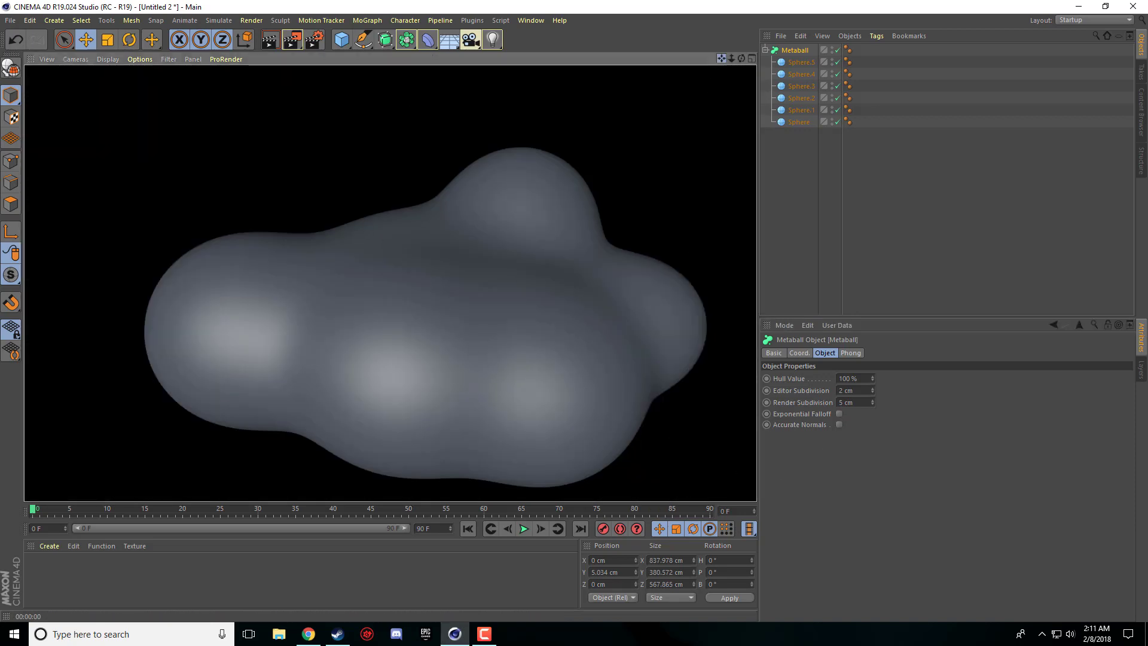
Step: Set Editor Subdivision back to 4 cm in the editor view
drag(722, 58, 693, 45)
scroll(605, 163, down, 1)
drag(857, 391, 800, 394)
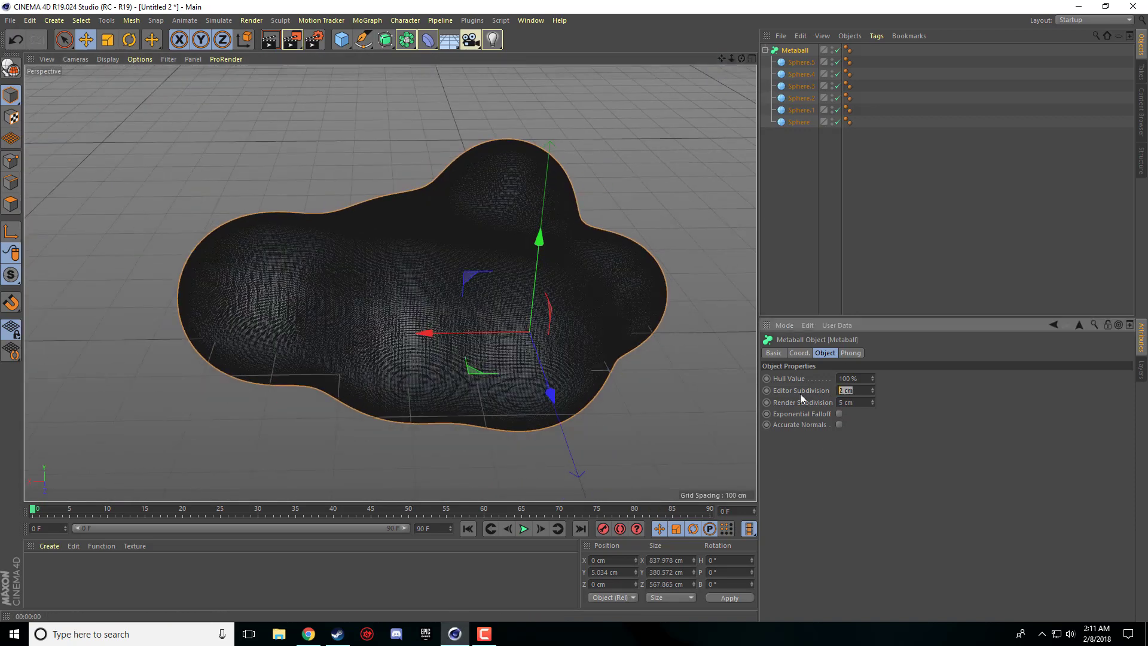
text(4)
key(Return)
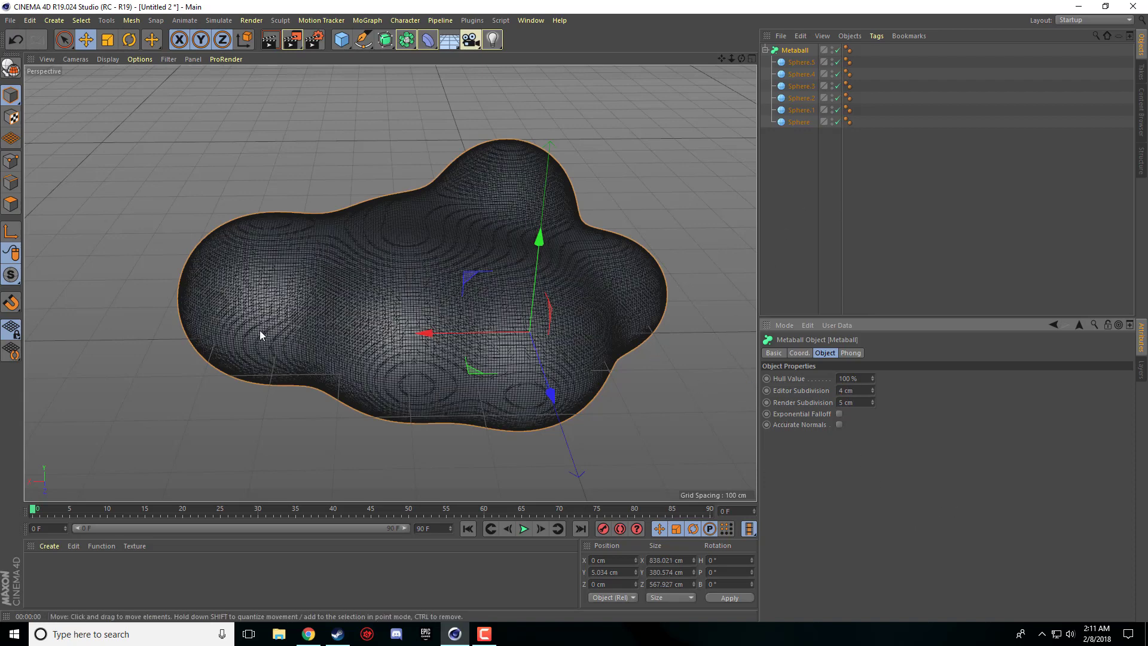
Step: Select the Metaball with all its spheres and delete them
scroll(353, 300, down, 4)
drag(721, 59, 718, 103)
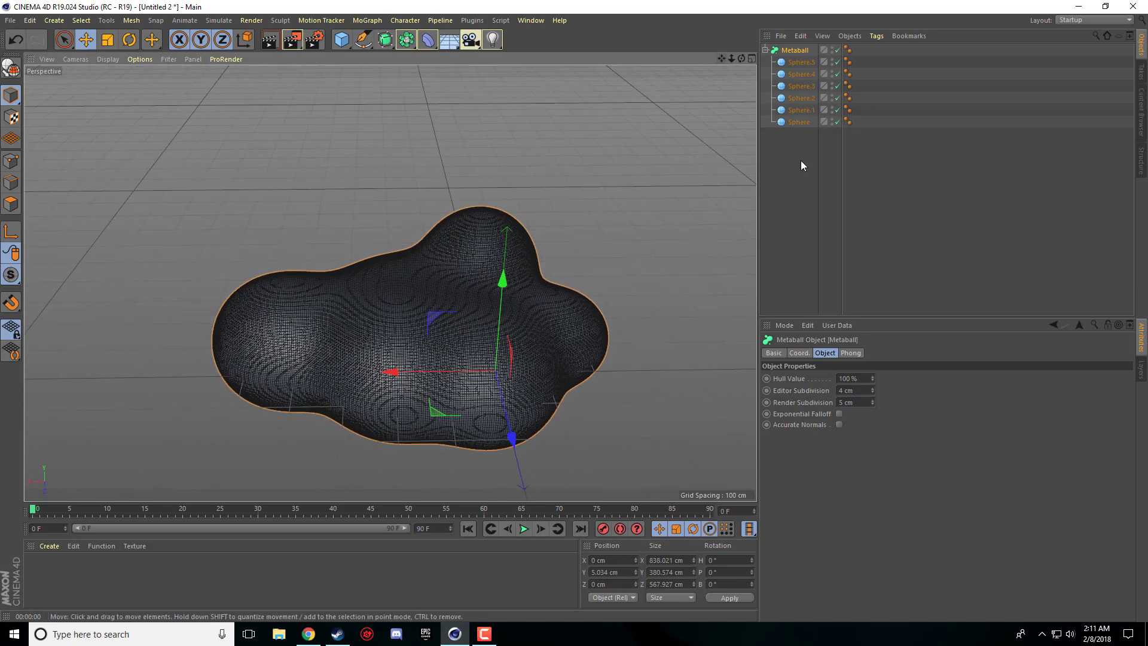
drag(946, 201, 808, 39)
key(Delete)
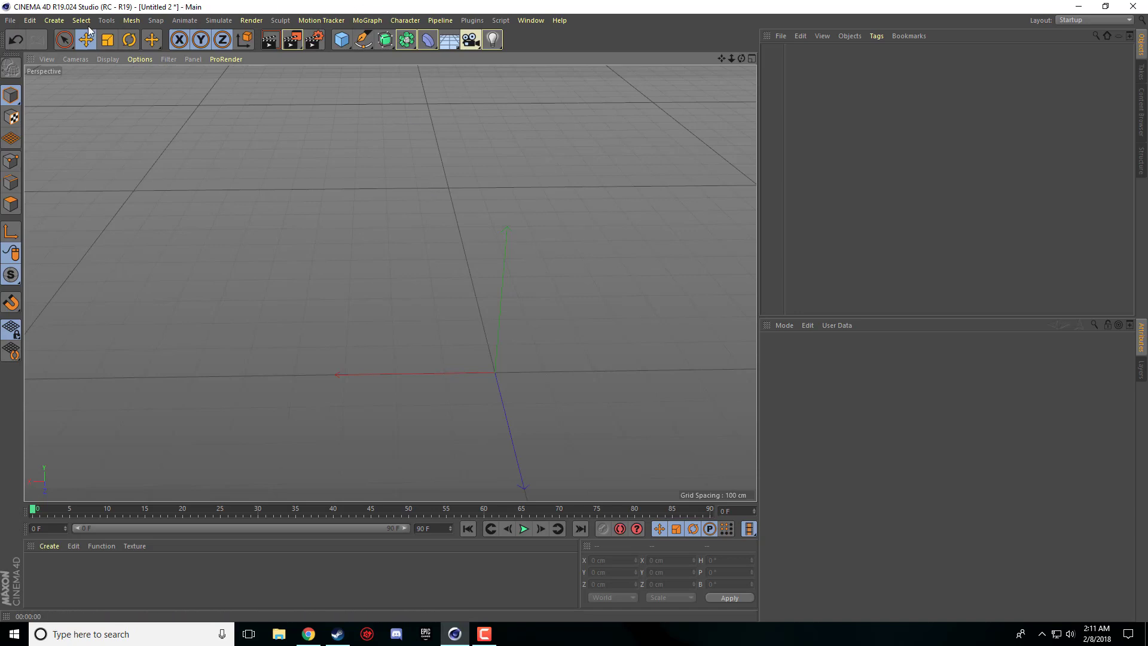
Step: Add a particle Emitter from Simulate > Particles and frame it in the viewport
click(211, 21)
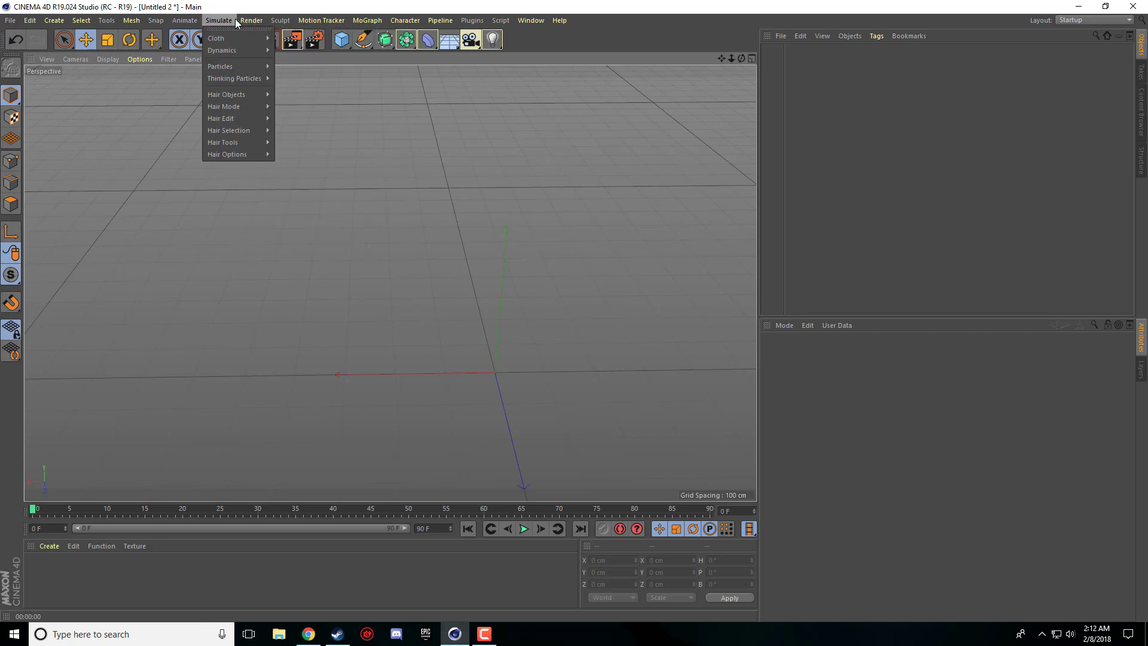
mouse_move(243, 69)
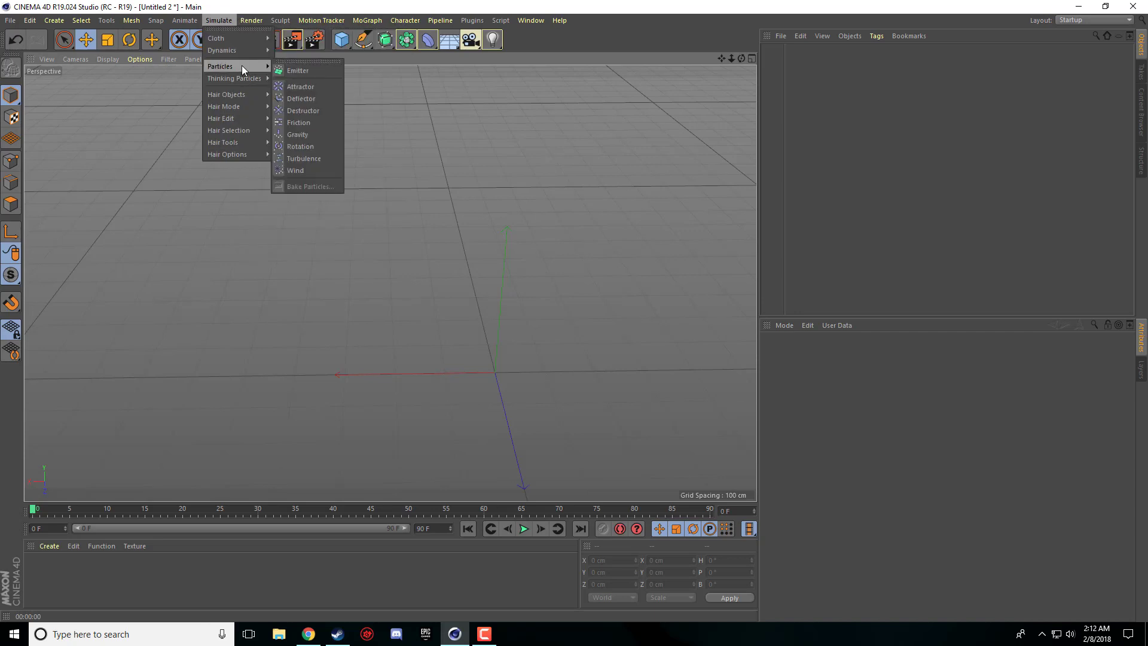
click(317, 73)
scroll(587, 218, up, 3)
scroll(722, 105, up, 1)
drag(723, 60, 737, 2)
scroll(643, 192, up, 2)
drag(741, 59, 832, 1)
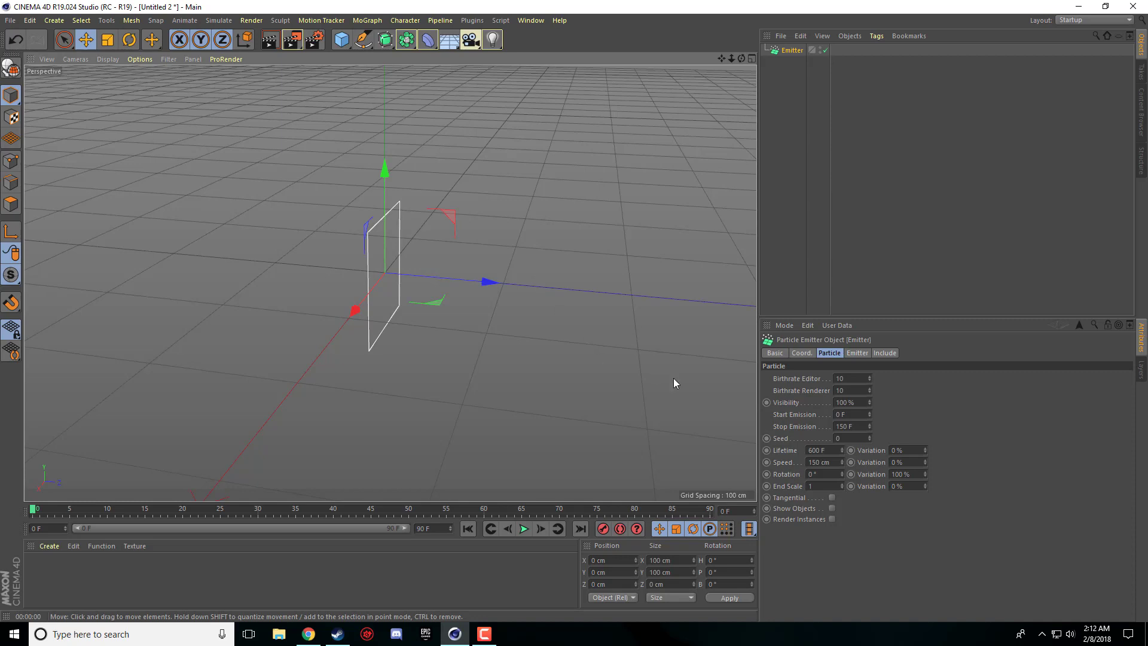
Step: Raise the Emitter's Birthrate Editor and Birthrate Renderer values from the default 10
click(805, 377)
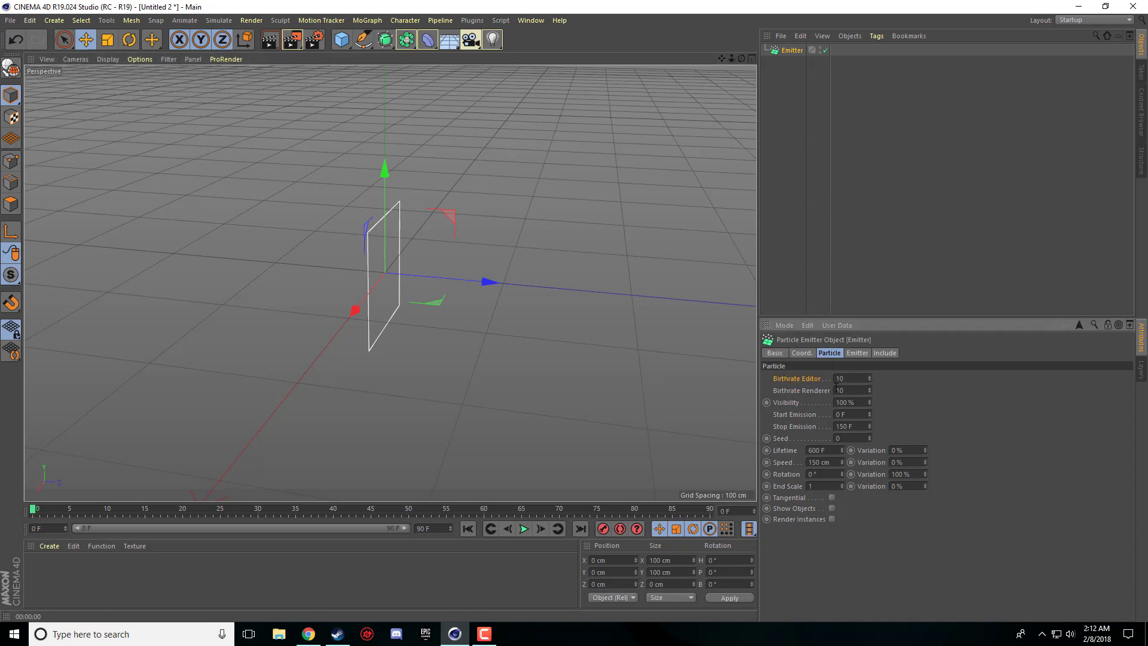
text(40)
key(Tab)
text(40)
key(Return)
Step: Play the particles to frame 42, render a preview, then rewind to frame 0
click(524, 529)
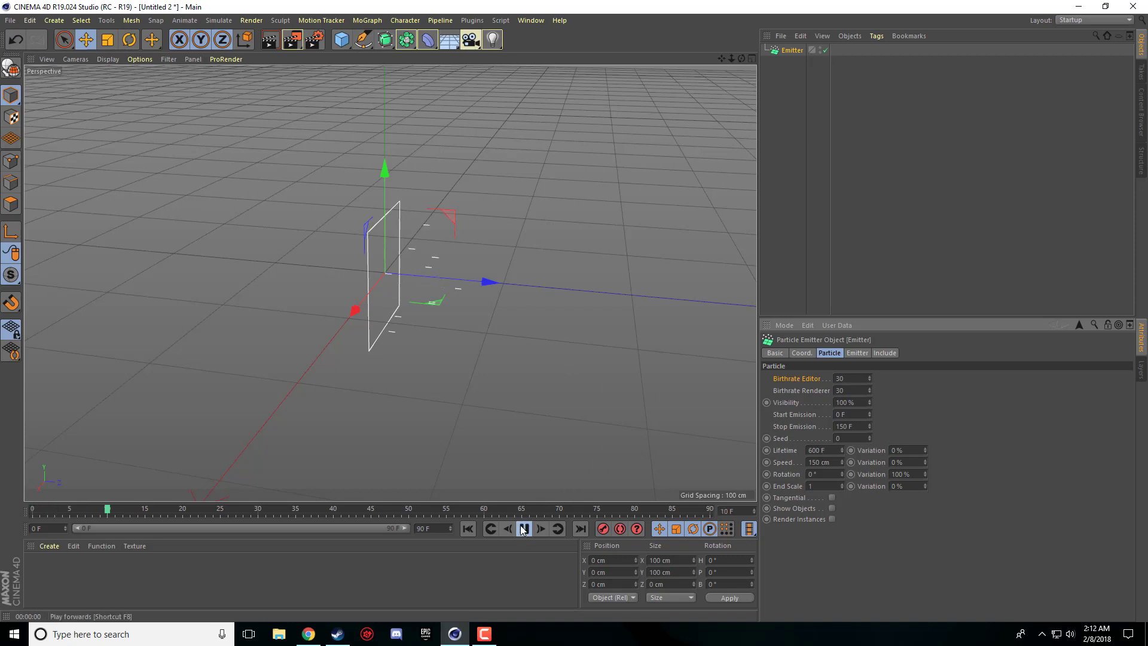
click(524, 529)
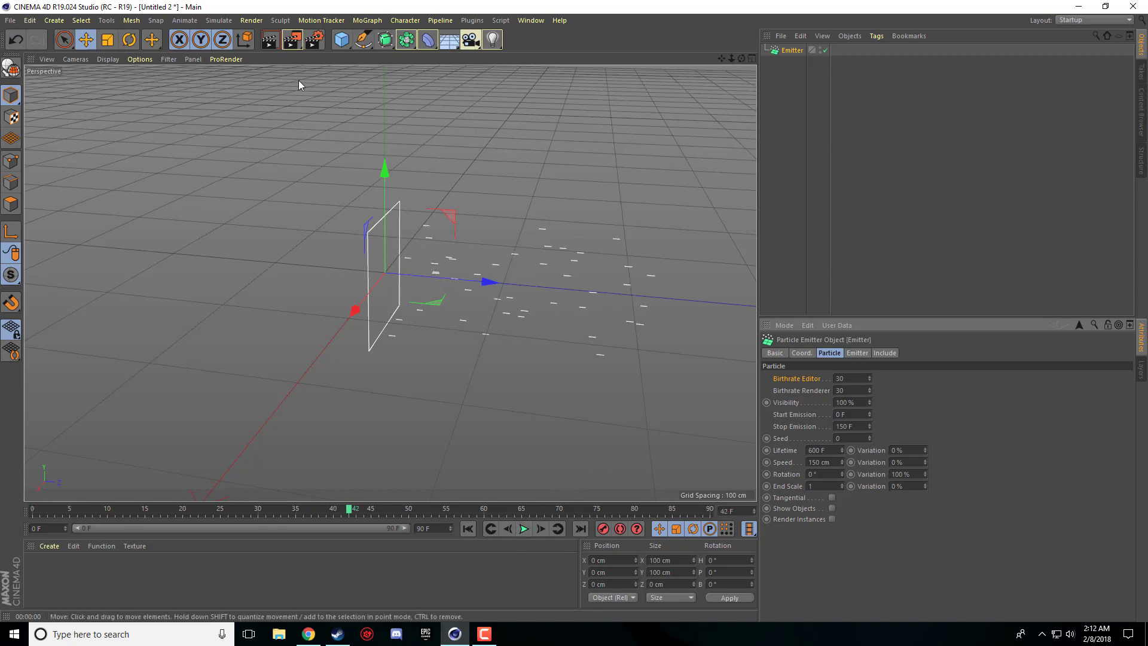
click(277, 44)
click(403, 367)
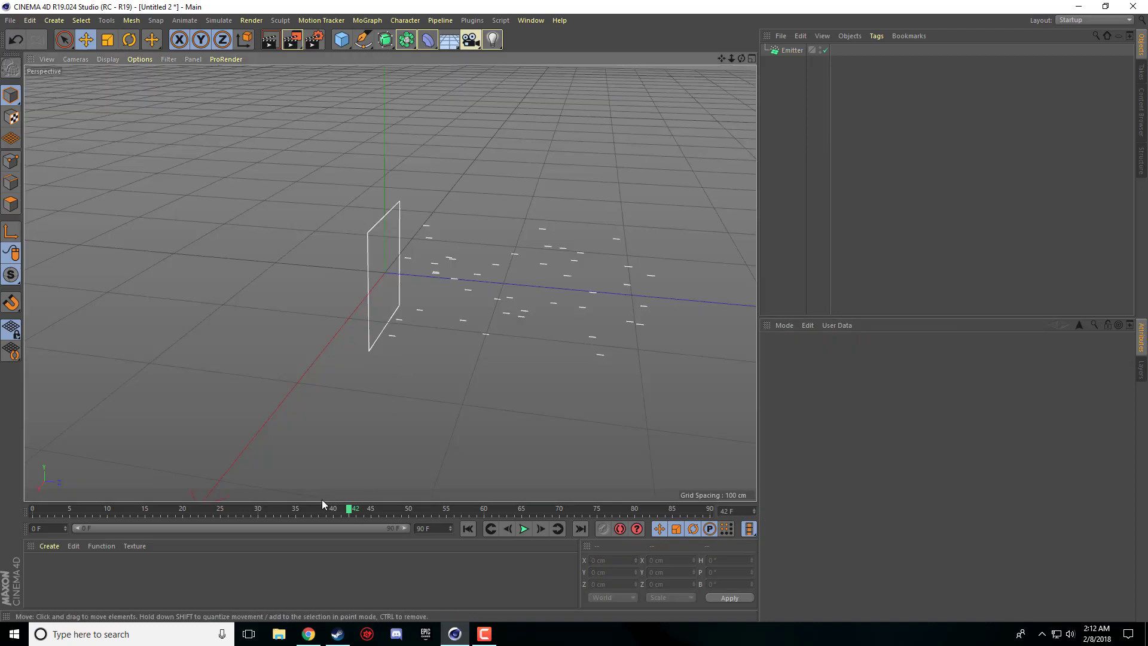
drag(327, 511, 29, 510)
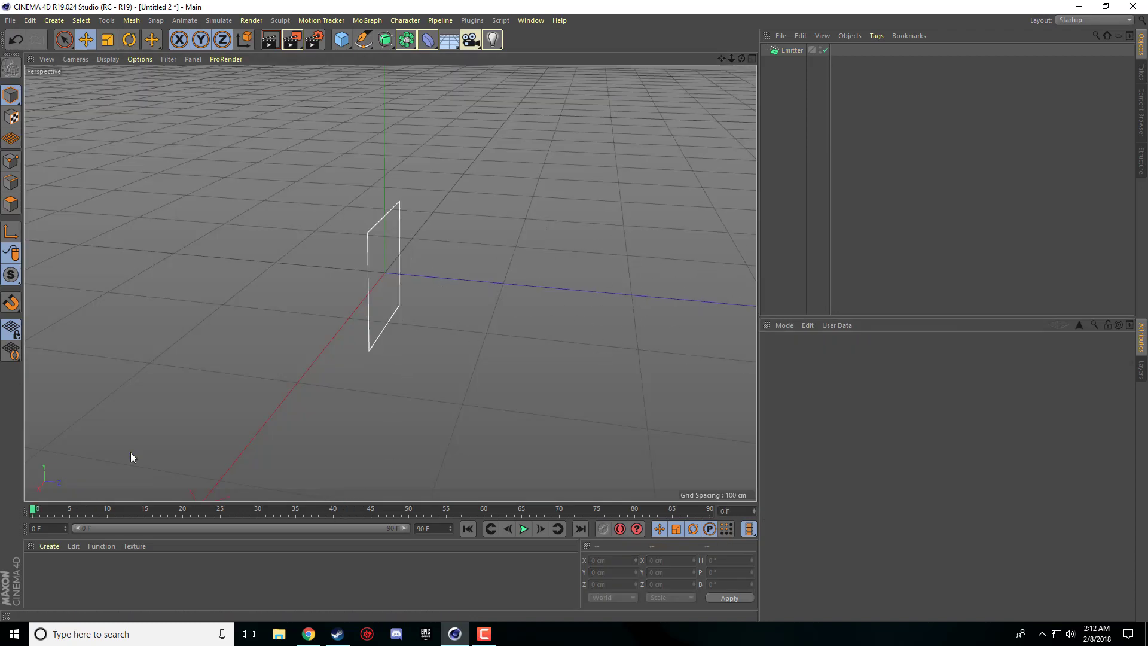
click(793, 50)
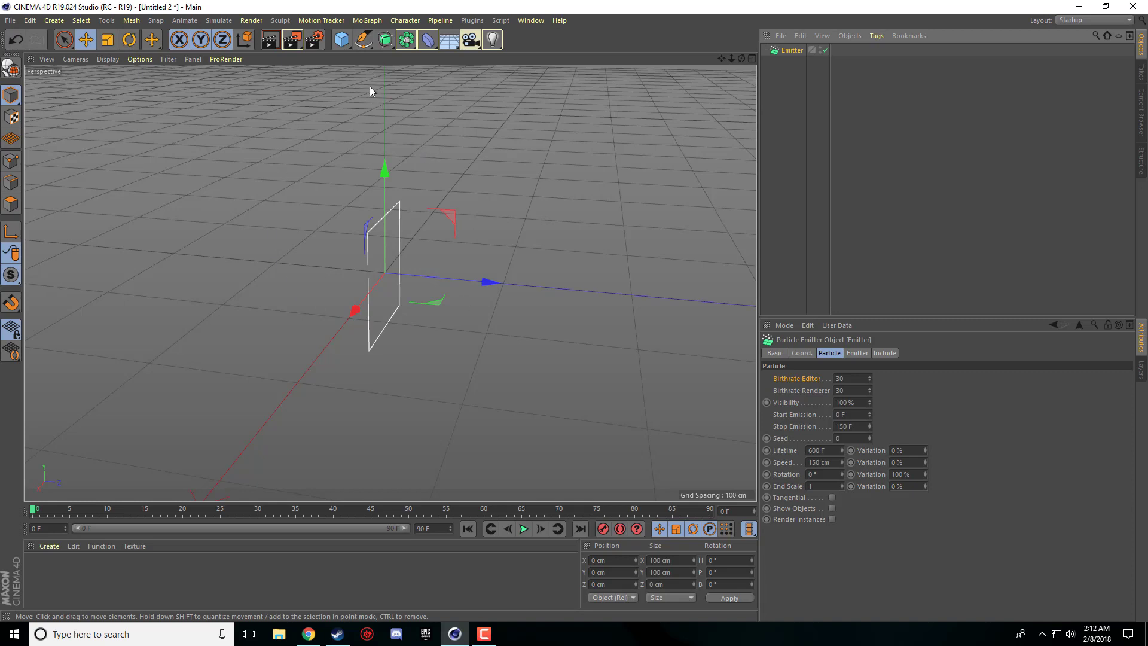
Step: Add a new Sphere and shrink its radius to 15 cm
click(341, 39)
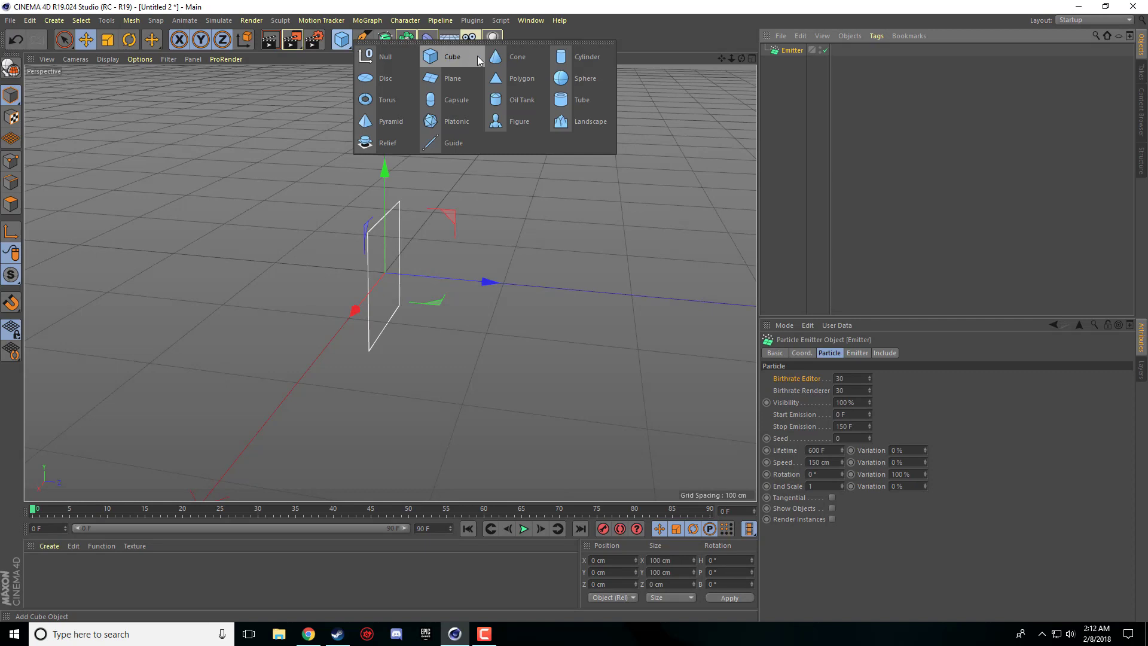
click(578, 75)
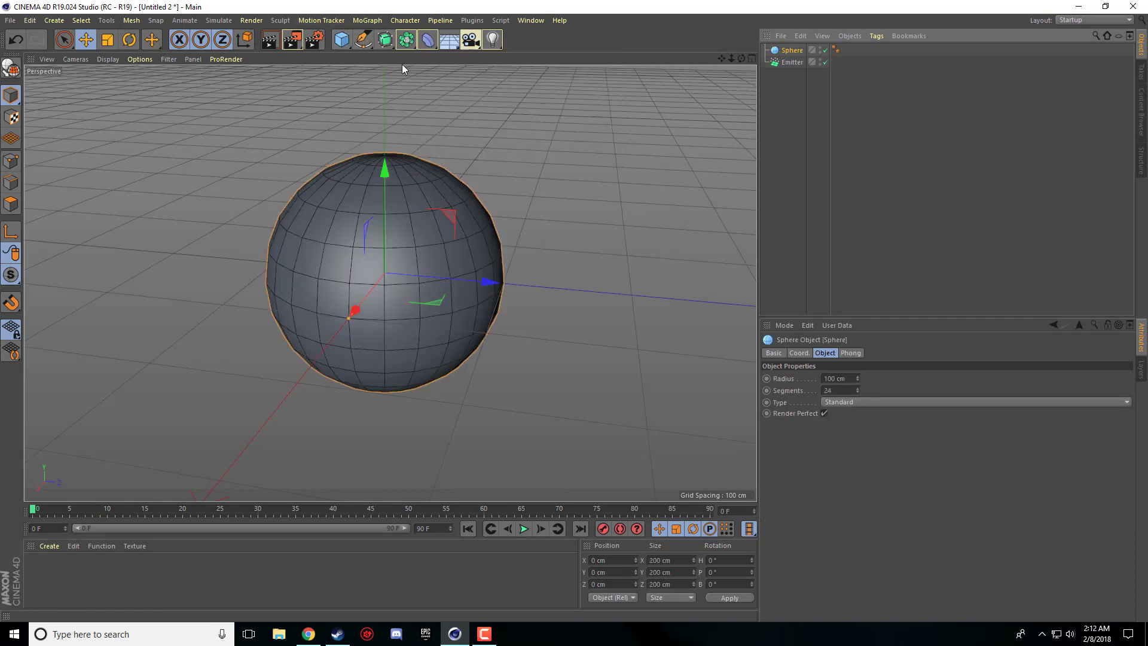
double_click(854, 378)
text(15)
key(Return)
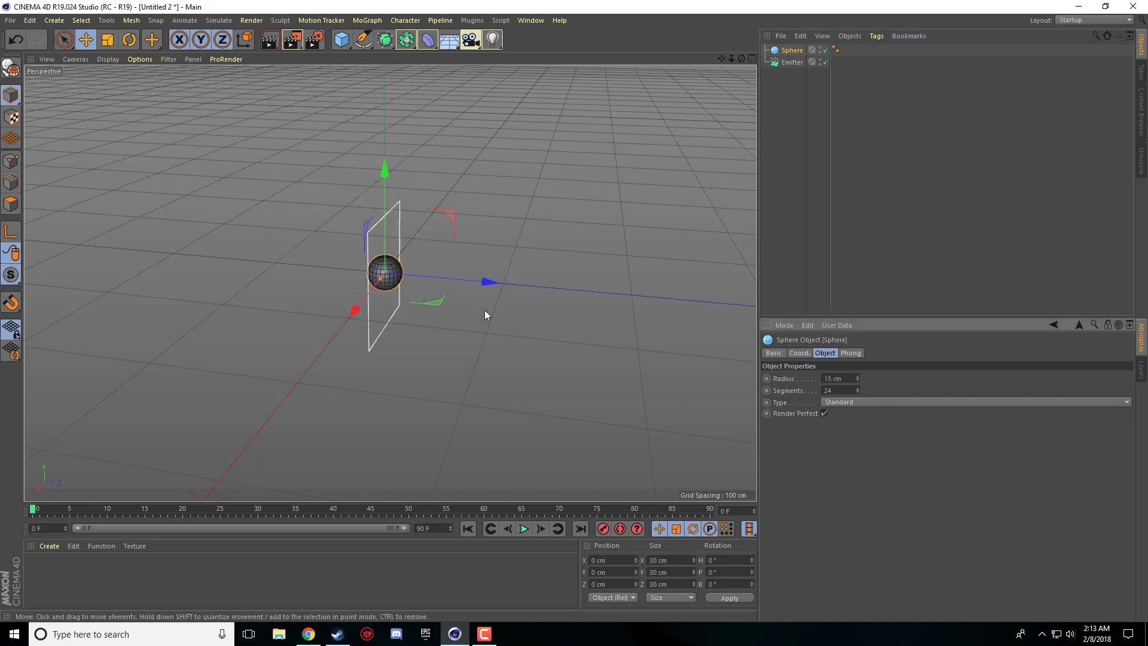
Step: Change the sphere radius to 10 cm and parent it under the Emitter
drag(814, 371, 809, 371)
text(10)
key(Return)
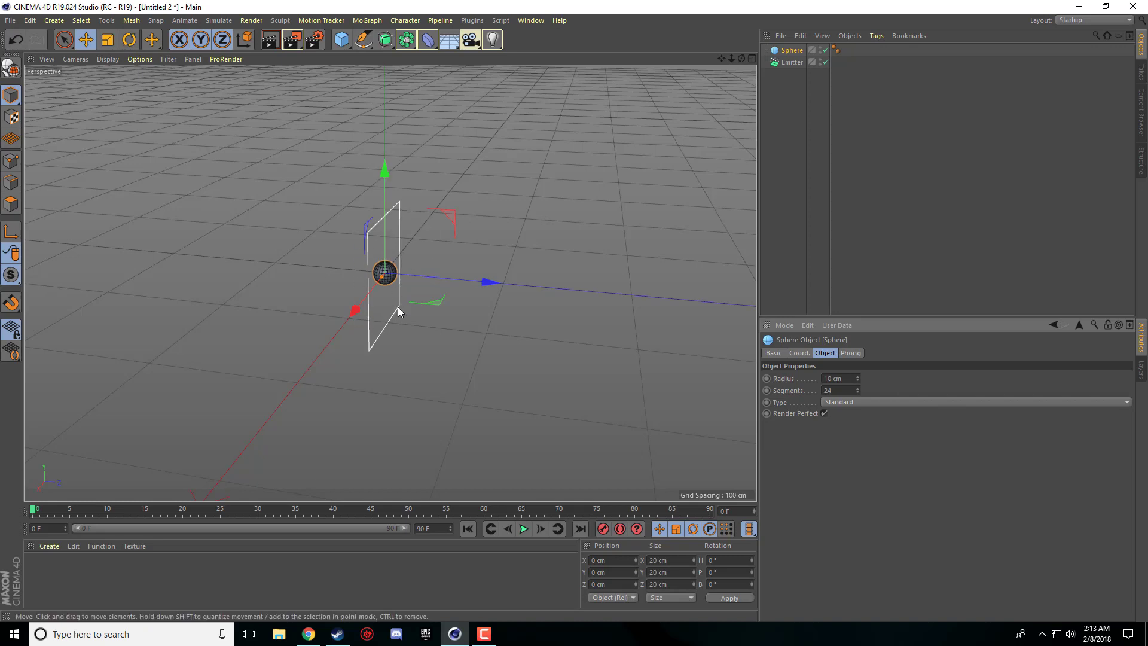
drag(791, 51, 792, 65)
click(801, 102)
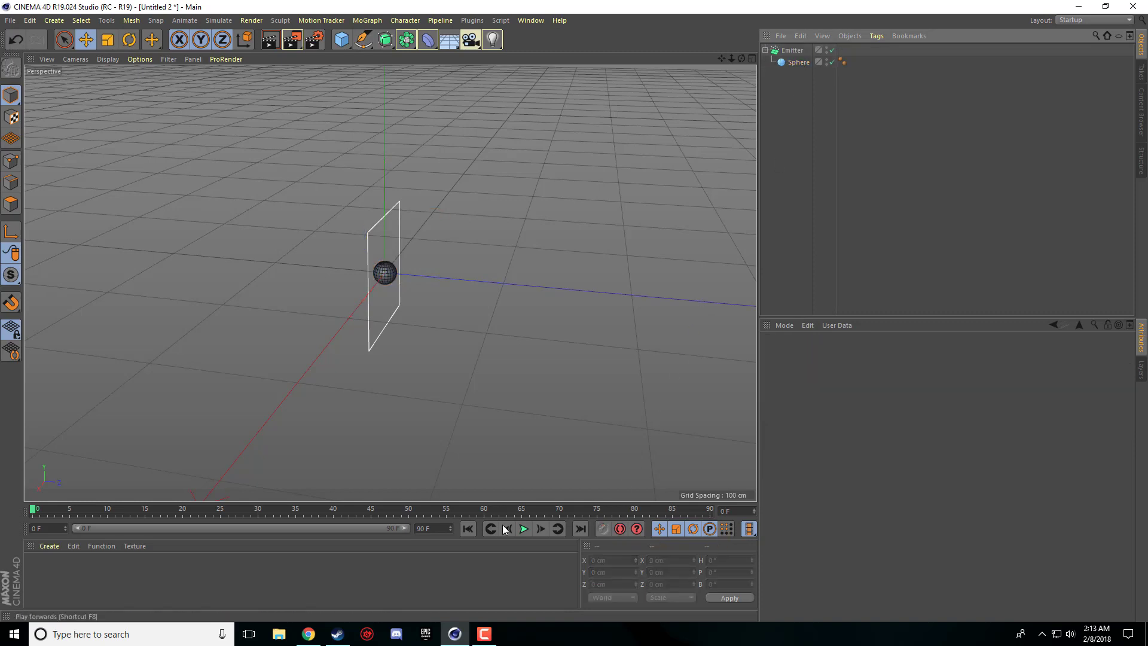
Step: Preview the particle playback, then enable Show Objects so particles appear as sphere copies
click(525, 532)
key(ctrl+r)
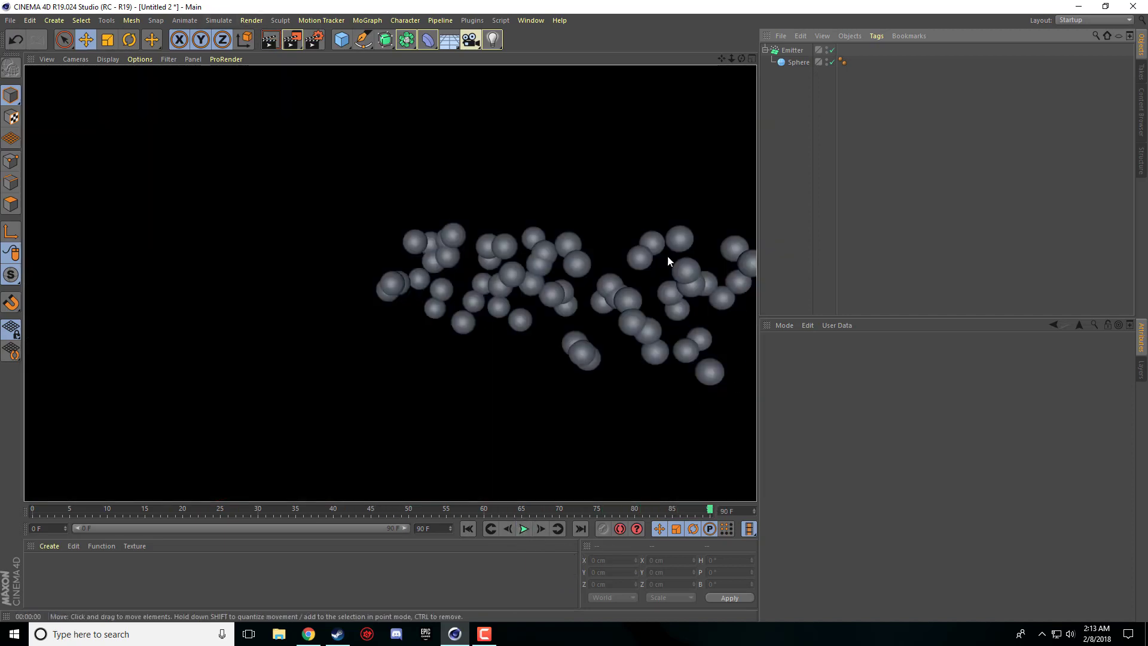
click(466, 532)
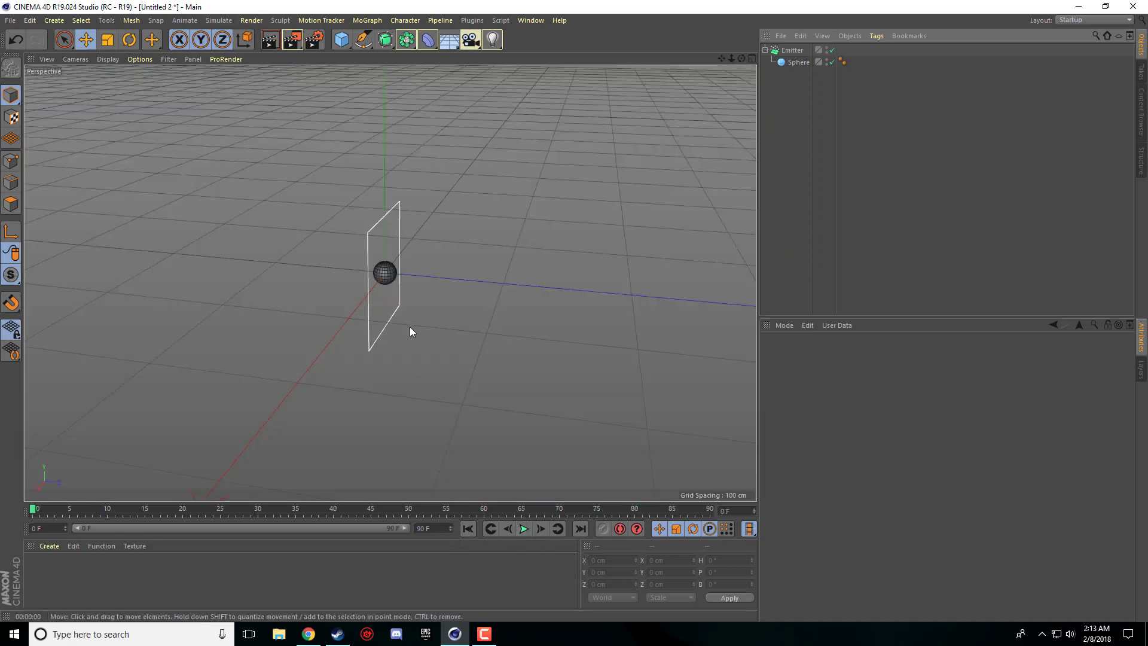
click(523, 529)
click(523, 529)
click(794, 52)
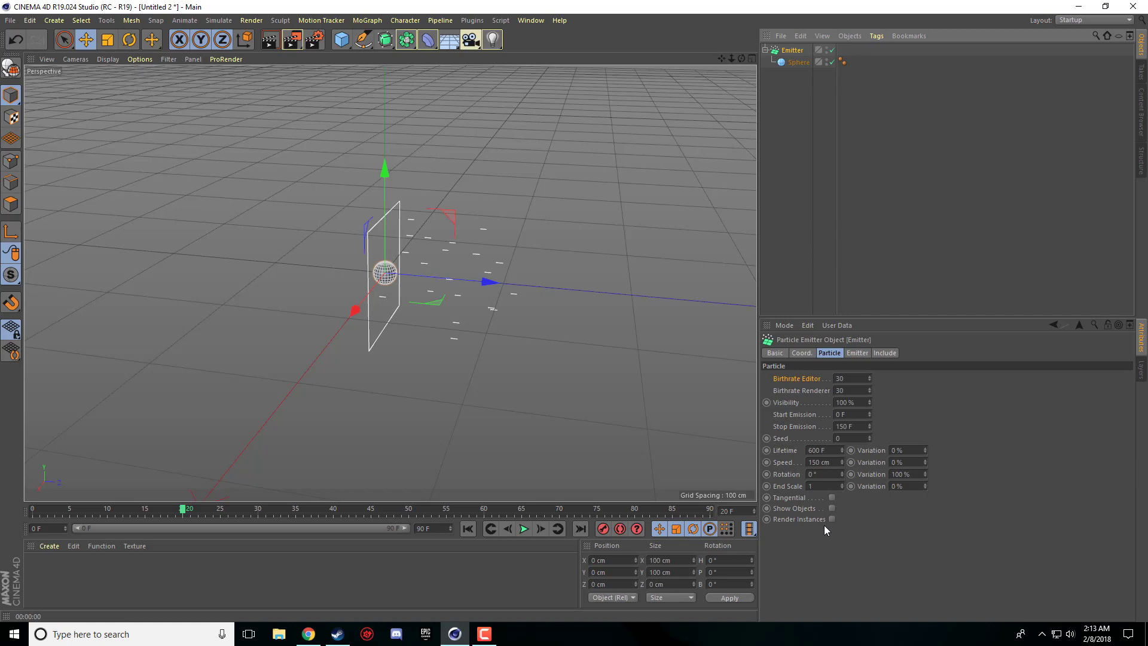
click(831, 508)
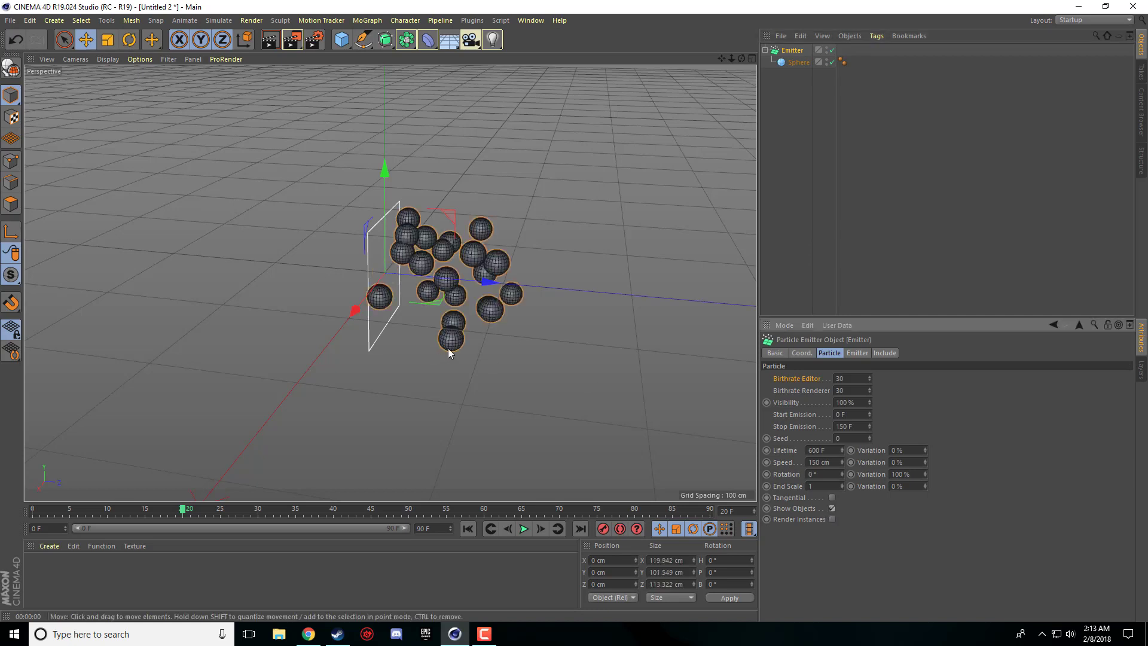
key(ctrl+r)
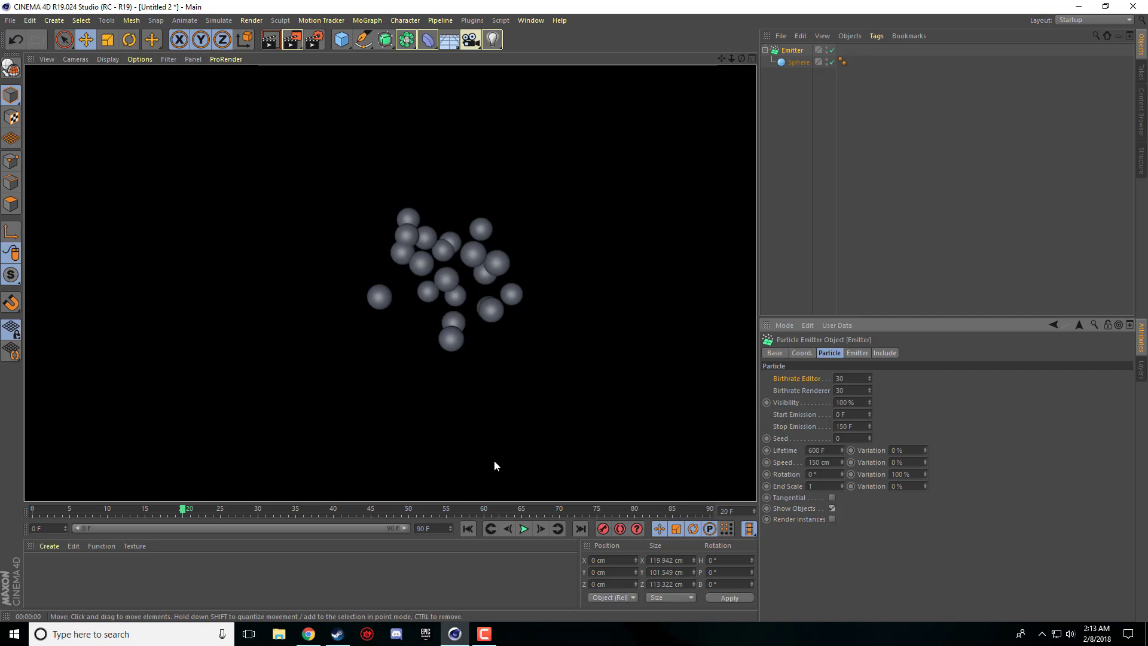
Step: Play the sphere stream to frame 88, frame it in view, and render it
click(468, 529)
click(524, 529)
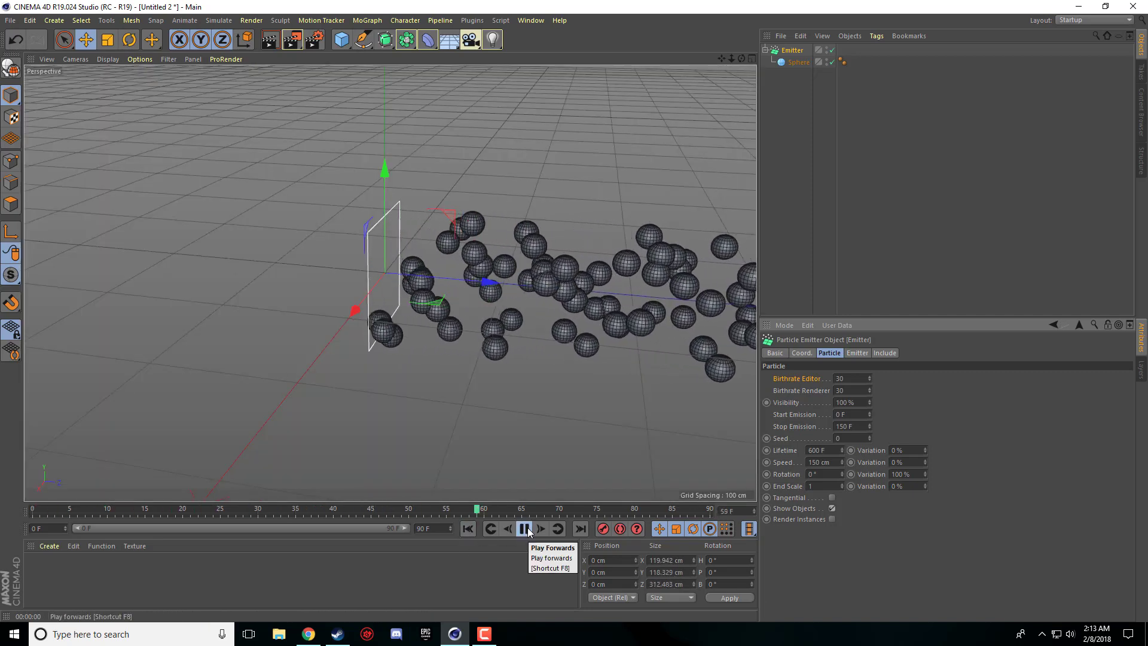
click(524, 529)
drag(721, 59, 548, 49)
drag(390, 284, 612, 288)
drag(722, 58, 709, 62)
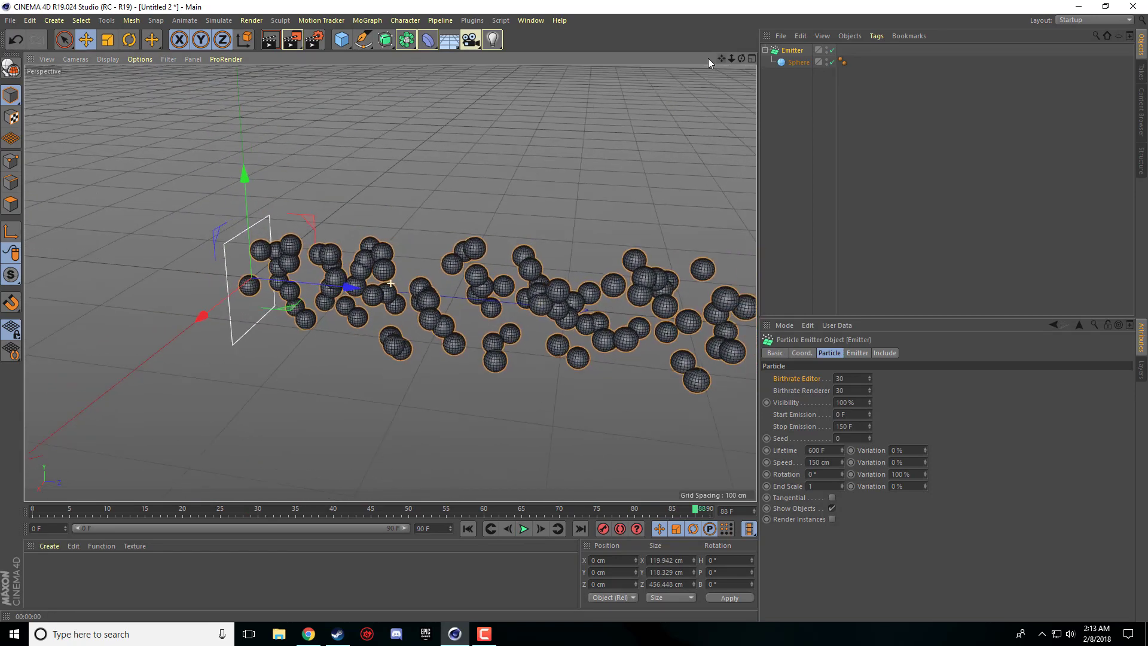
click(272, 41)
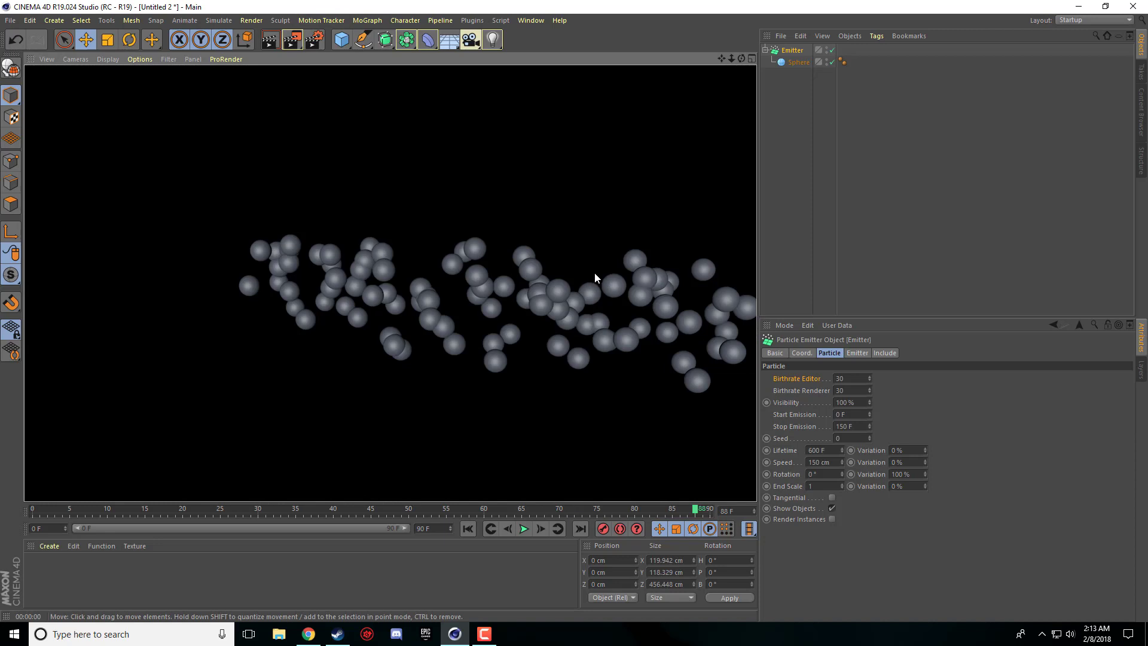
scroll(595, 275, down, 1)
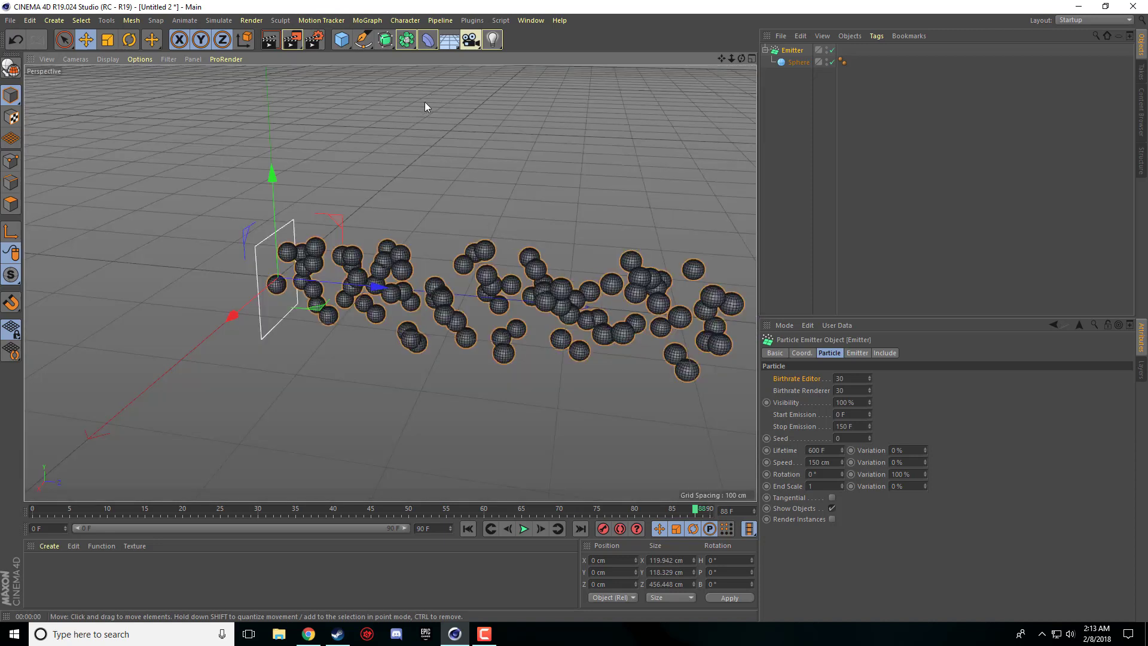
Step: Add a Metaball object and nest the Emitter inside it
click(408, 42)
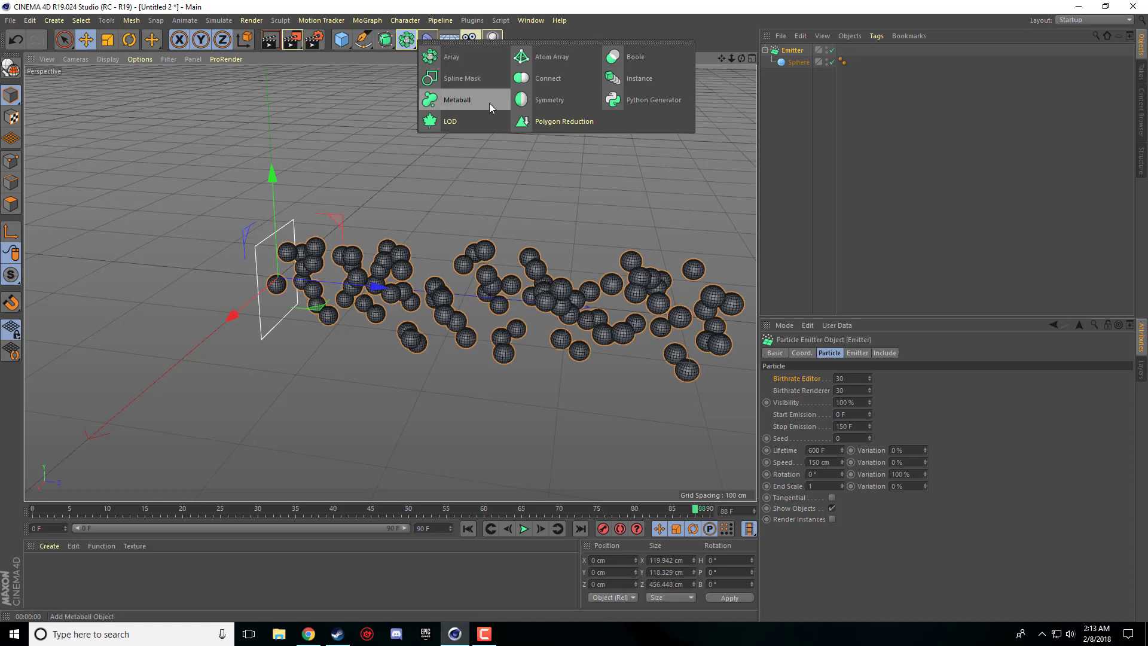
click(406, 41)
click(407, 41)
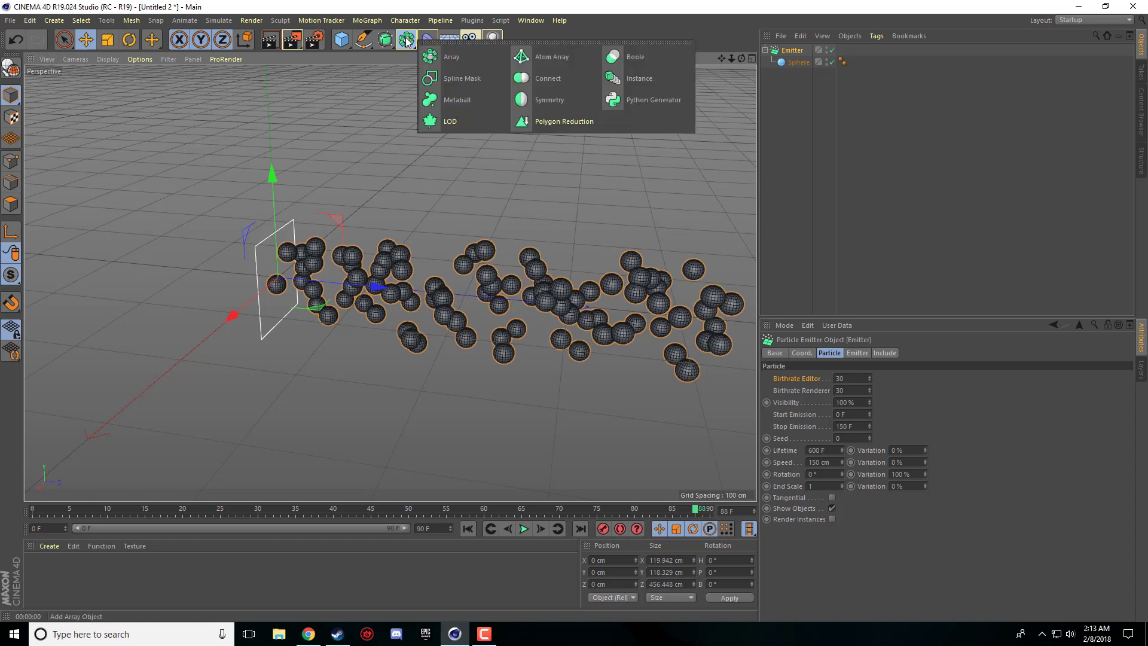
click(457, 101)
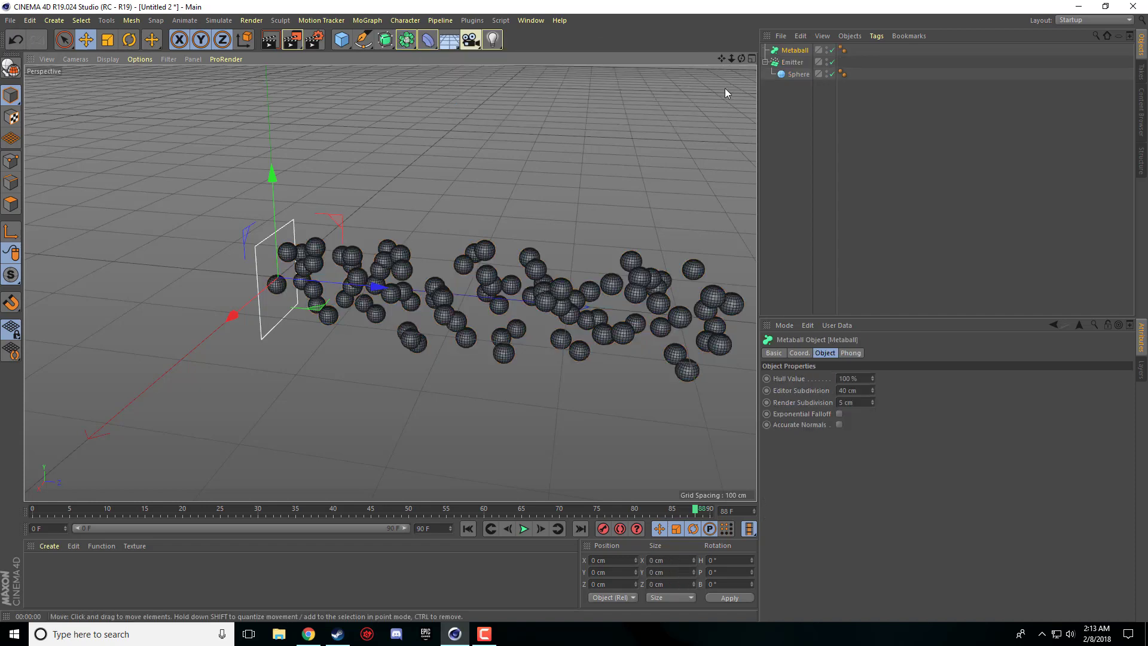
drag(791, 62, 795, 53)
click(763, 158)
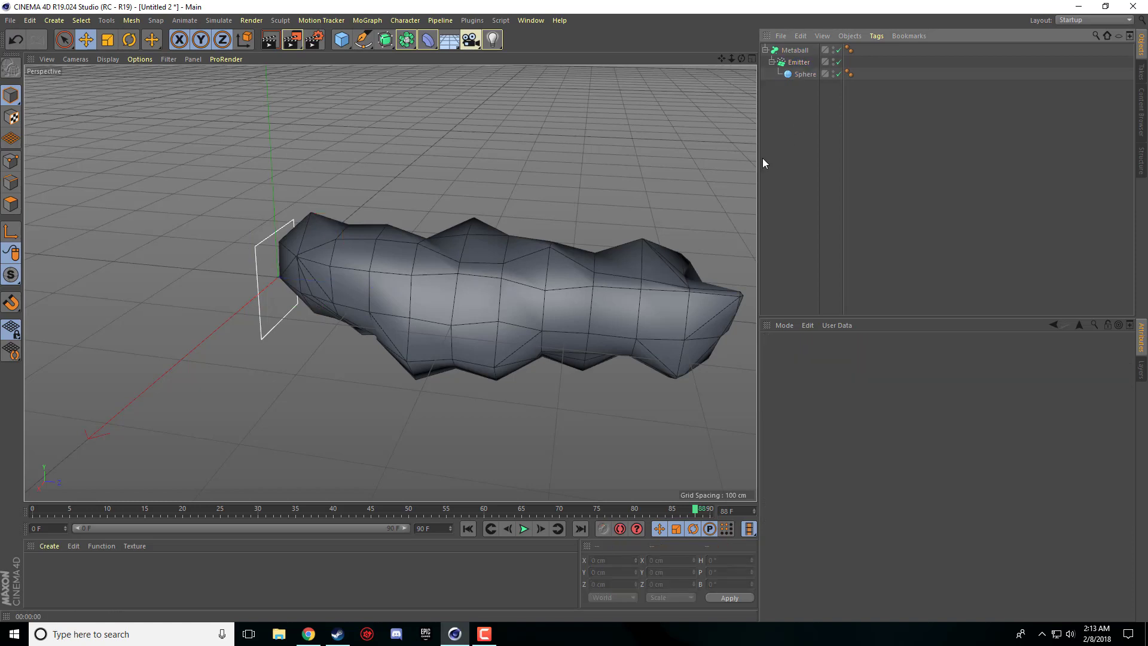
Step: Render the merged blob, pause playback at frame 41 to render again, and select the Metaball
click(270, 39)
click(524, 528)
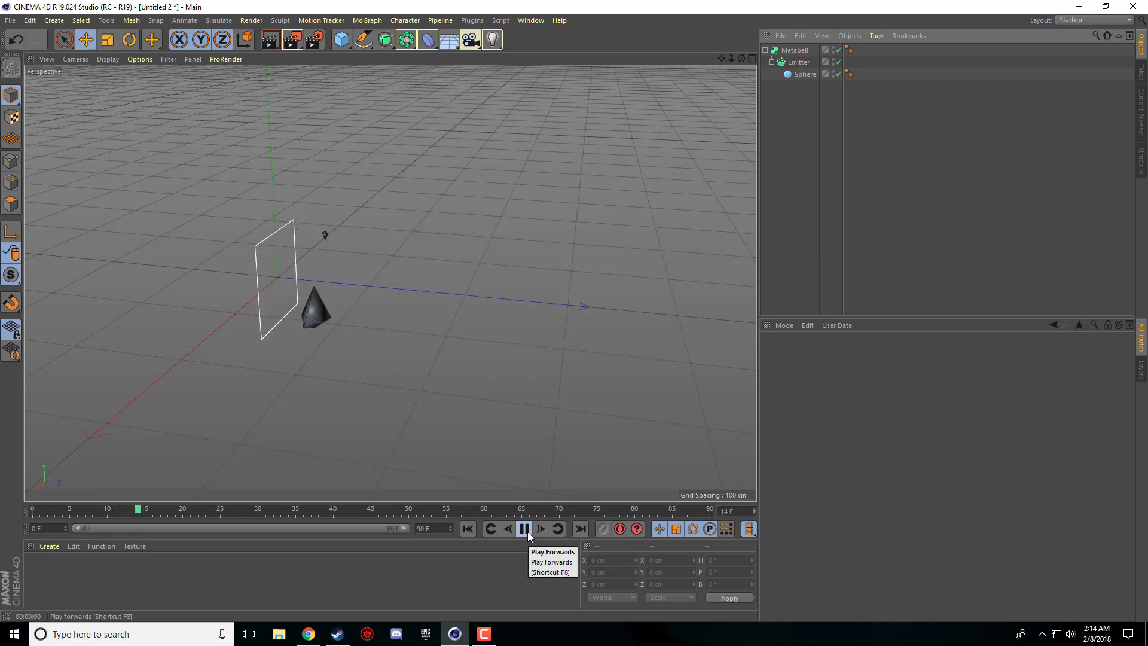
click(525, 530)
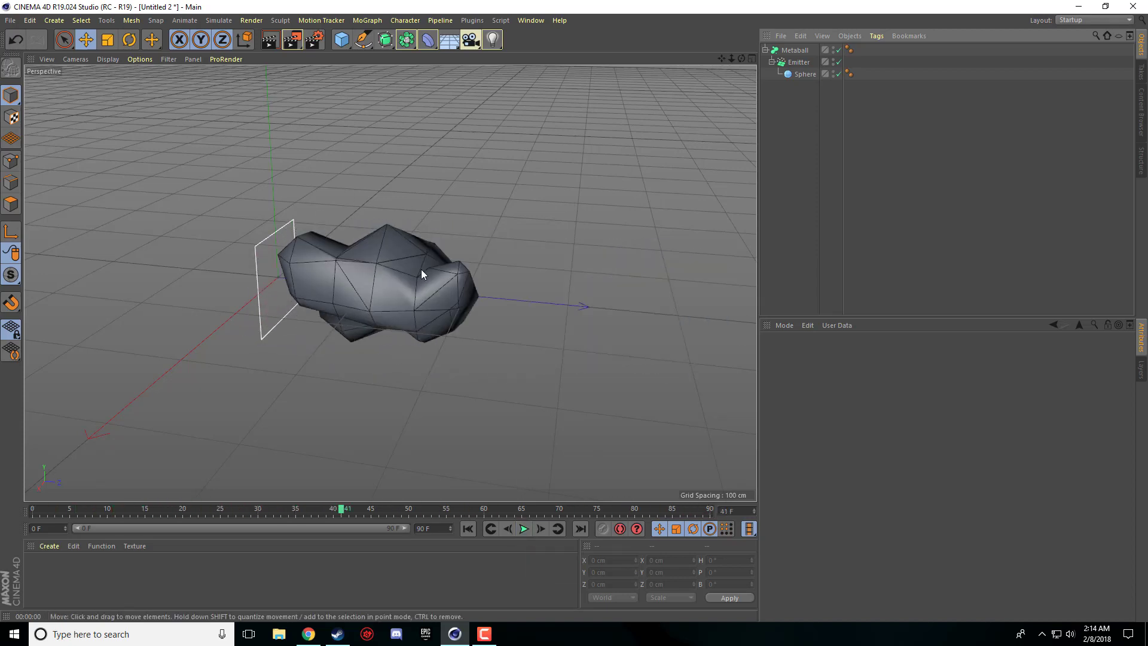
click(270, 40)
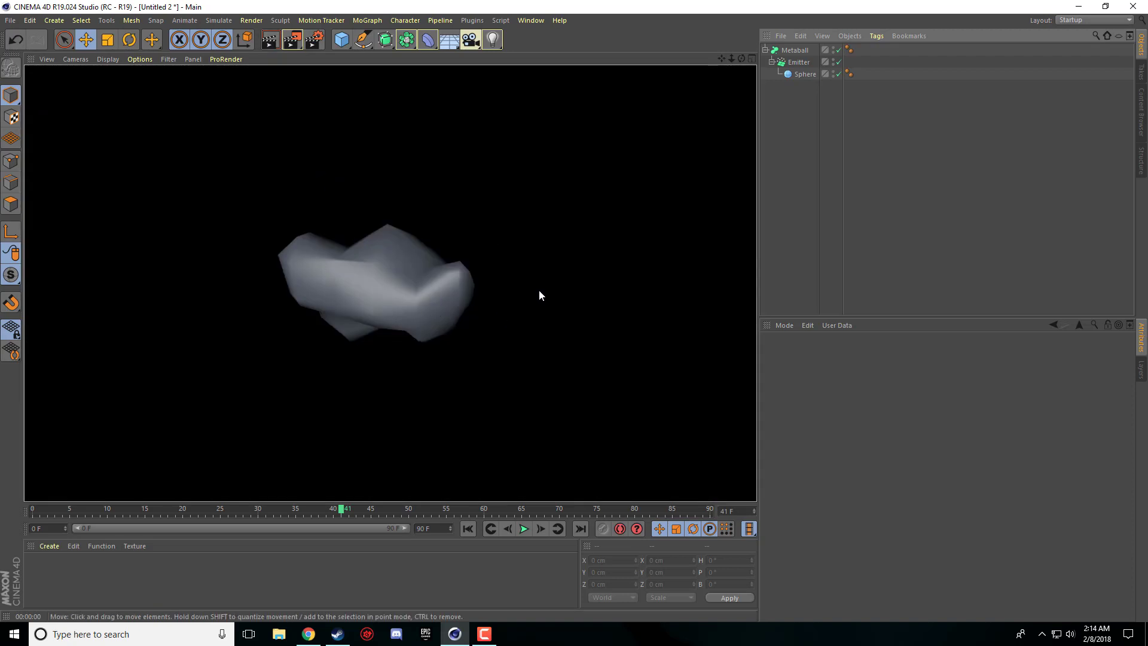
click(797, 50)
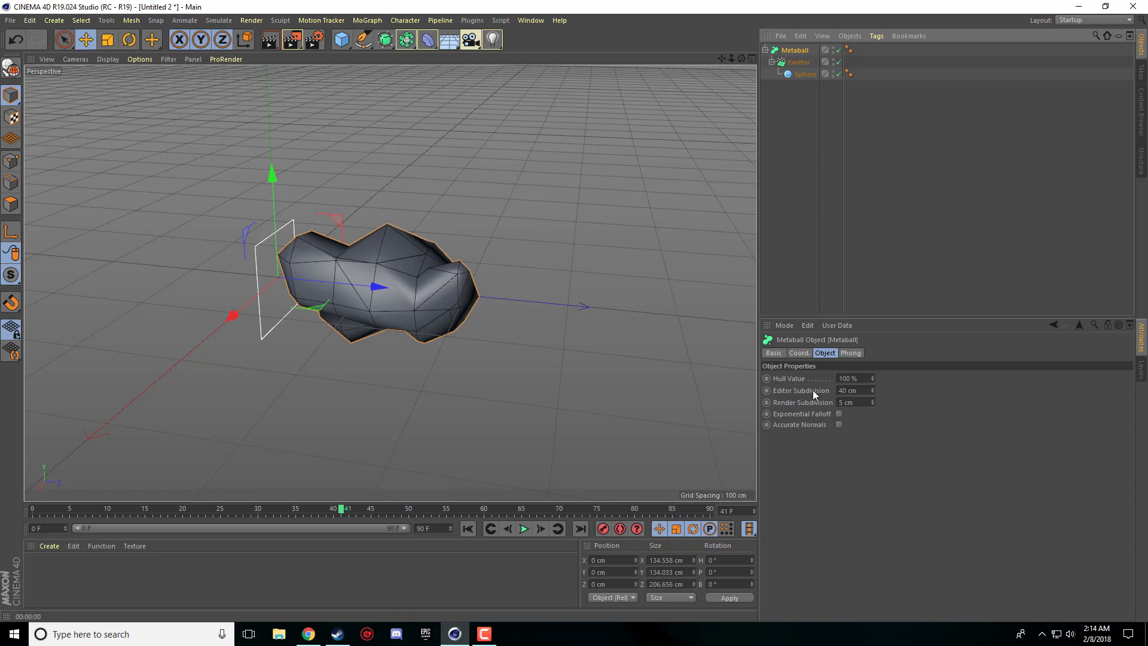
Step: Lower the Metaball's Editor Subdivision to 4 cm and render a preview
drag(858, 390, 838, 390)
text(4)
key(Return)
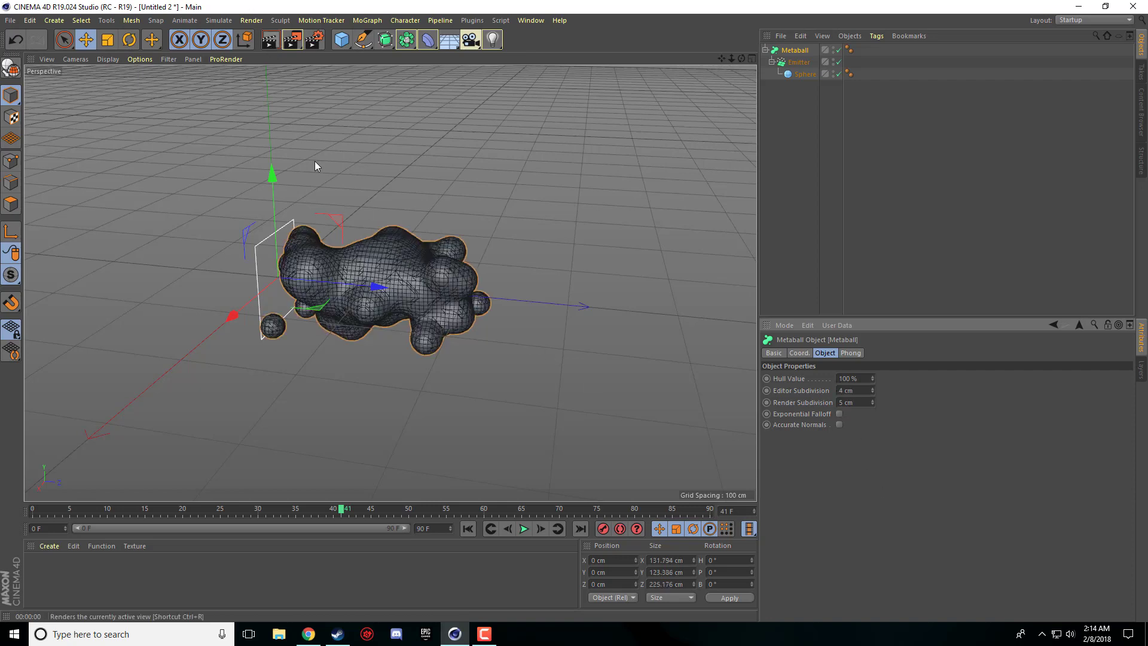
key(ctrl+r)
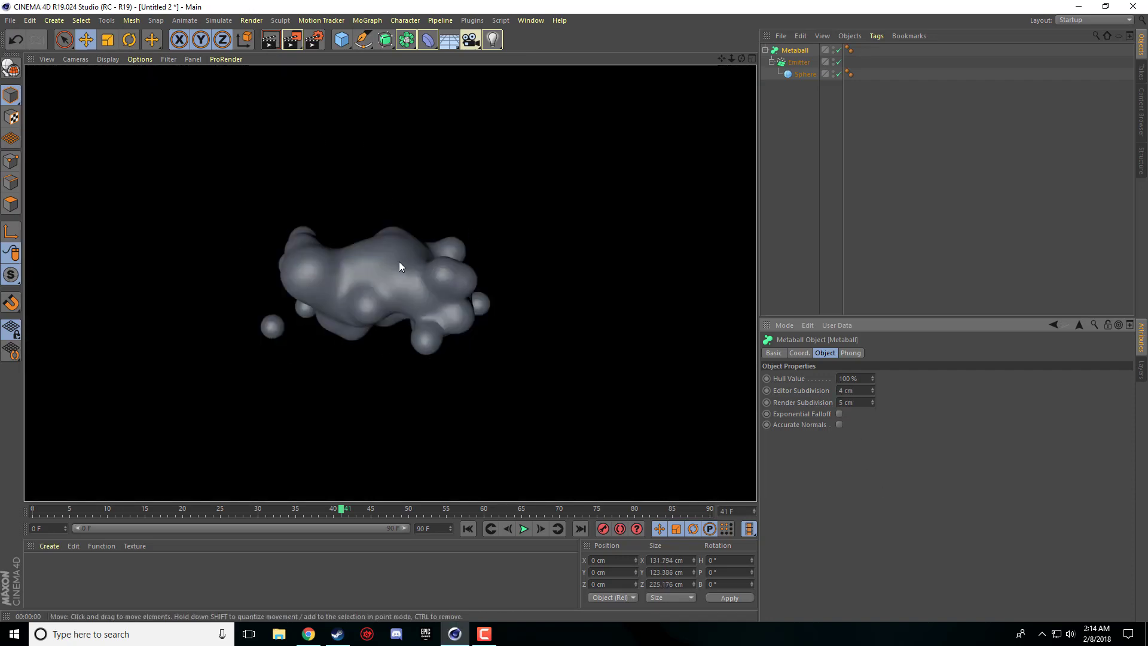
Step: Refine the Editor Subdivision further to 3 cm and start editing the animation's end frame
double_click(852, 390)
text(3)
key(Return)
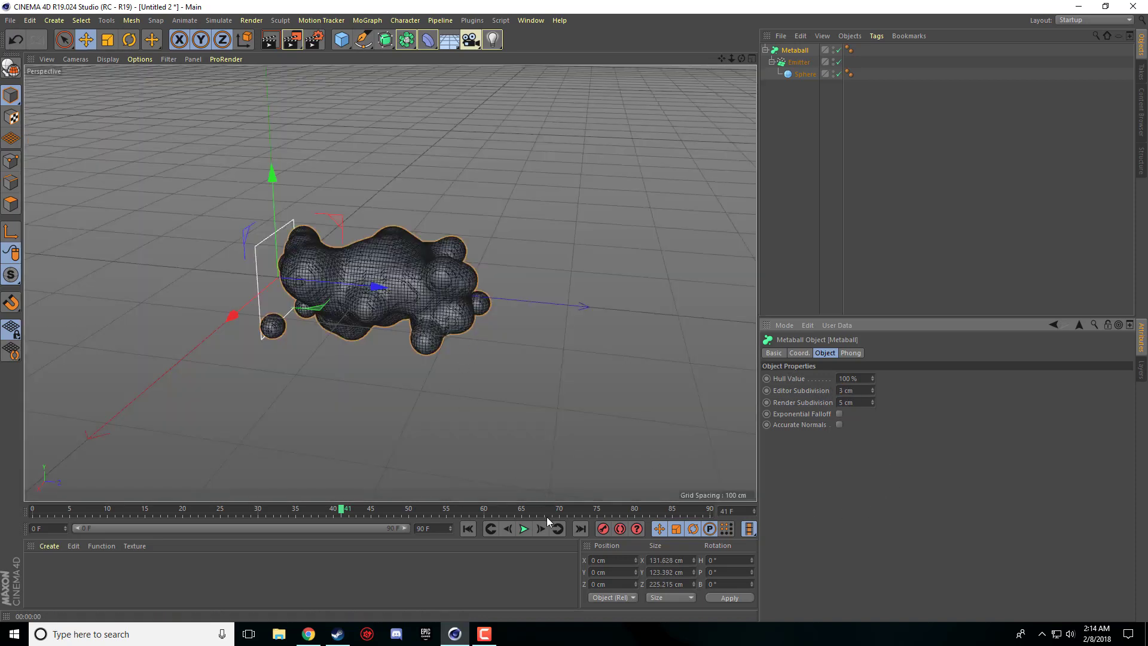
double_click(431, 528)
Step: Set the animation end frame to 500 and stretch the preview range to match
text(50)
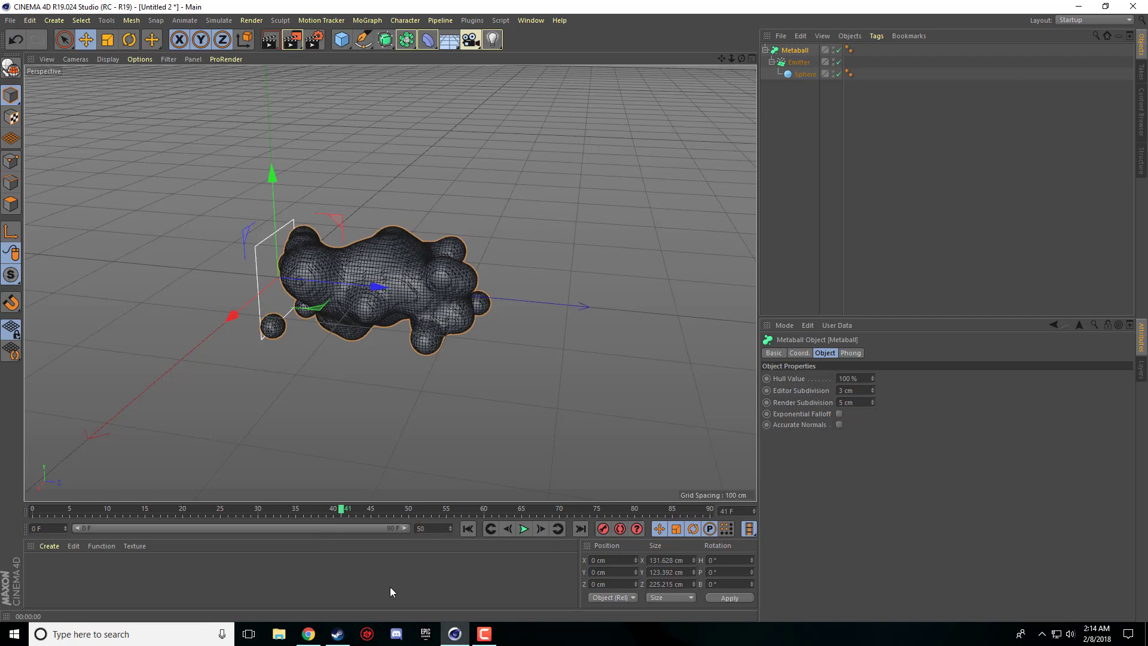
text(0)
click(390, 587)
drag(144, 530, 428, 540)
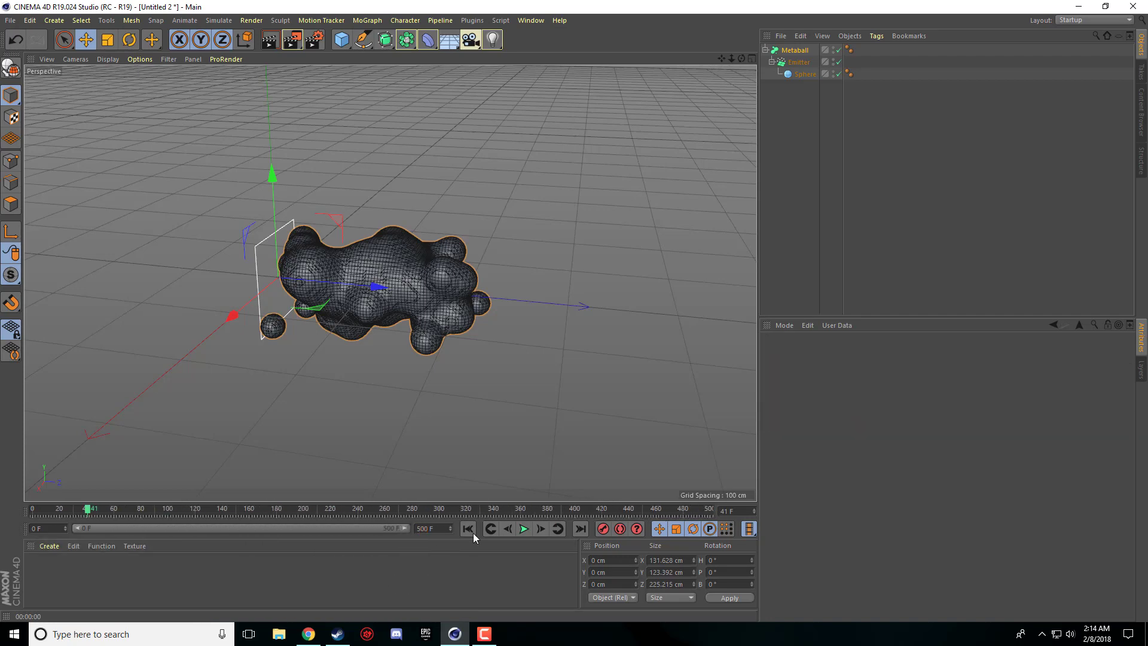
Step: Play the longer animation from the start, framing the blob and stopping at frame 110
click(471, 531)
click(523, 531)
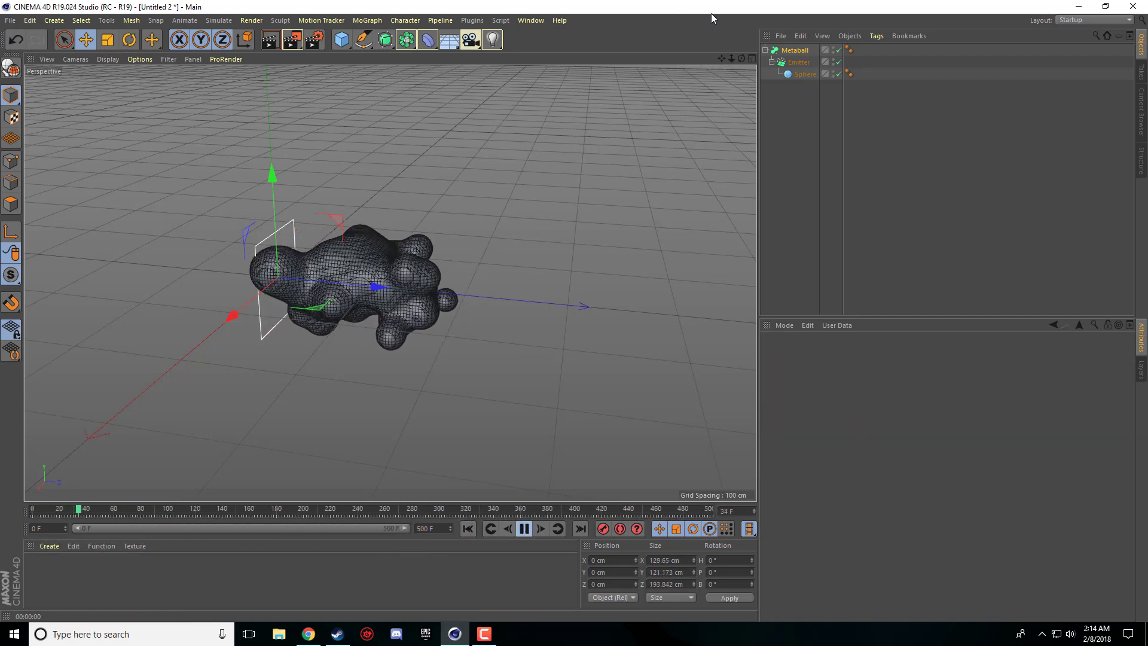
drag(723, 58, 740, 9)
scroll(391, 283, down, 10)
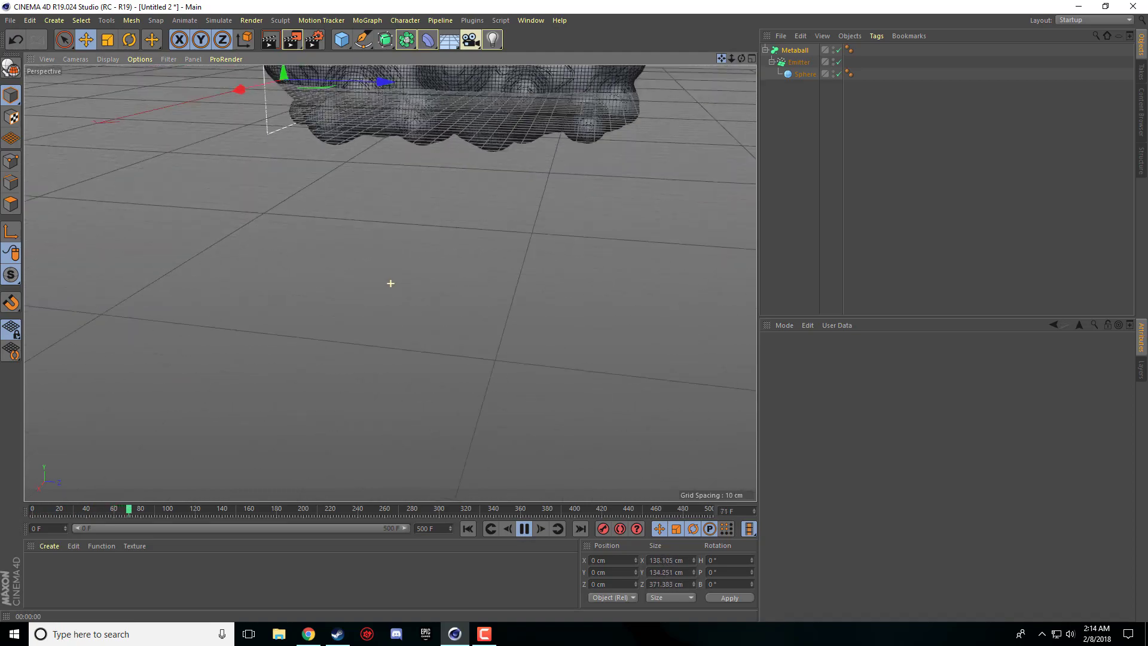
drag(722, 59, 693, 62)
scroll(508, 221, down, 3)
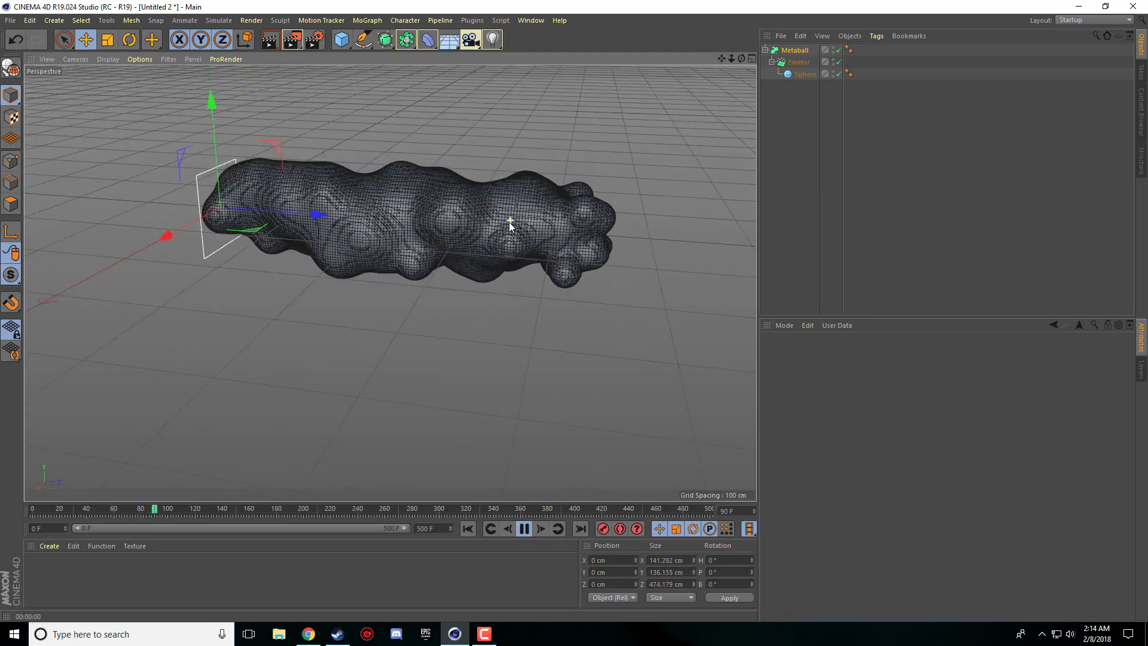
click(528, 530)
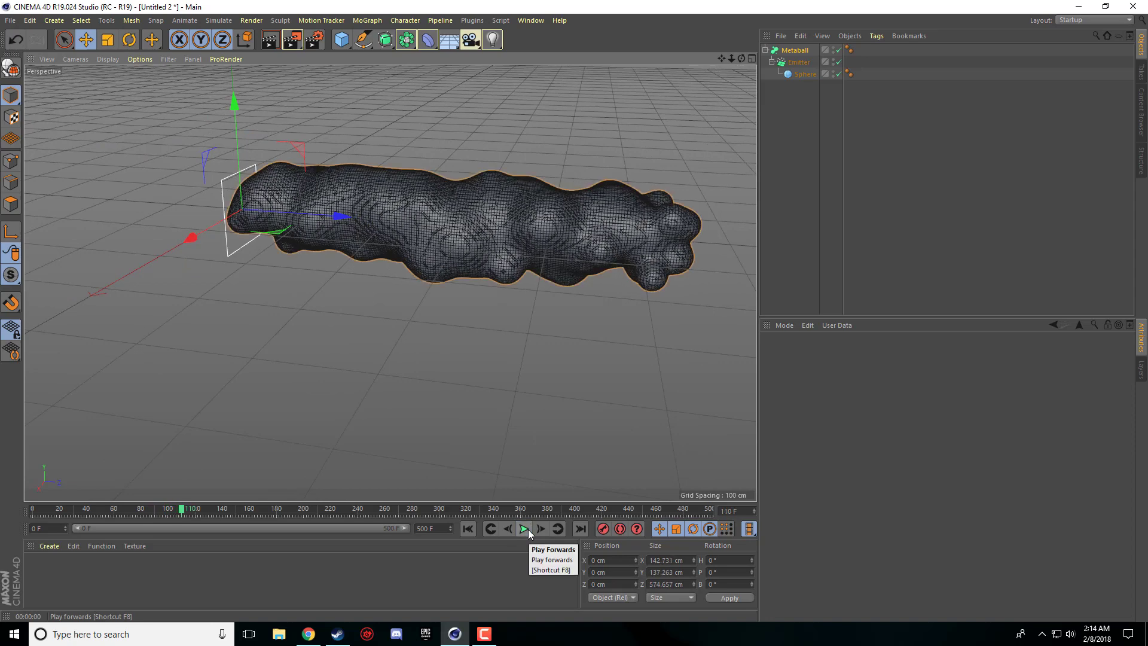
Step: Render the blob at frame 110, return to the editor view, and select the Emitter
click(269, 40)
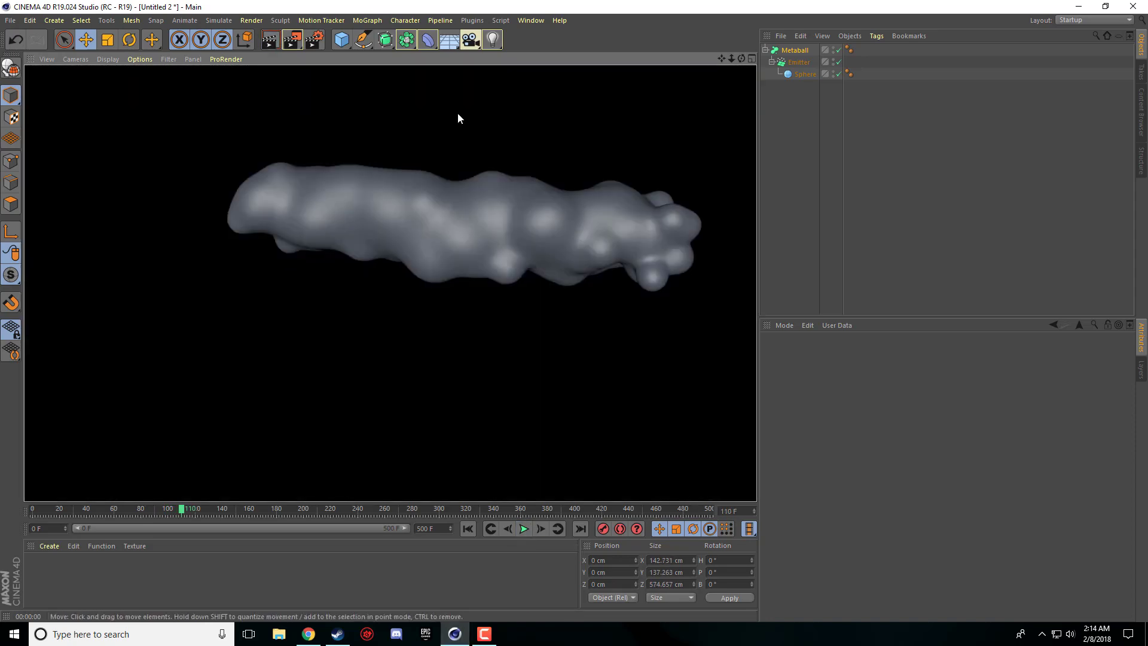
click(386, 246)
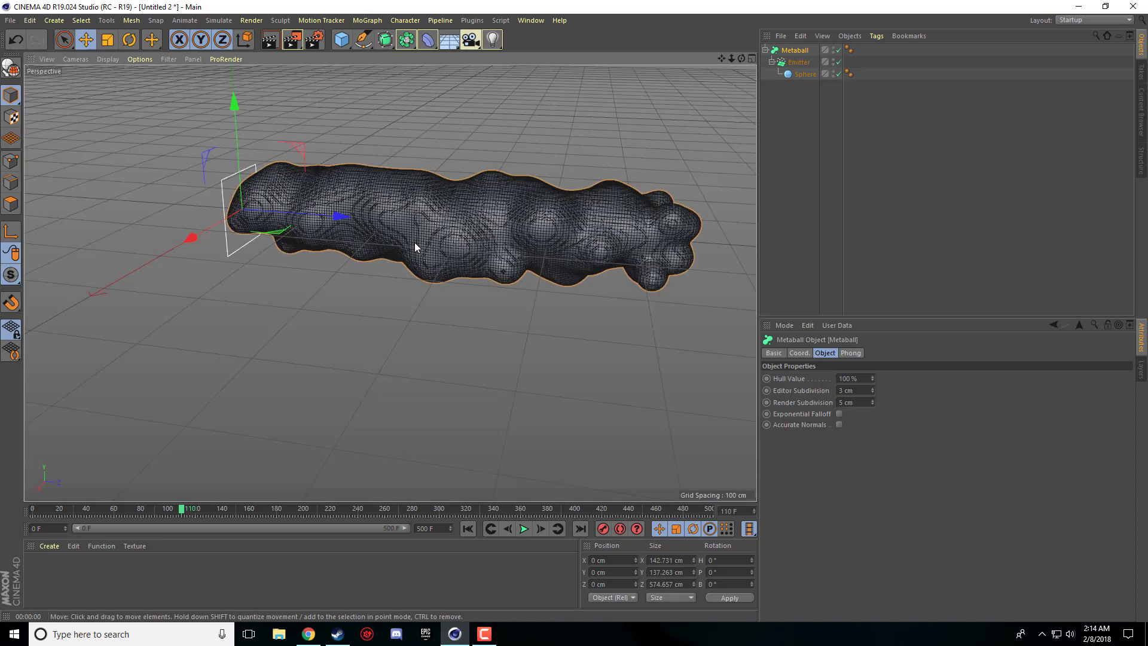
click(799, 62)
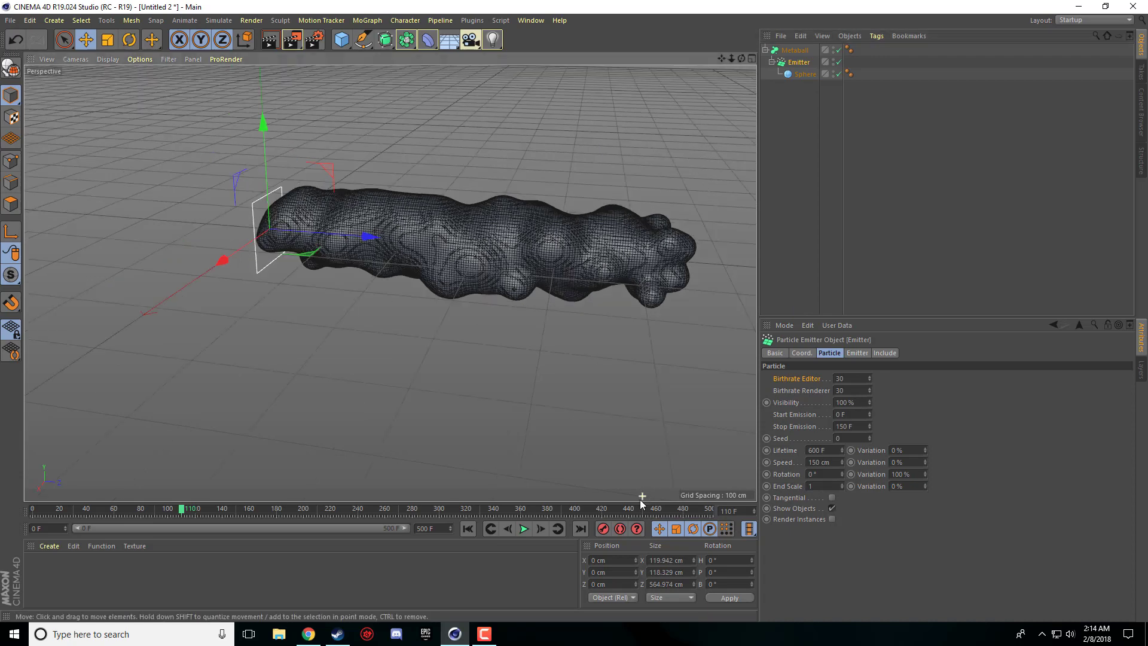
Step: Replay the animation from the start, stop near frame 100 to pan across the blob, then rewind to frame 0
click(468, 529)
click(523, 529)
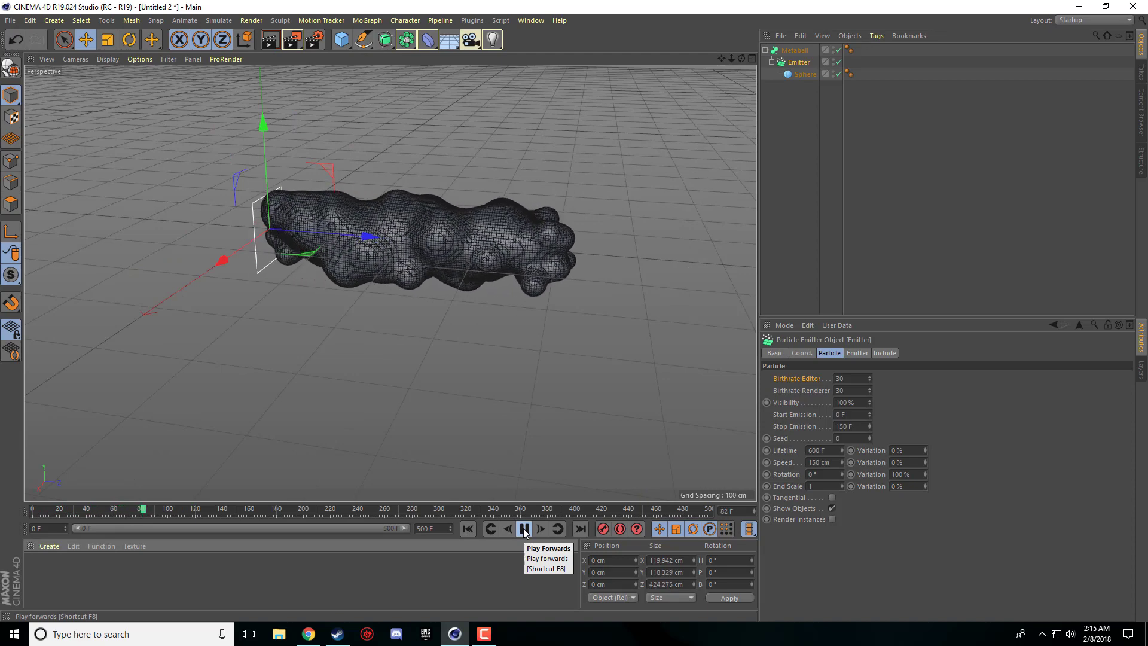
click(524, 530)
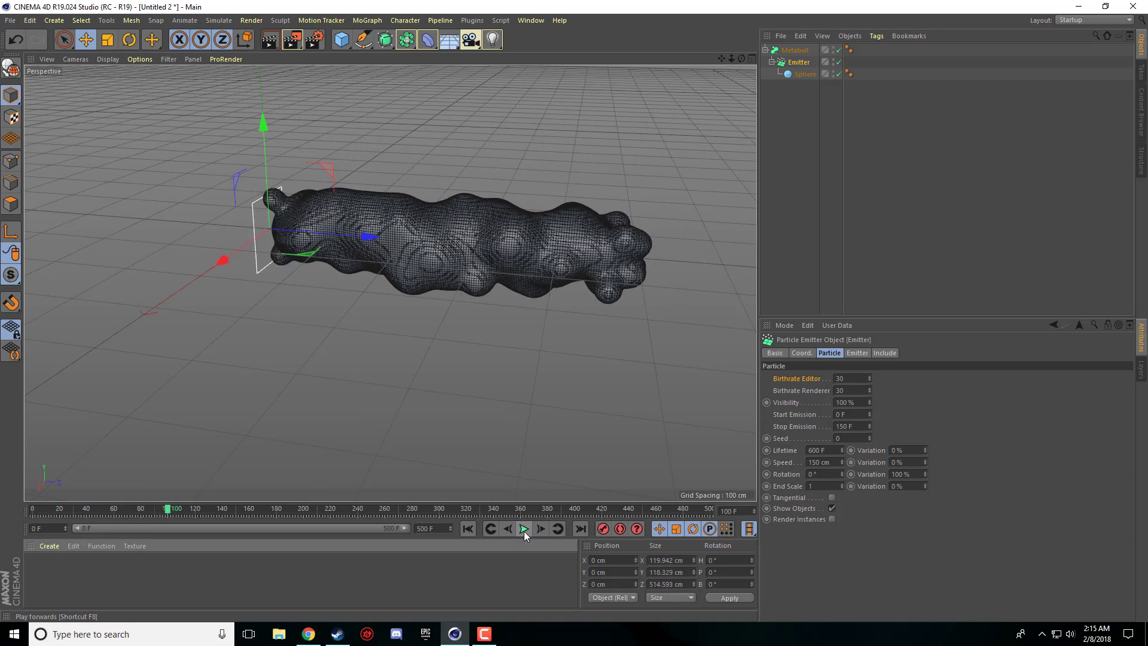
drag(721, 61, 389, 282)
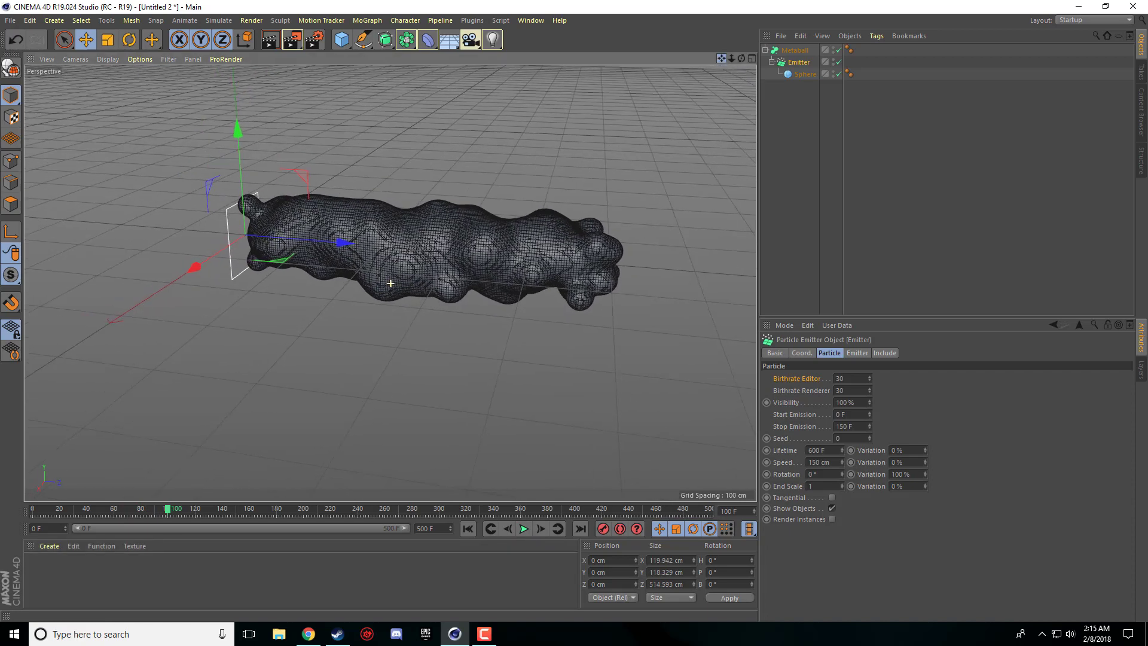
click(489, 527)
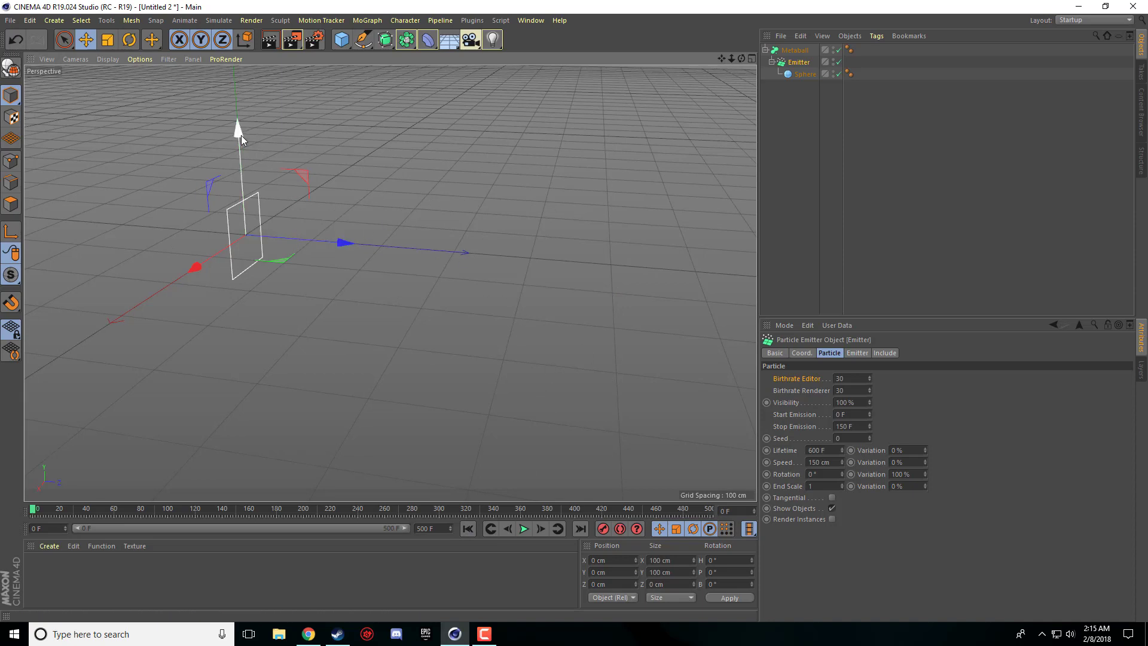
Step: Add a Gravity force from Simulate > Particles and inspect its settings
click(226, 20)
mouse_move(239, 66)
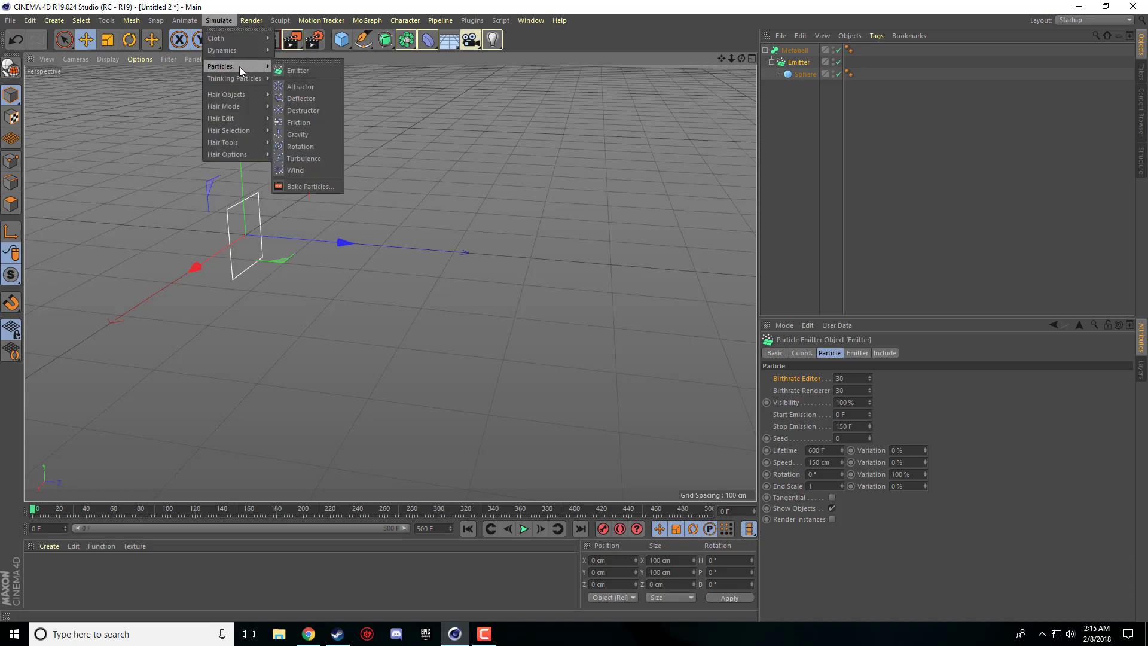
click(313, 134)
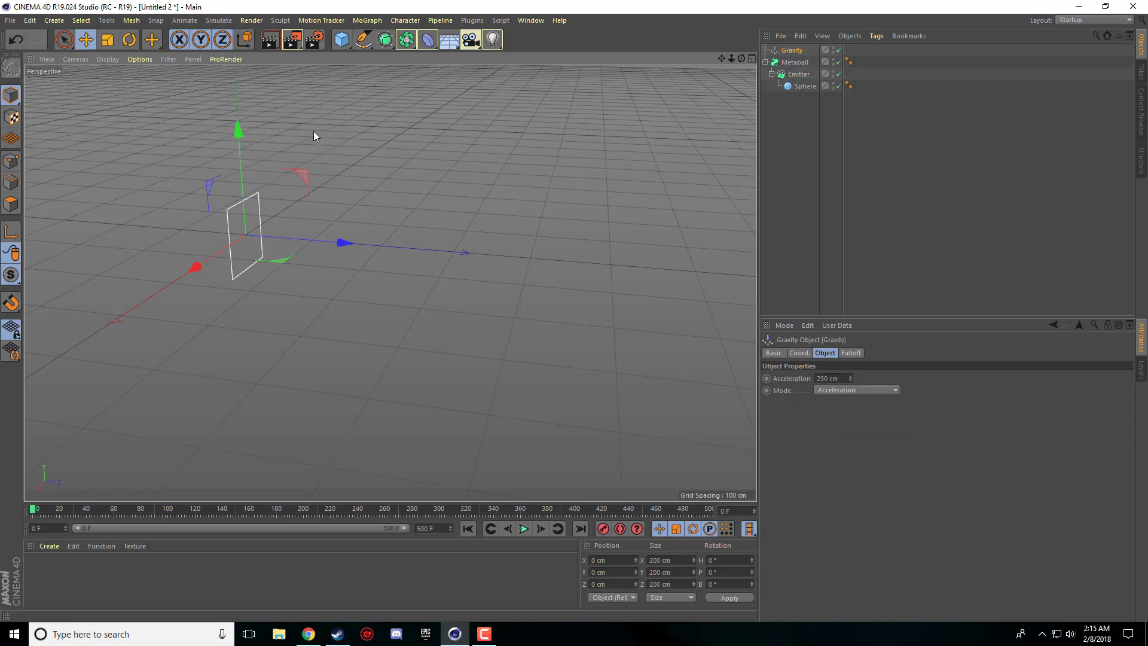
click(798, 121)
click(789, 49)
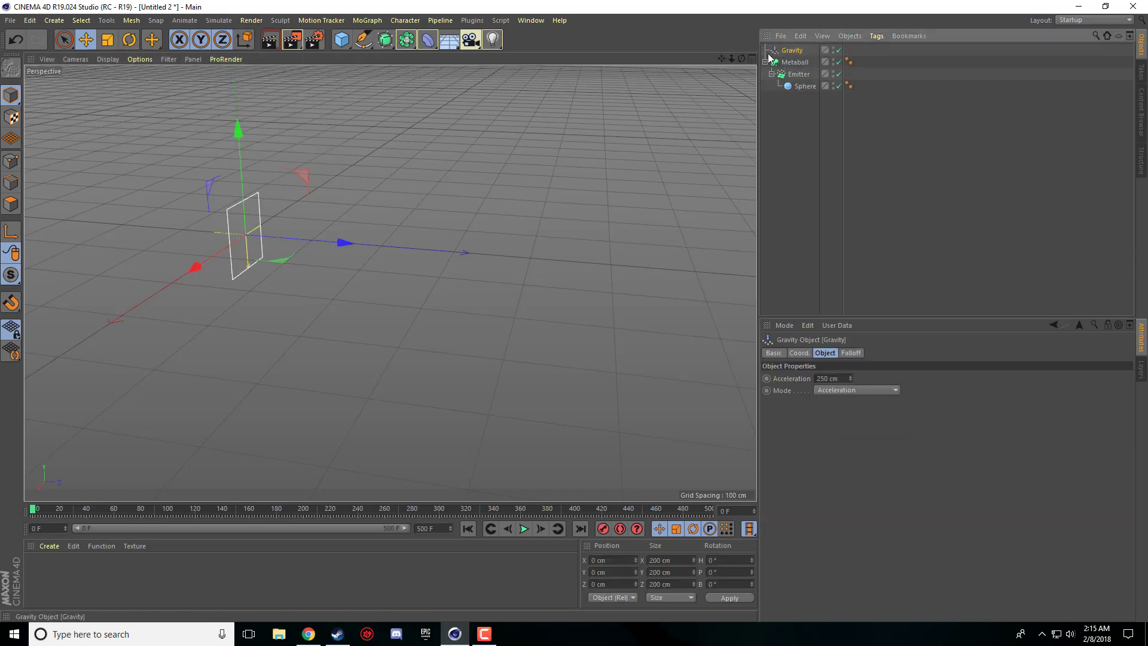
click(824, 122)
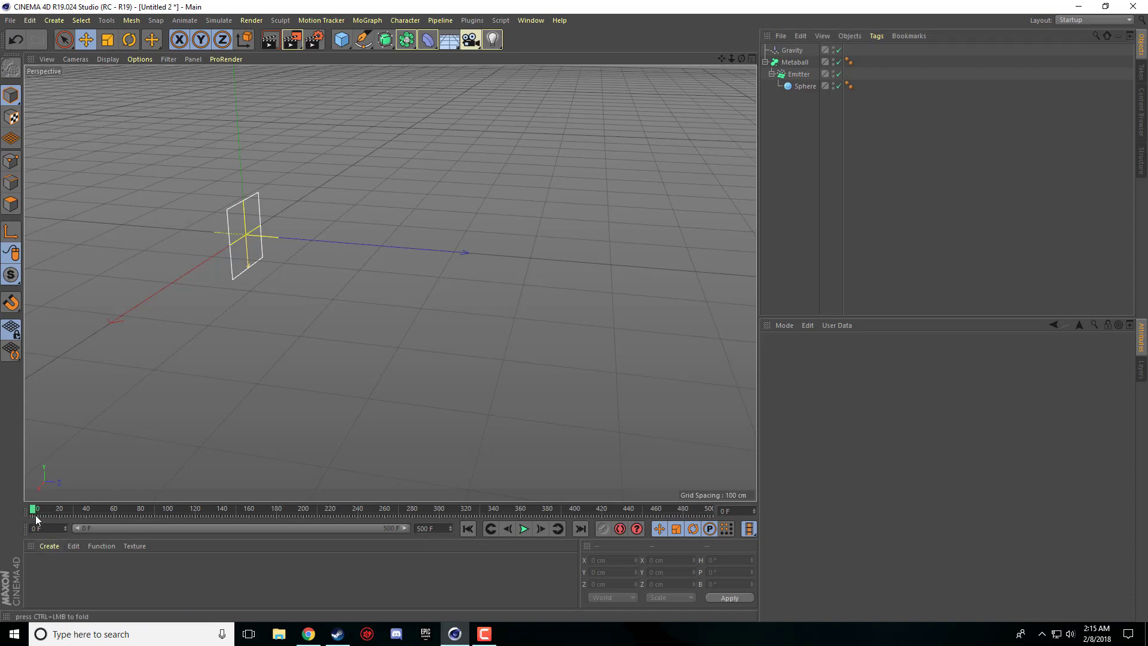
Step: Play the gravity animation to frame 69, frame the falling trail, and render it
click(522, 529)
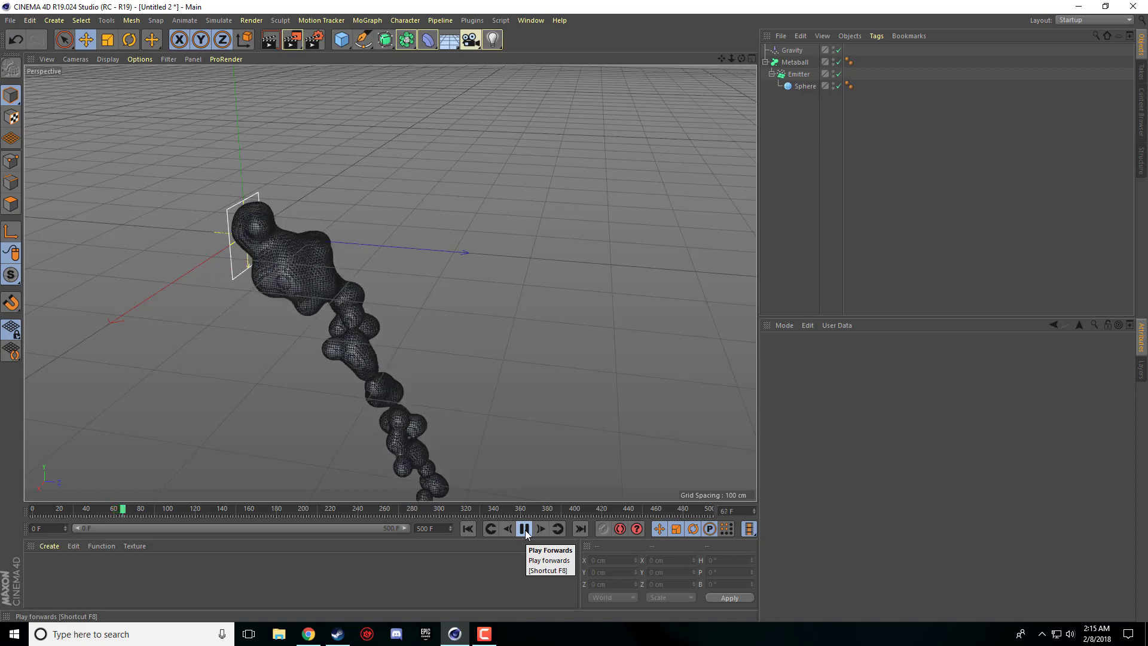
click(526, 531)
drag(723, 59, 714, 85)
scroll(566, 192, down, 3)
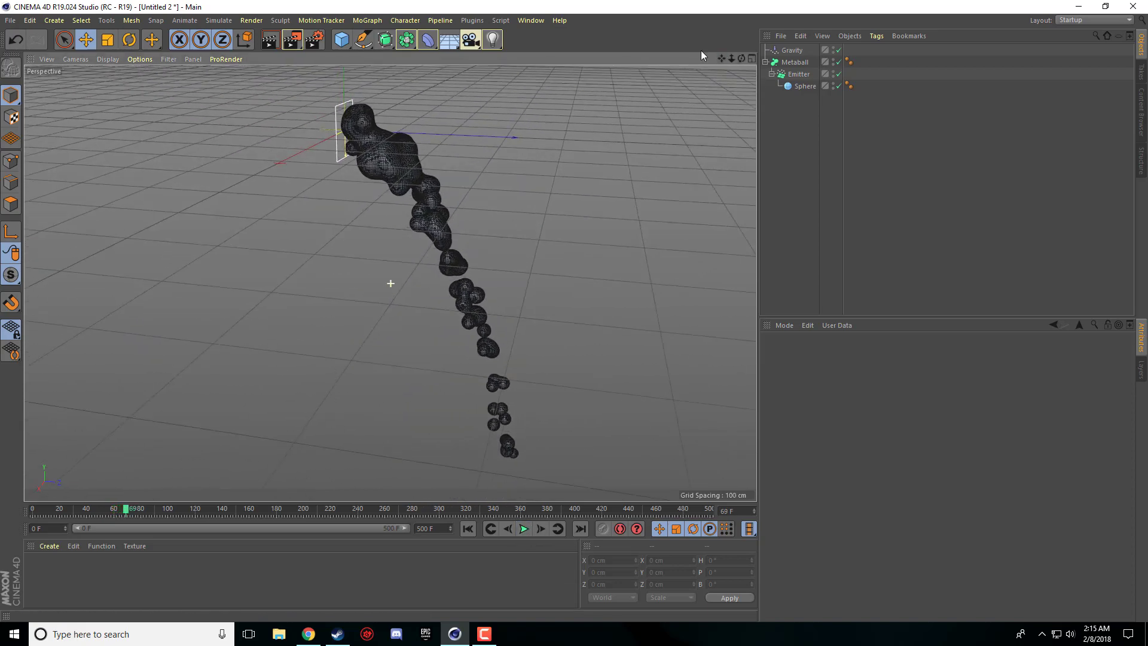
click(271, 41)
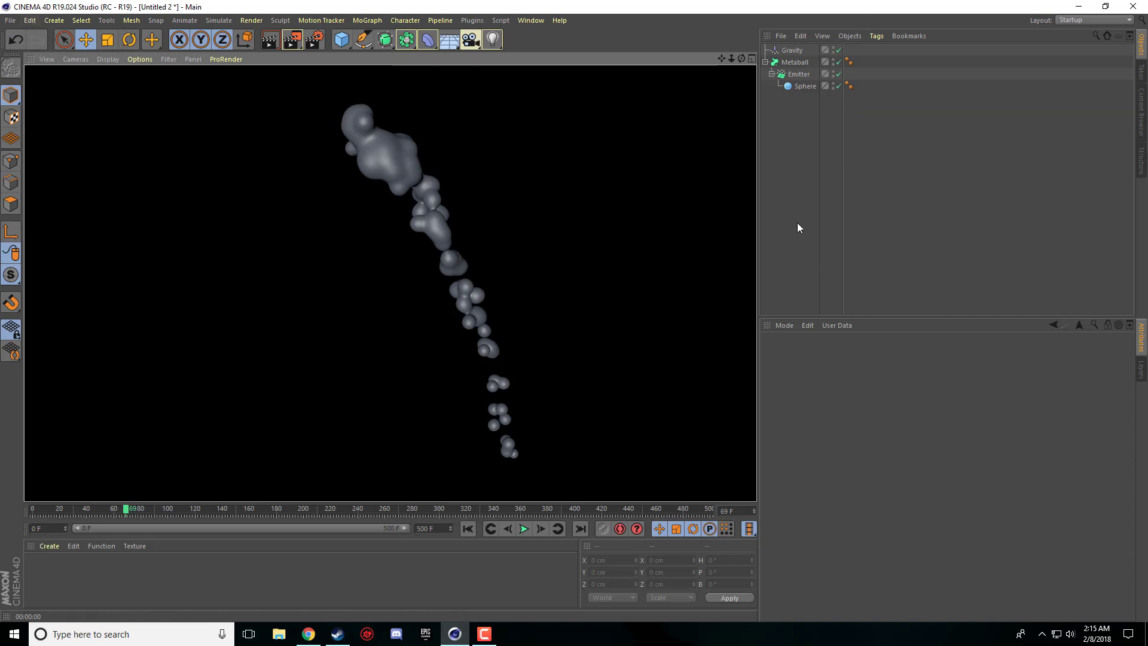
Step: Open the Content Browser at the top-level Presets library and reposition its window
click(528, 21)
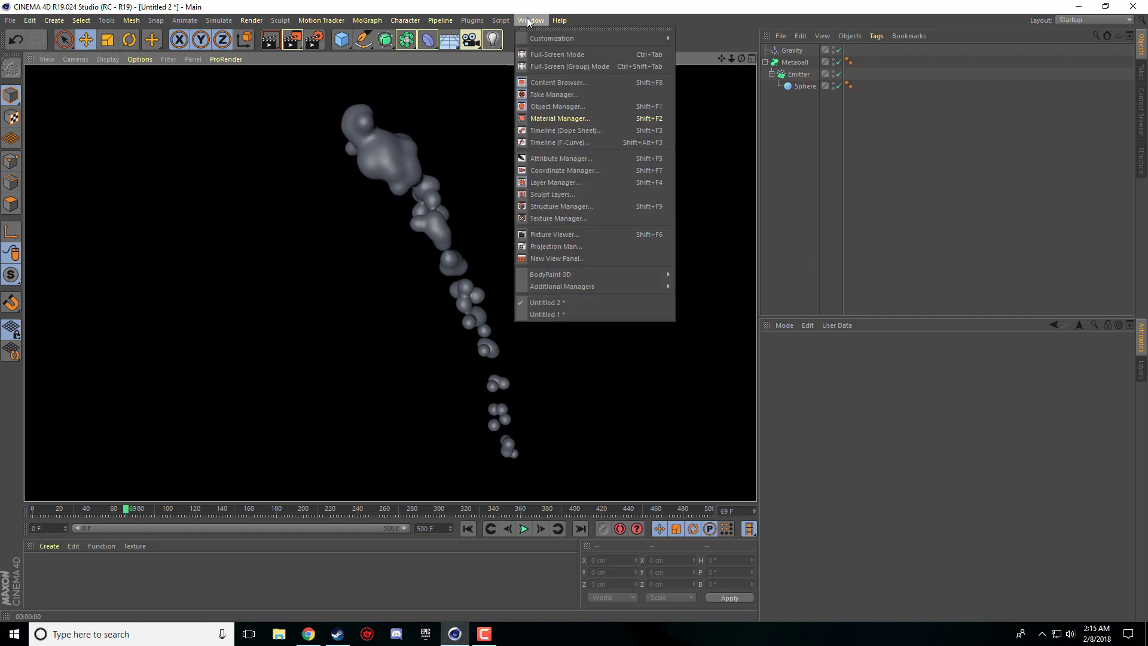
click(561, 81)
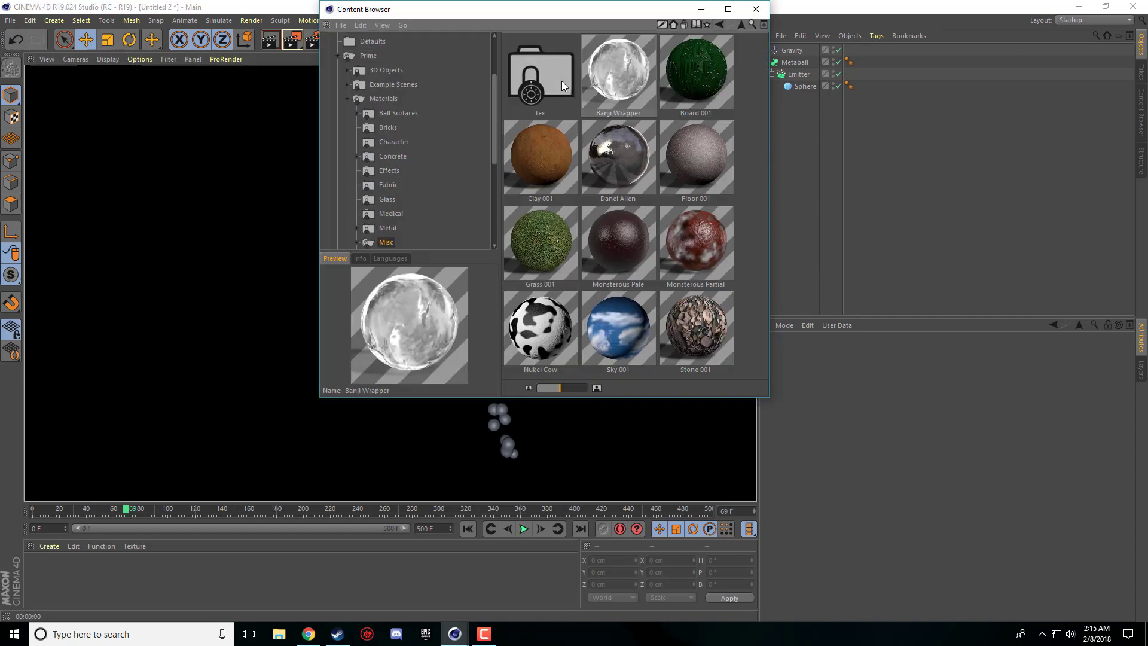
scroll(416, 178, down, 4)
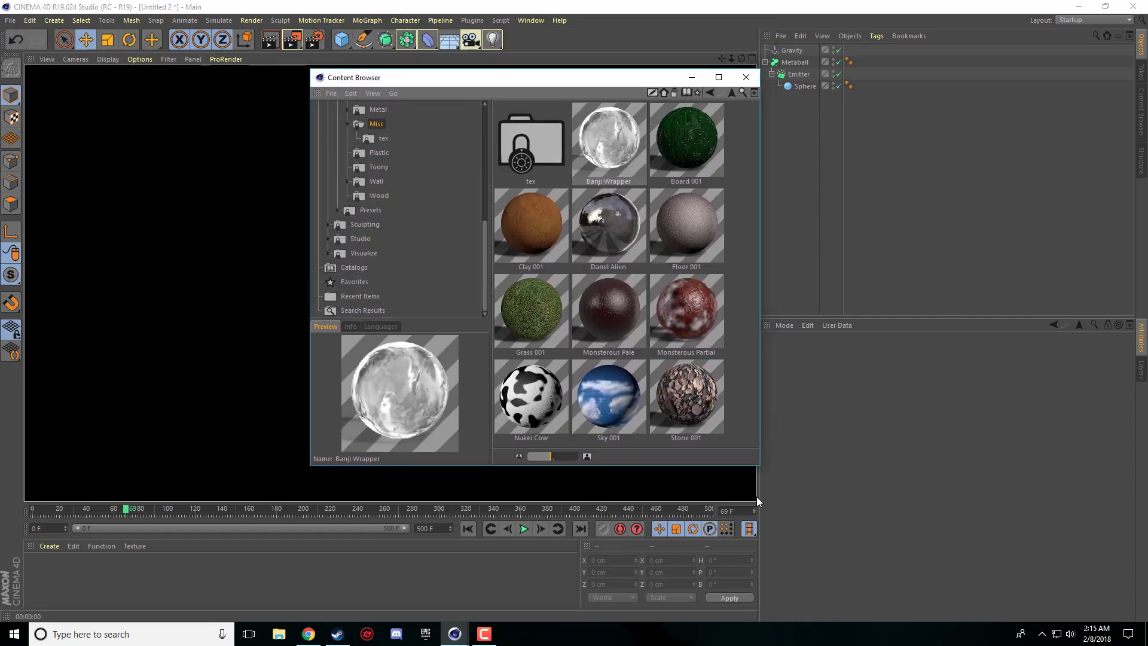
drag(760, 470, 969, 613)
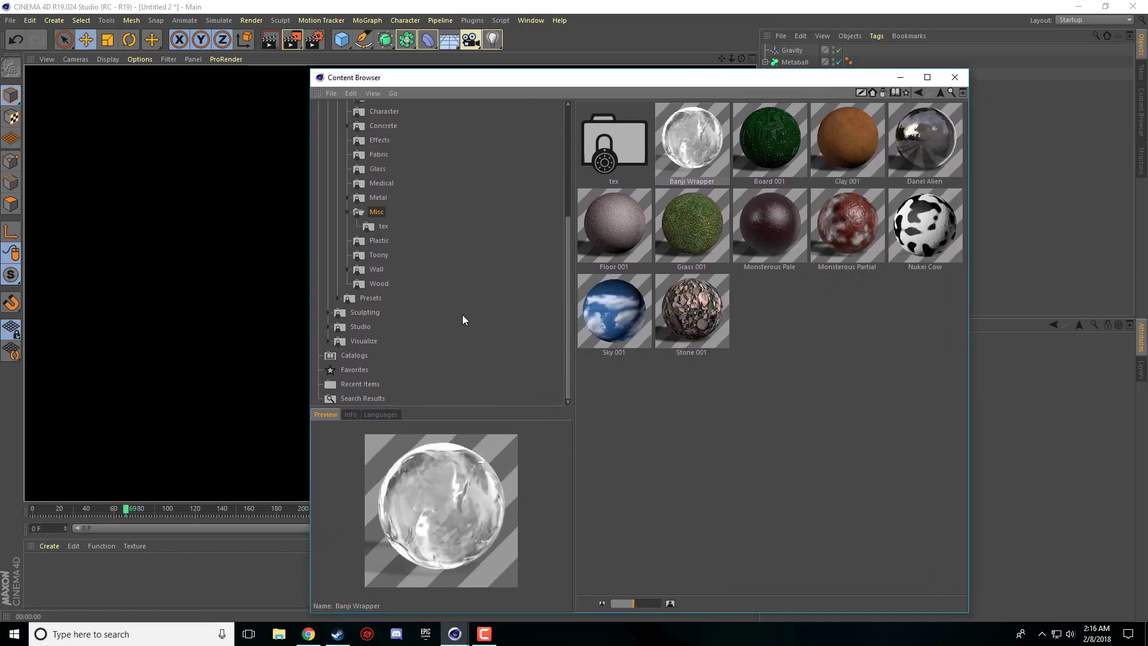
scroll(463, 281, up, 5)
click(350, 137)
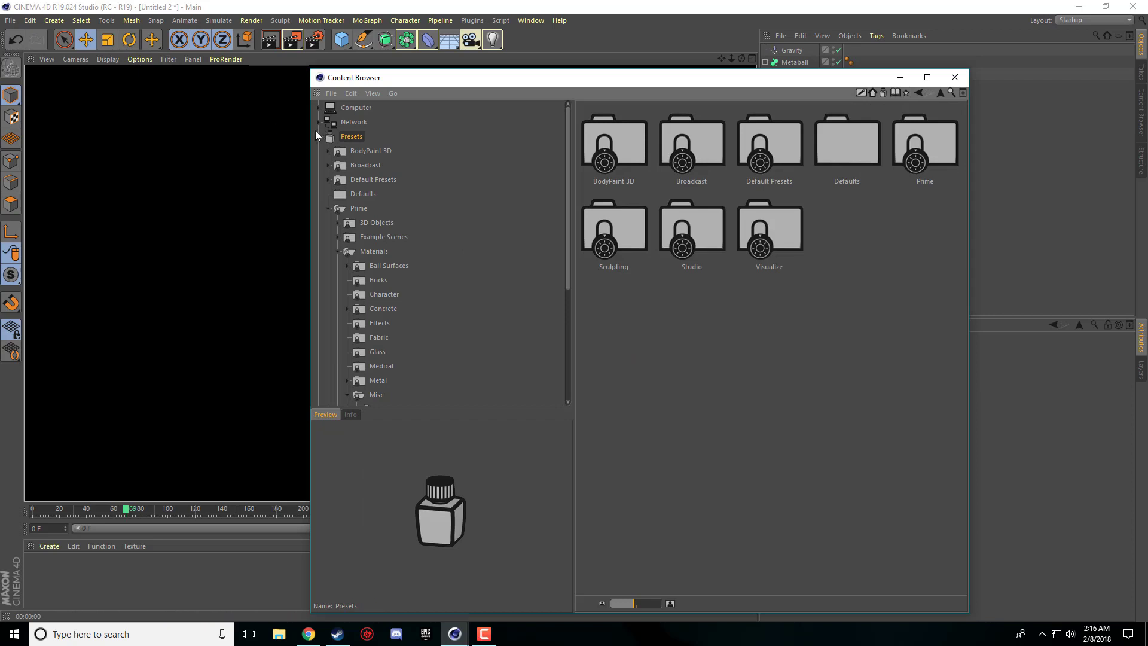
drag(424, 78, 332, 56)
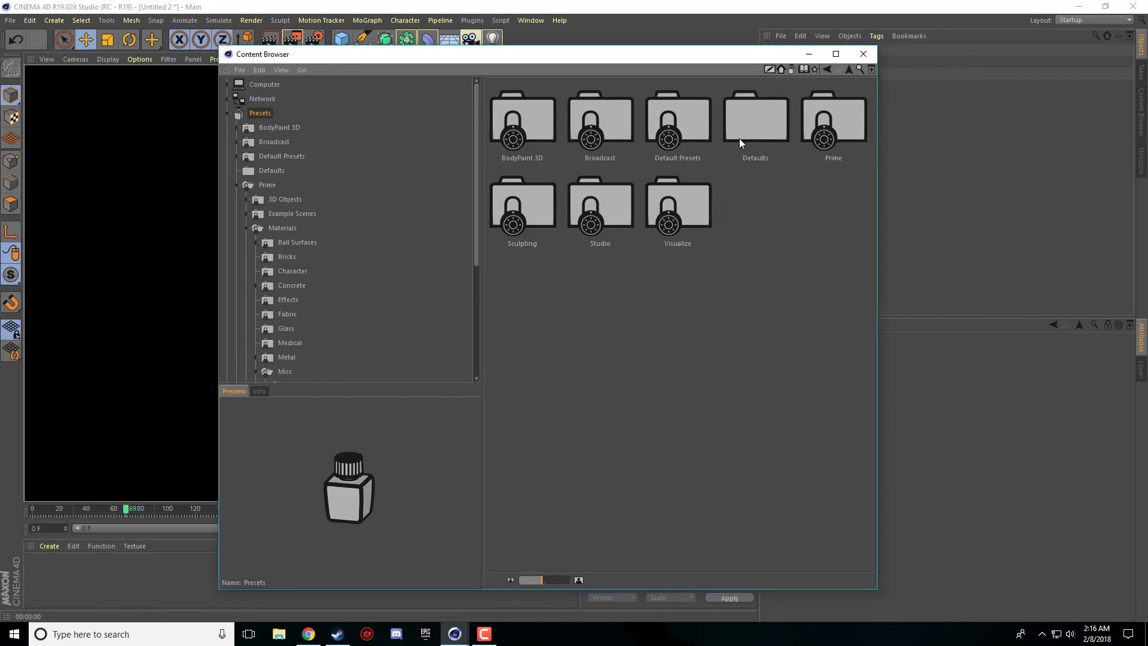
Step: Drag Banji Wrapper from Prime > Materials > Misc into the Material Manager, then close the browser
double_click(846, 122)
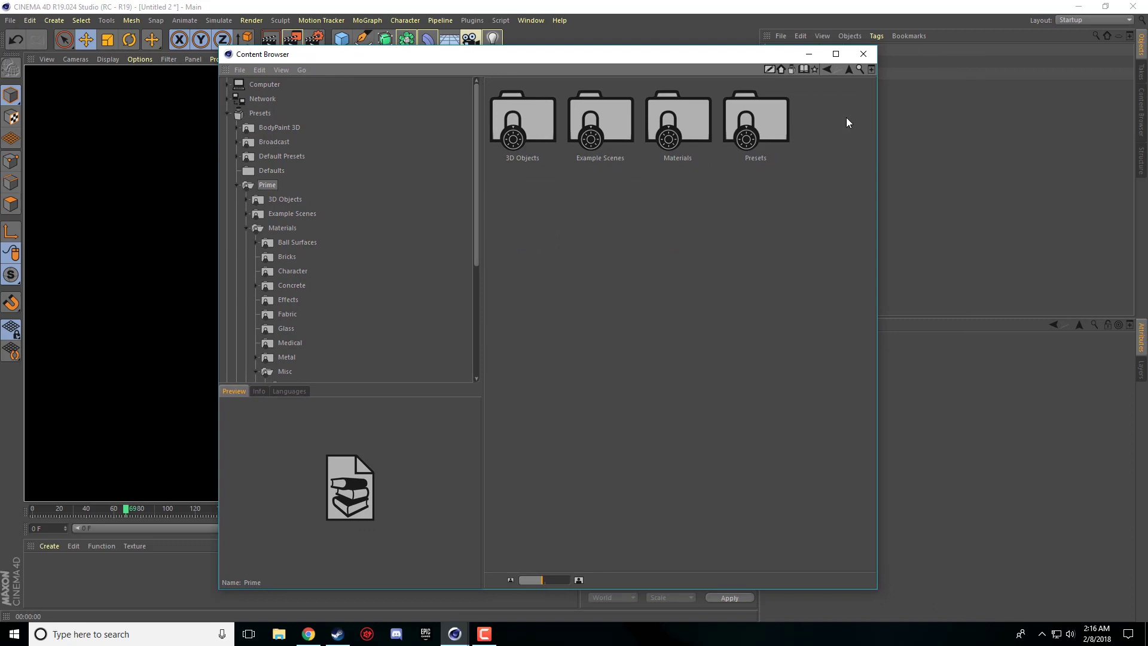
double_click(670, 132)
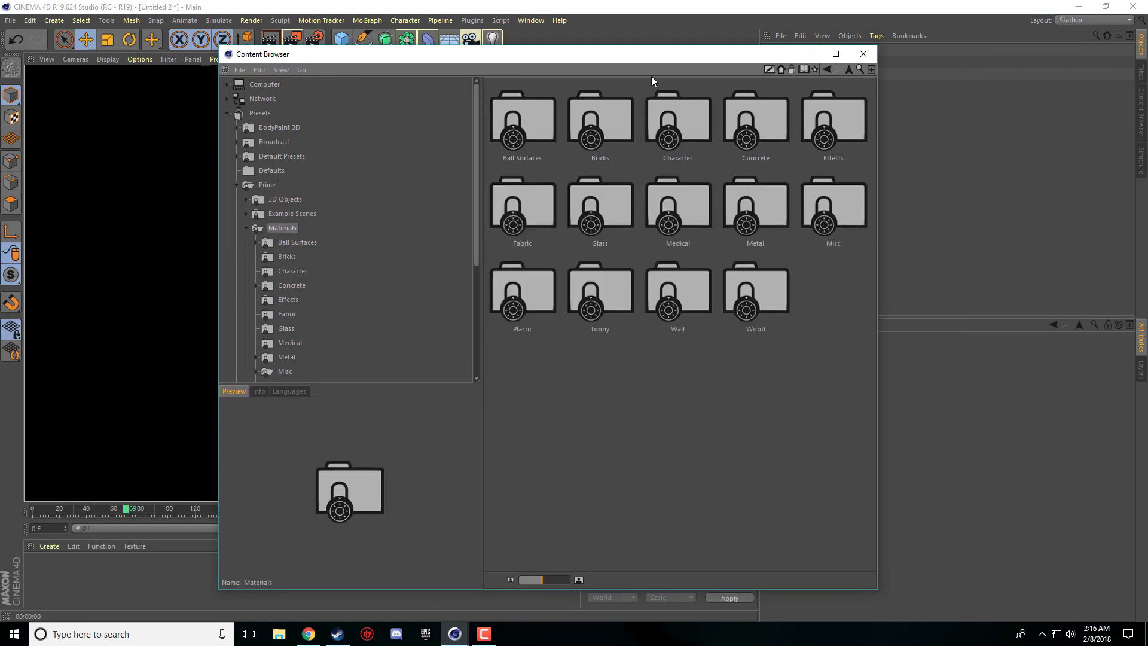
double_click(815, 203)
click(584, 122)
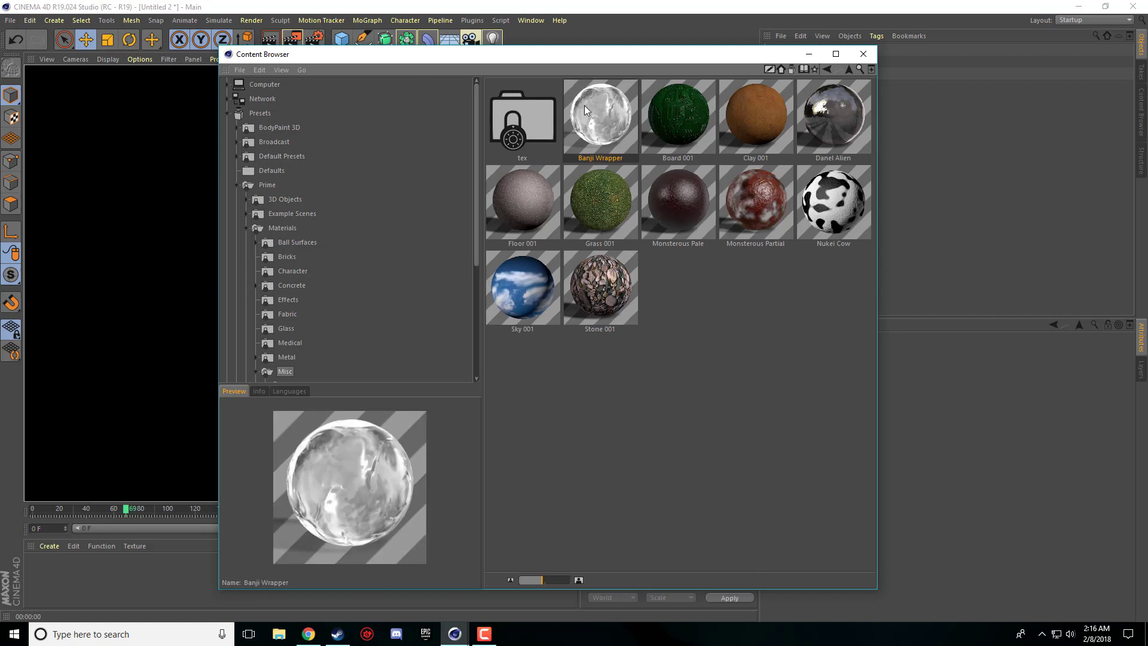
mouse_move(584, 105)
mouse_down()
mouse_move(119, 524)
mouse_move(118, 568)
mouse_up()
click(863, 54)
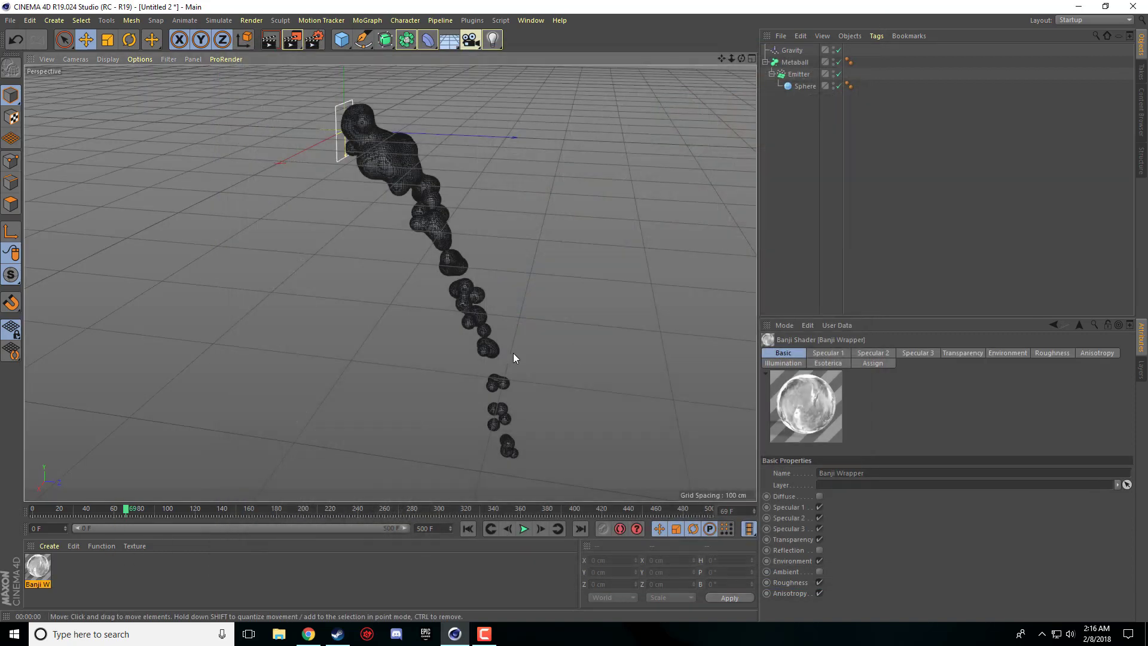
Step: Assign Banji Wrapper to the Metaball and render the glassy falling trail
drag(45, 576, 803, 63)
click(271, 40)
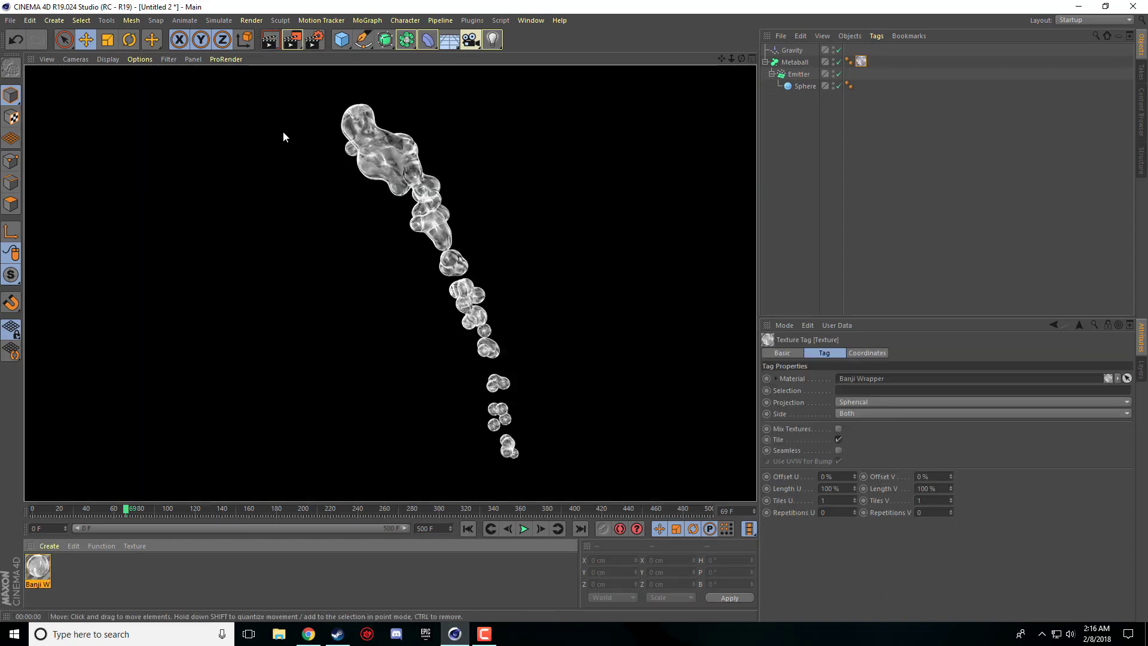
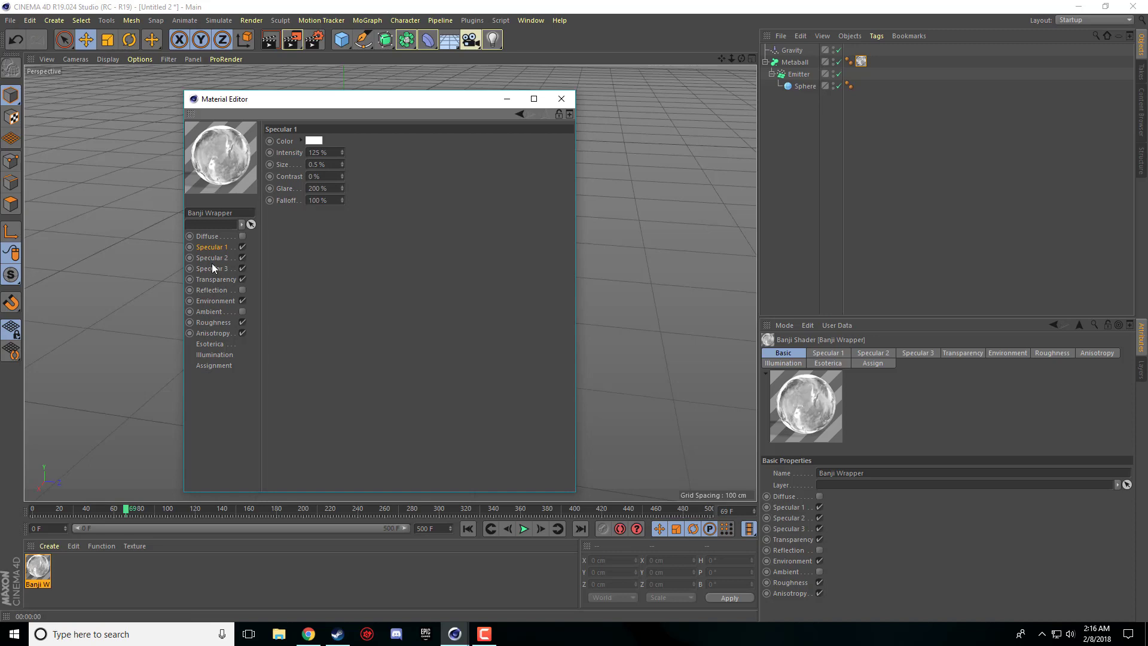
Step: Set Banji Wrapper's Specular 1 colour to a pale cyan, hue around 189°
click(308, 140)
click(267, 121)
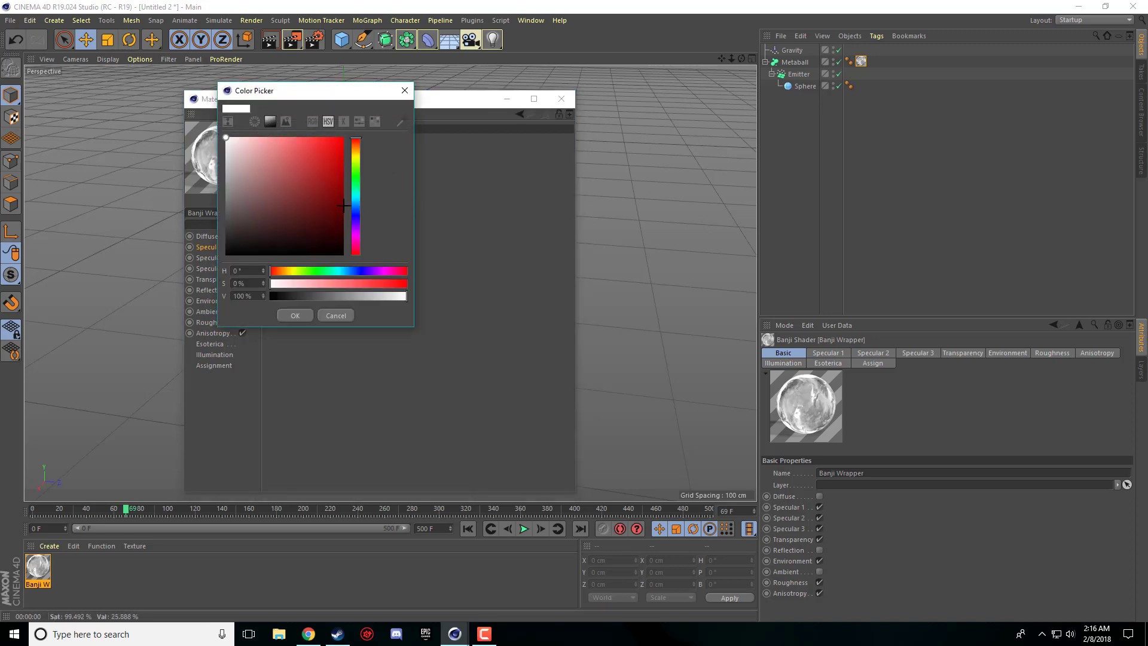
click(357, 192)
drag(357, 193, 357, 198)
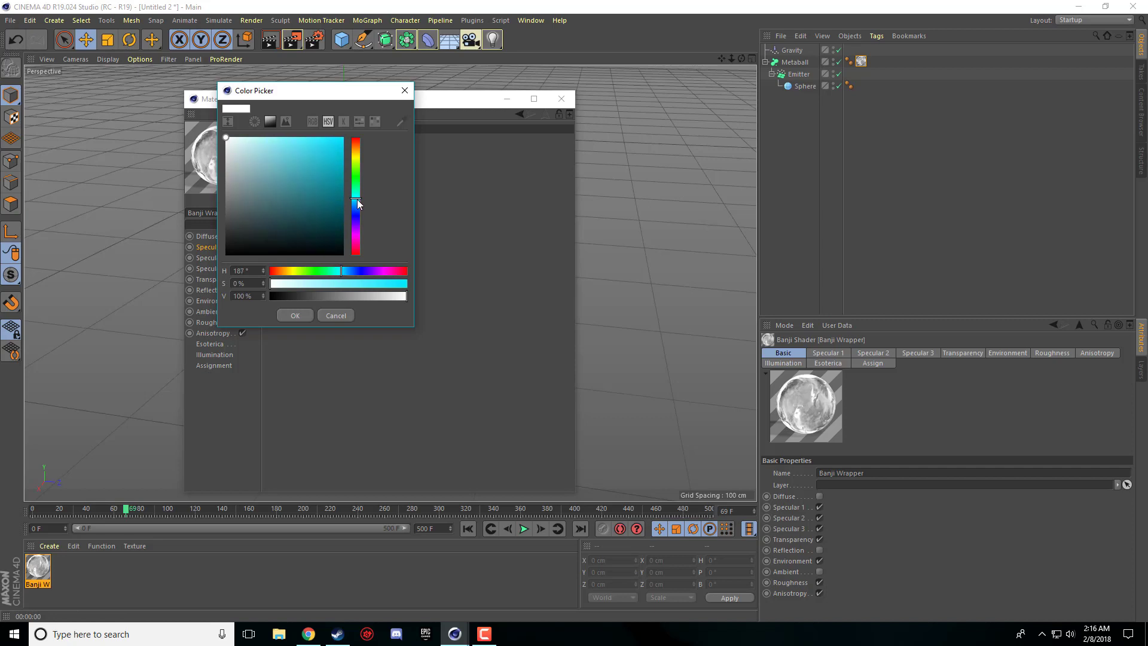
click(248, 138)
click(295, 315)
Step: Set Specular 2 colour to pale cyan, hue about 195° and 23% saturation
click(212, 257)
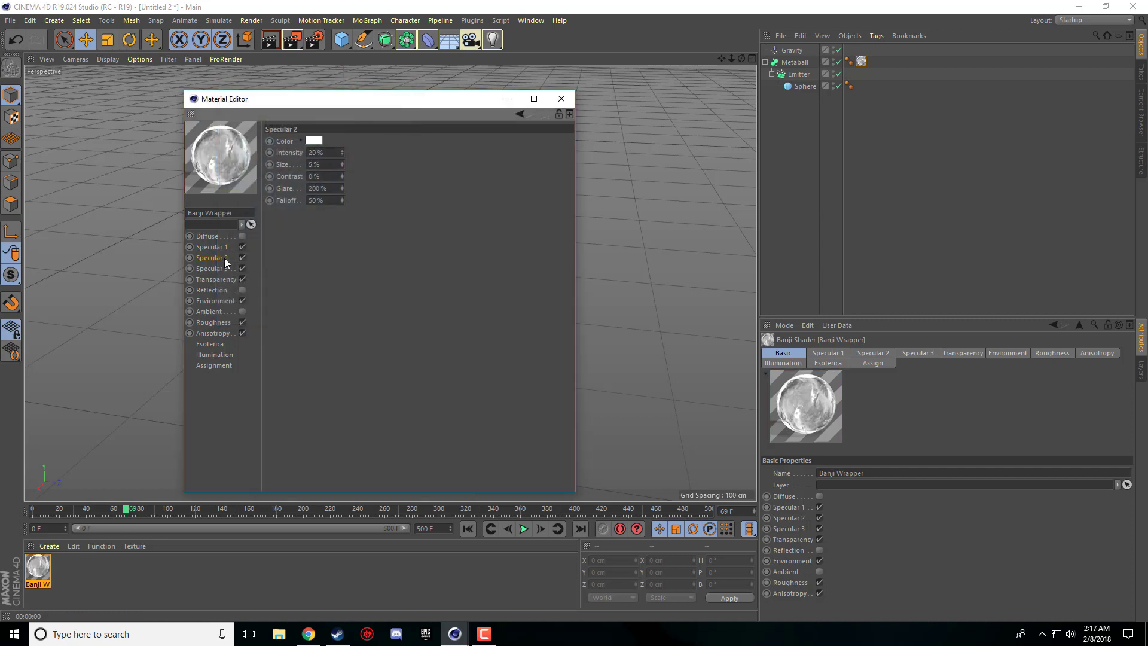
click(317, 141)
click(273, 121)
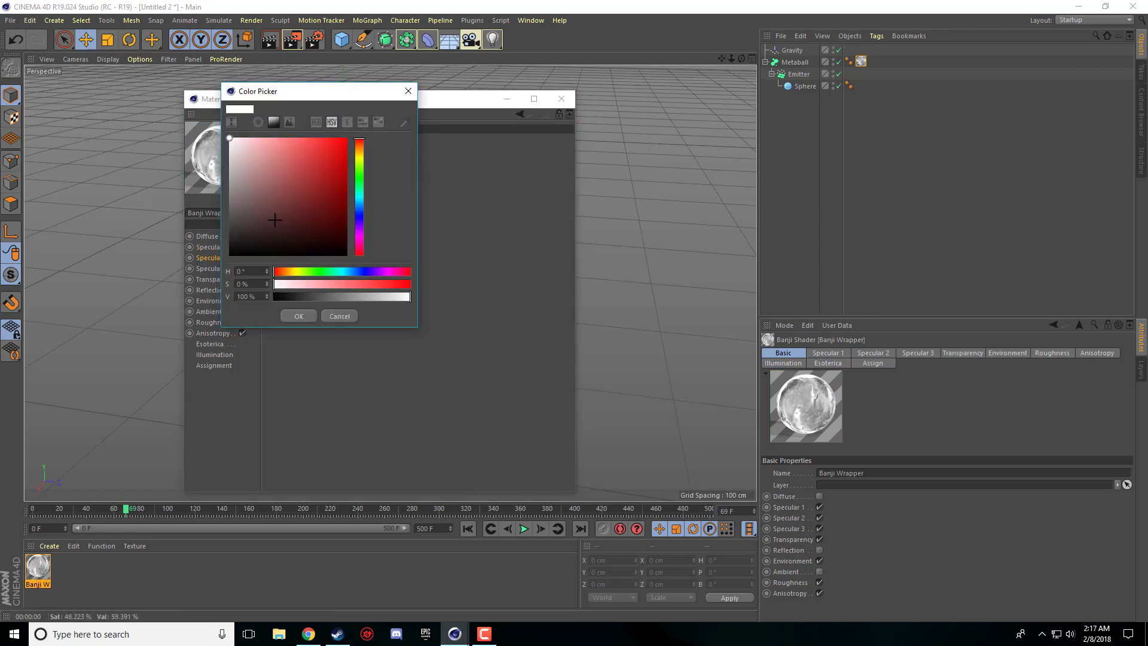
drag(359, 191, 359, 202)
click(257, 138)
click(293, 315)
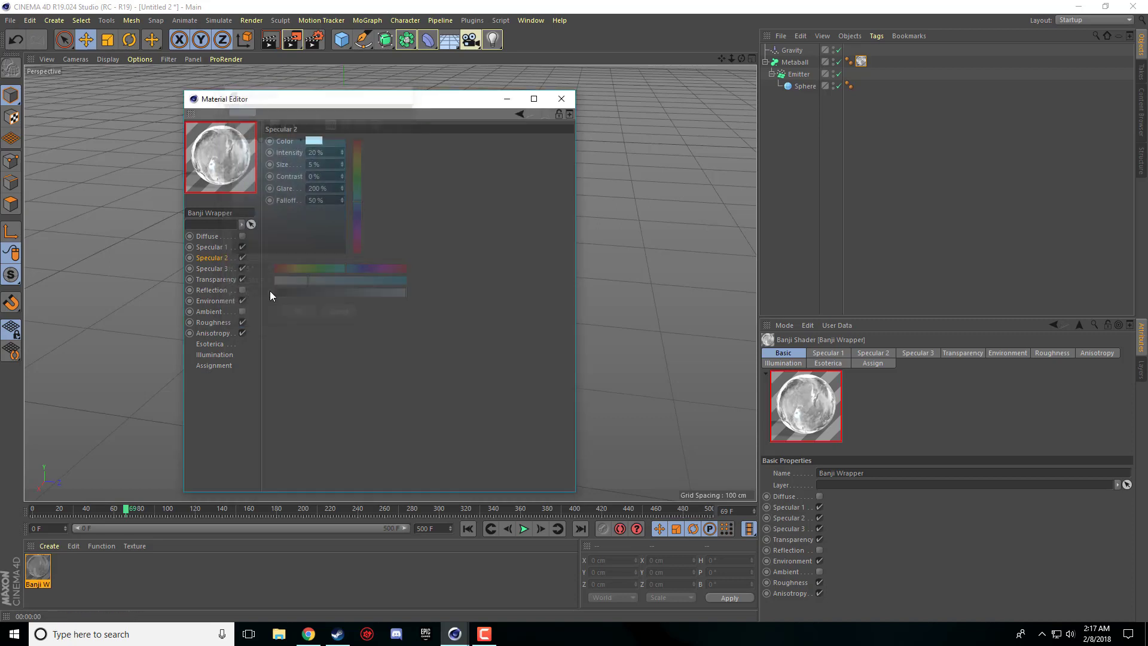
Step: Set Specular 3 colour to a light cyan at about 189° hue
click(229, 268)
click(314, 142)
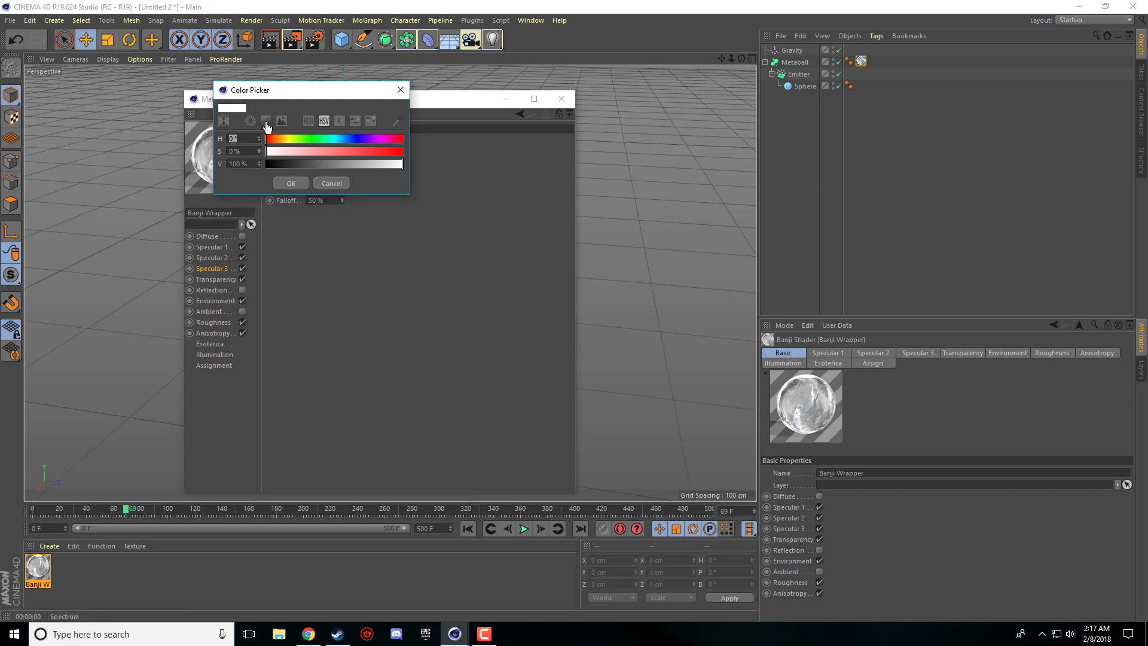
click(266, 121)
click(339, 138)
click(257, 137)
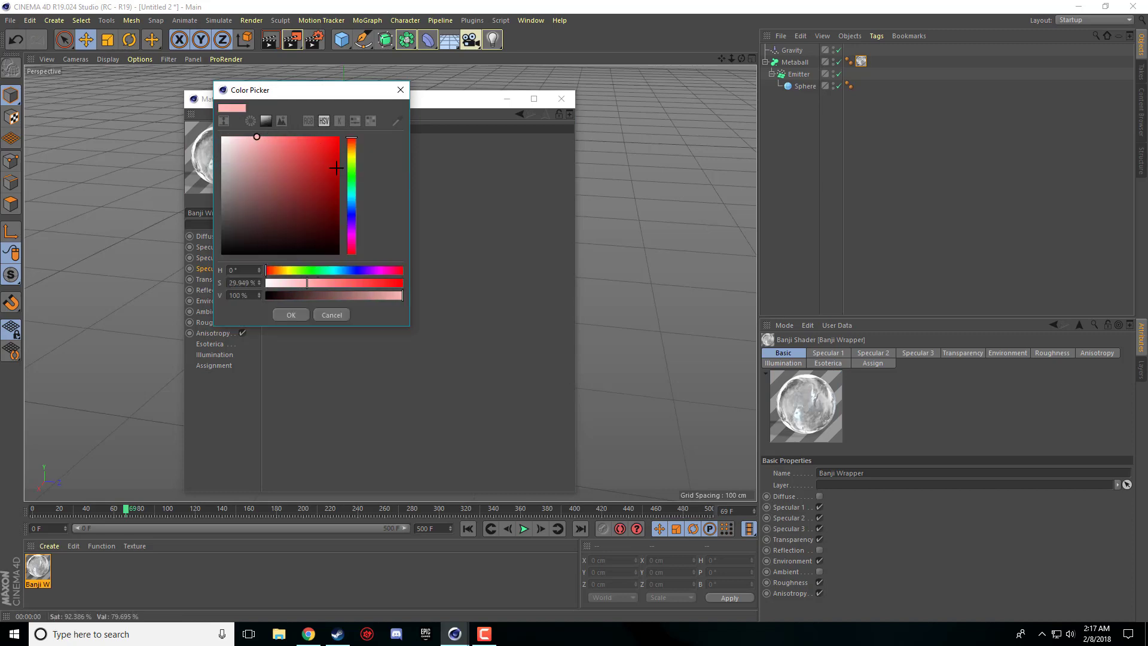
mouse_move(352, 200)
mouse_down()
mouse_move(352, 181)
mouse_move(353, 205)
mouse_up()
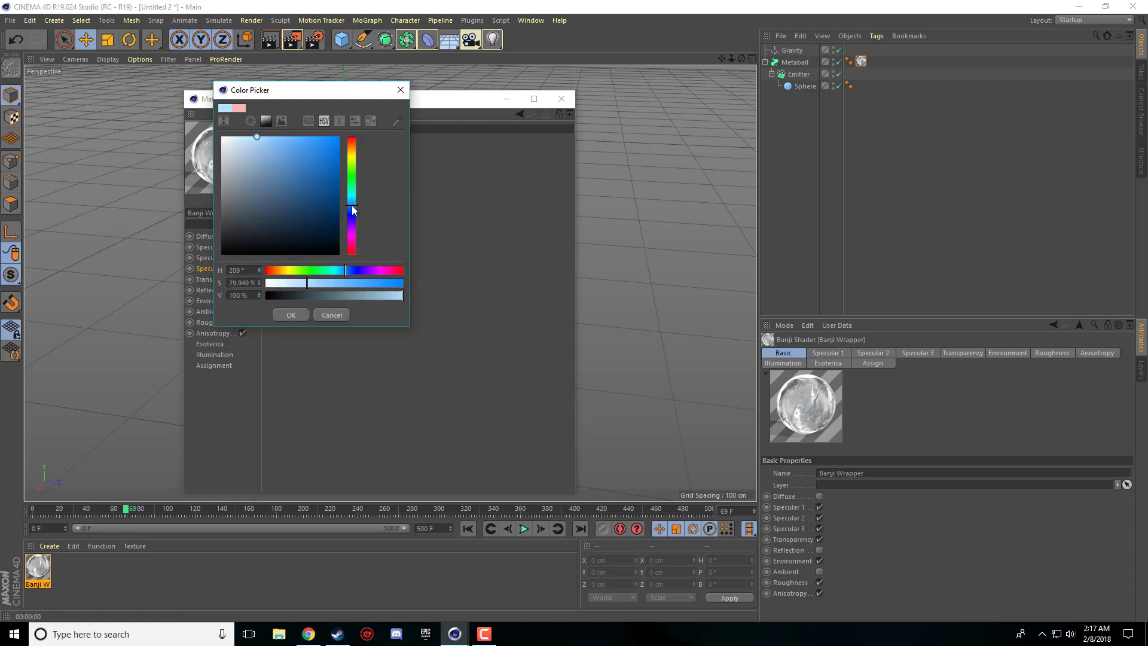
drag(256, 144, 247, 136)
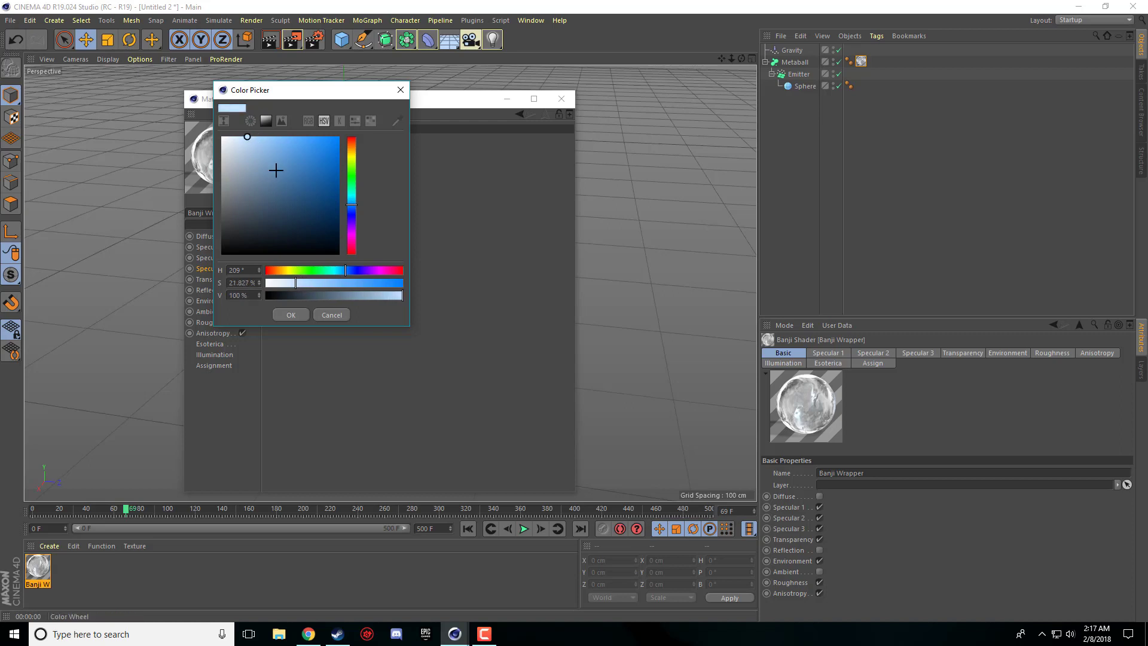
click(352, 198)
click(292, 315)
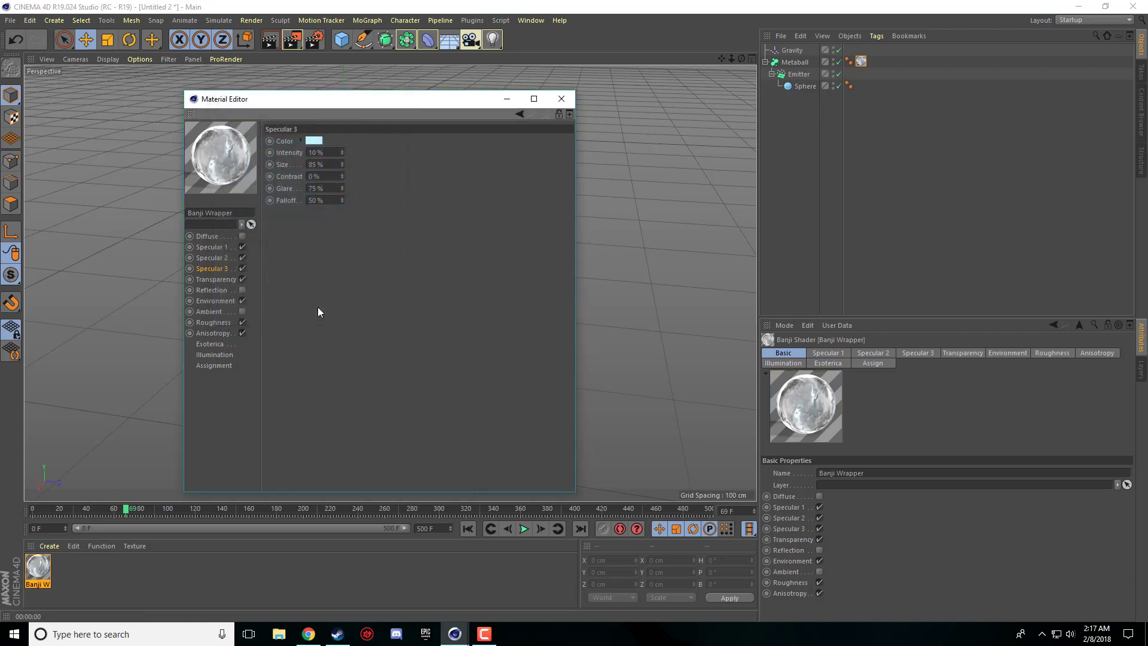
Step: Review the Transparency, Reflection and Environment pages, close the editor, and render the viewport
click(217, 280)
click(215, 291)
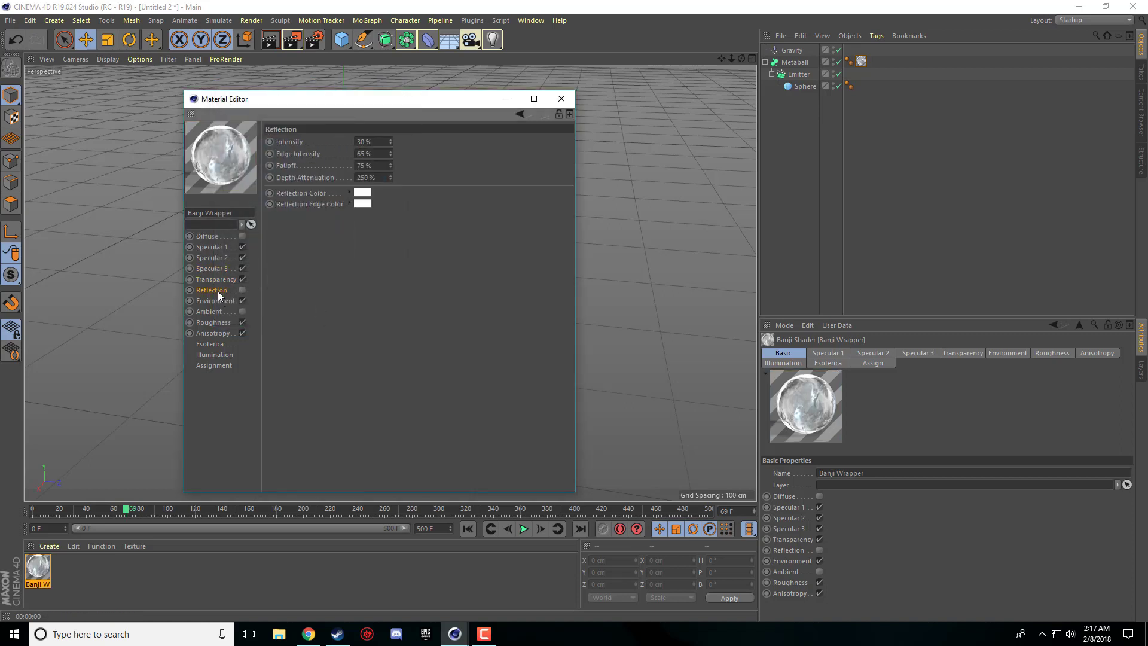
click(218, 303)
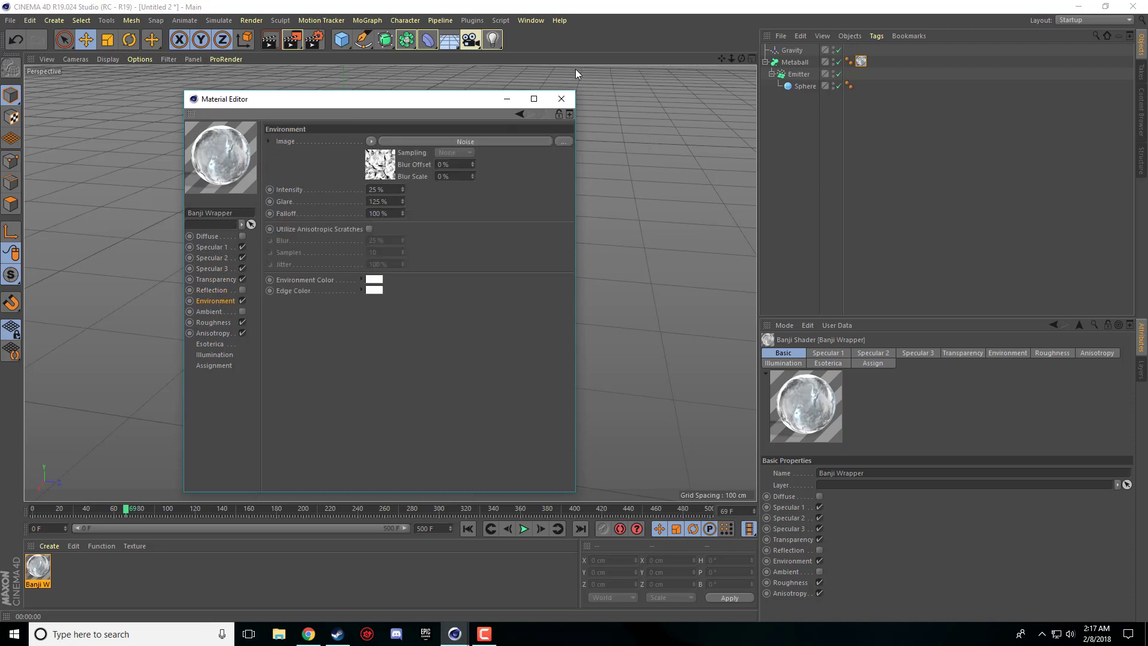
click(564, 99)
key(ctrl+r)
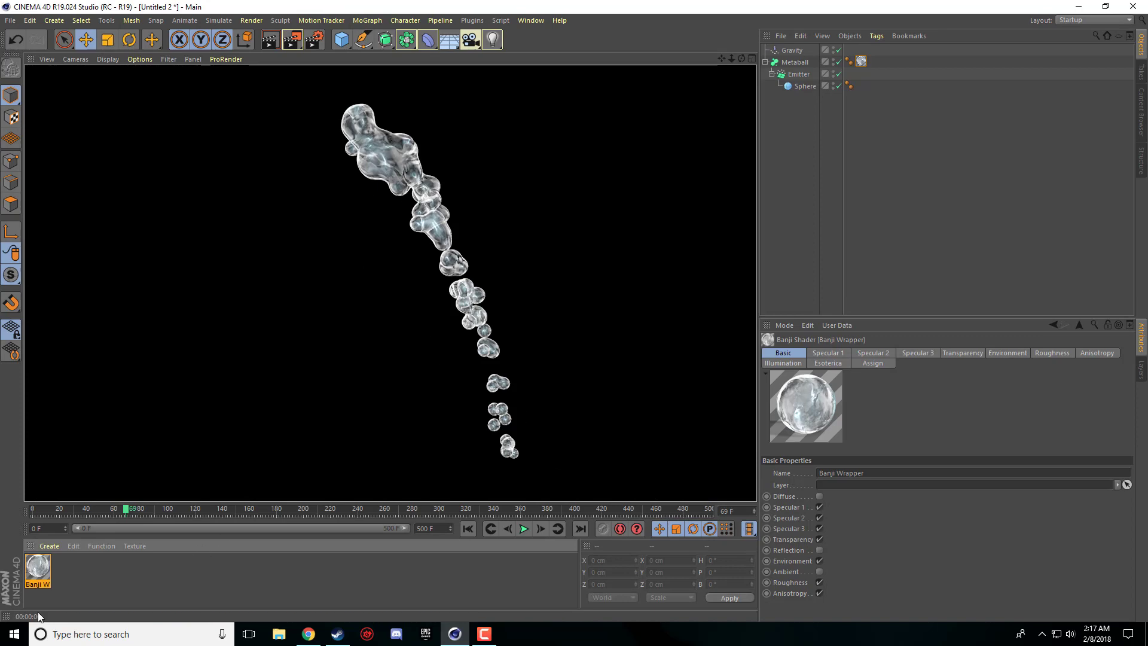
Step: Reopen the Banji Wrapper material and set its Environment Color to pale cyan
double_click(38, 569)
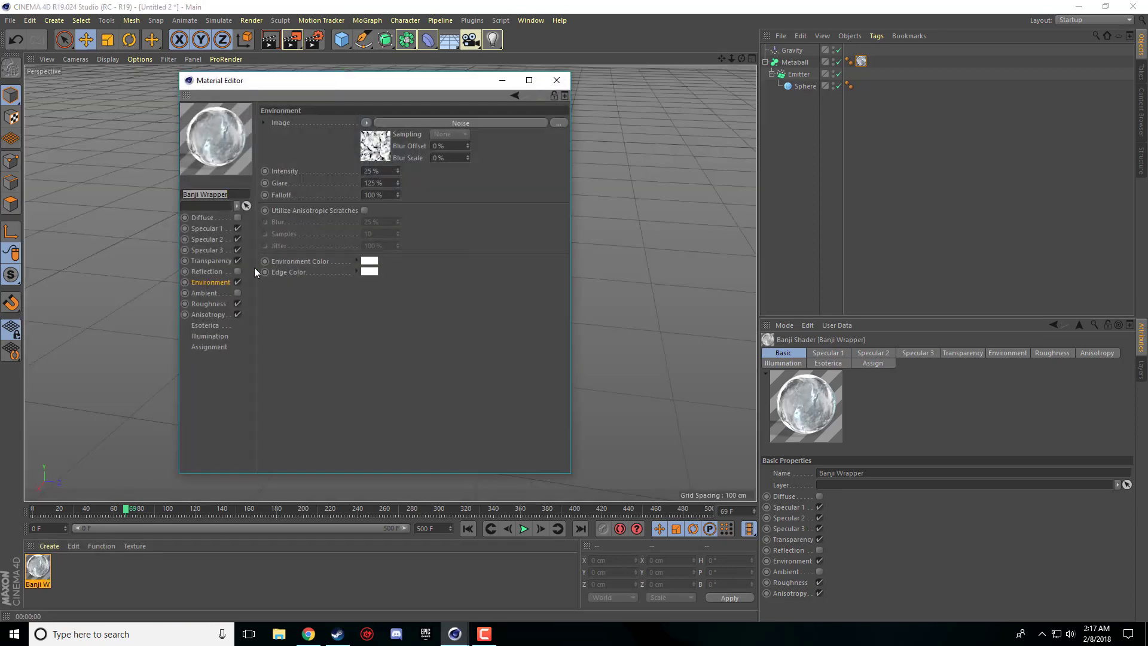
click(369, 260)
click(318, 242)
drag(403, 321, 405, 318)
click(303, 258)
click(338, 434)
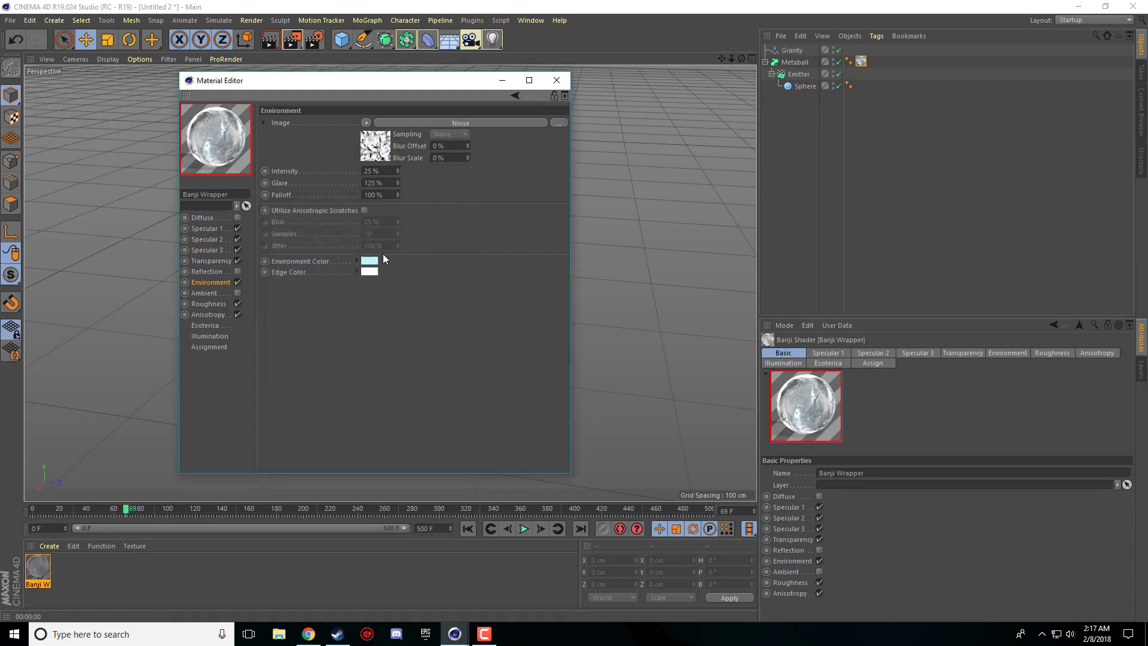
Step: Set the Edge Color to pale cyan around 187°, close the editor, and render the viewport
click(371, 272)
click(339, 250)
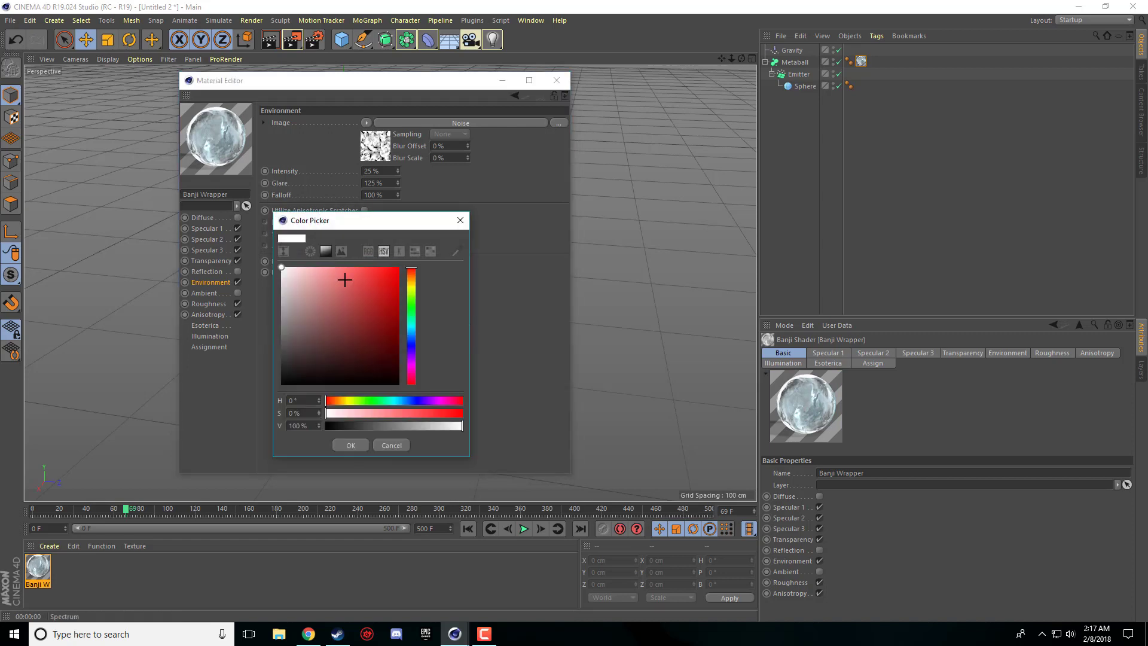
drag(414, 337, 413, 329)
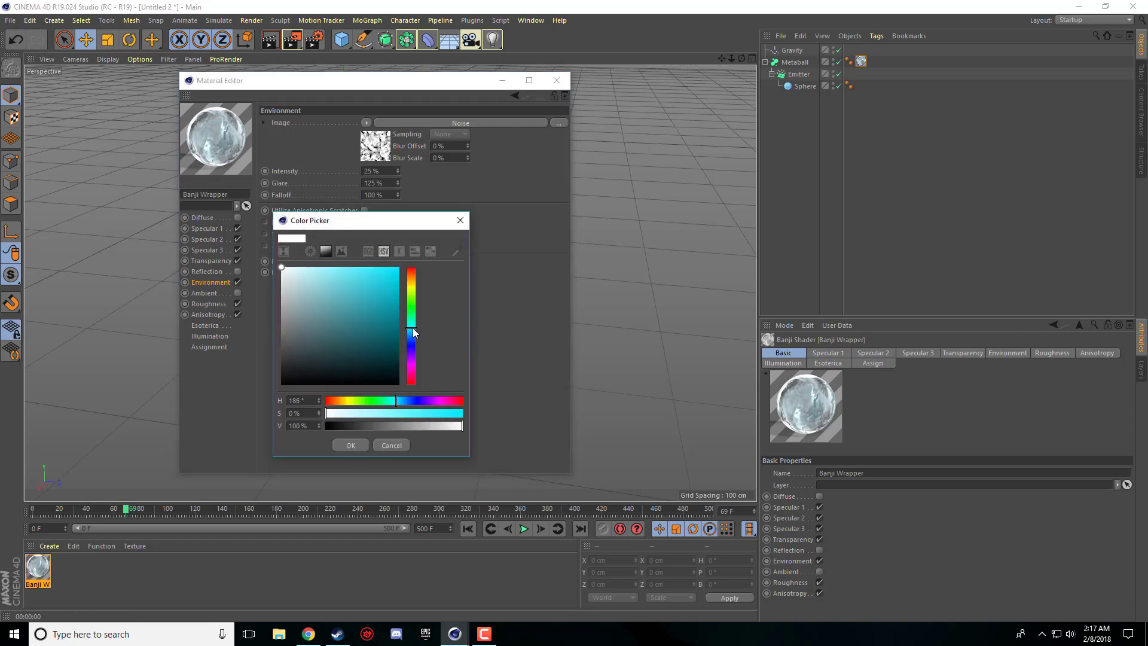
click(314, 267)
click(350, 445)
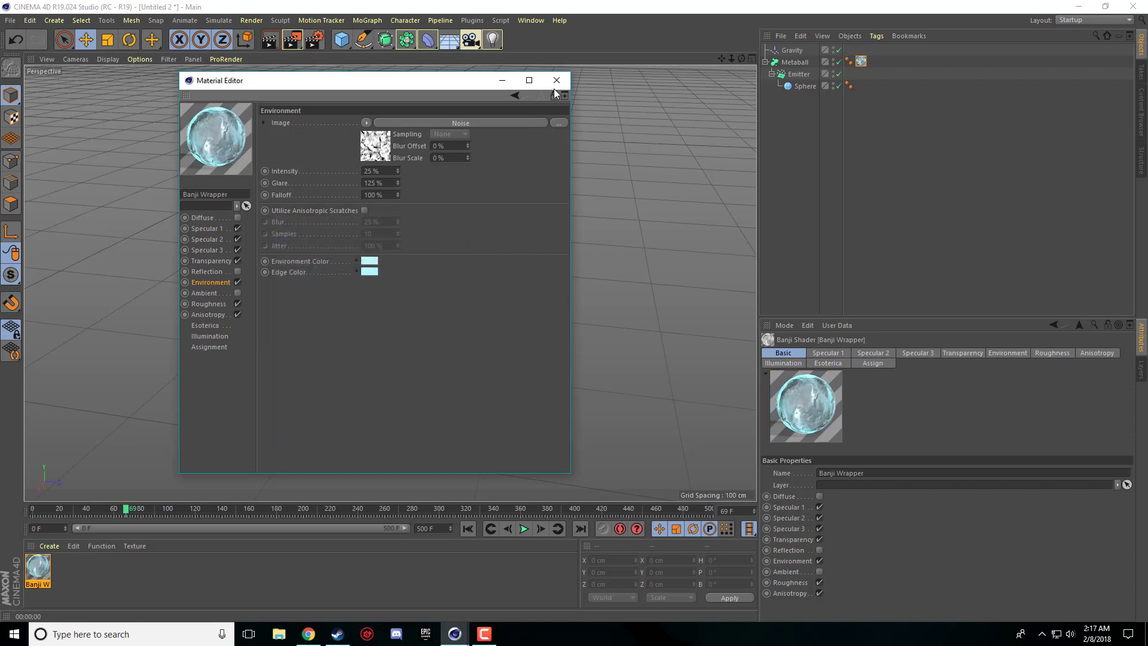
click(556, 80)
click(270, 39)
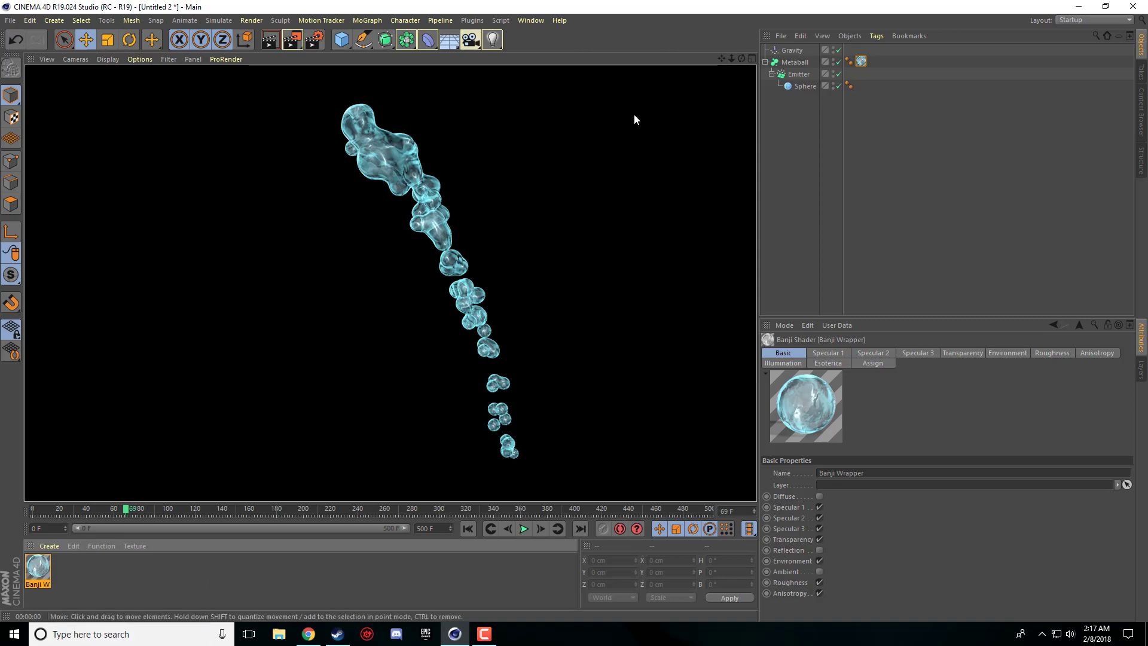
Step: Play the particle simulation, stop at frame 82, and render that frame in the viewport
mouse_move(721, 58)
mouse_down()
mouse_move(625, 59)
mouse_move(692, 72)
mouse_move(688, 31)
mouse_up()
scroll(597, 273, down, 1)
scroll(702, 107, up, 1)
scroll(473, 239, down, 1)
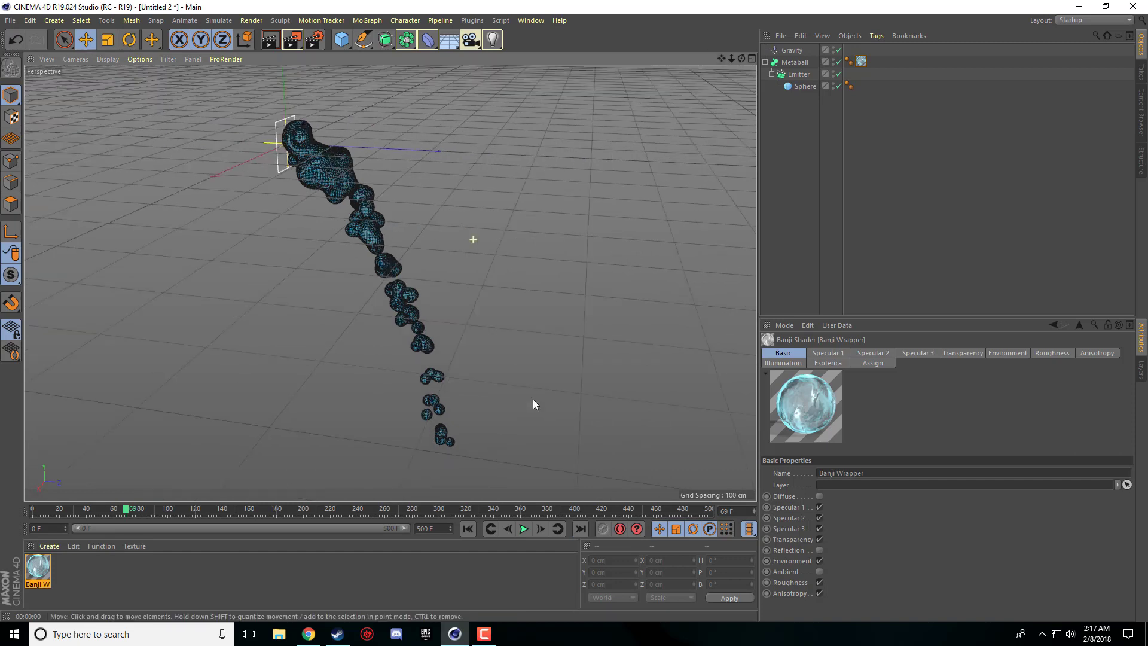
click(524, 528)
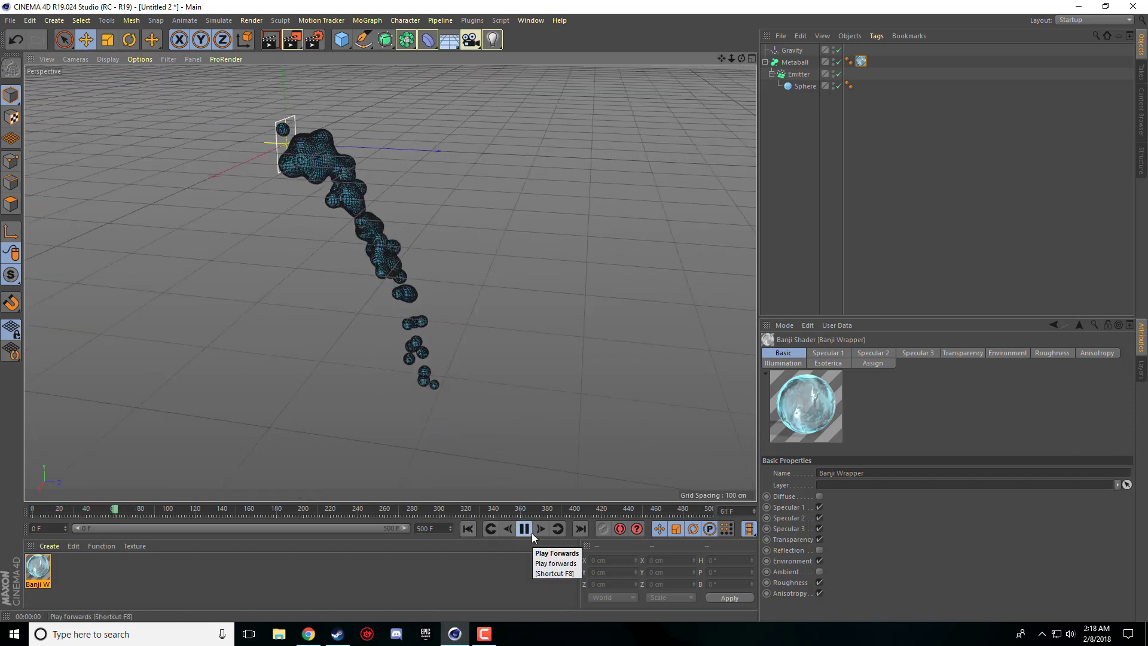
click(276, 40)
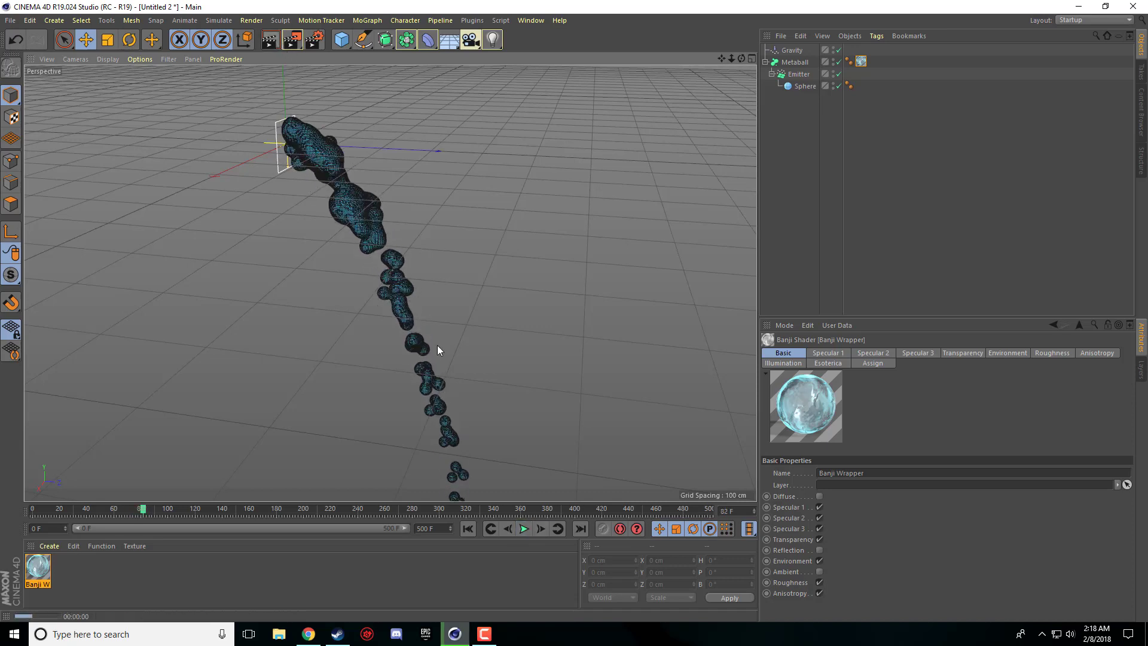
key(ctrl+r)
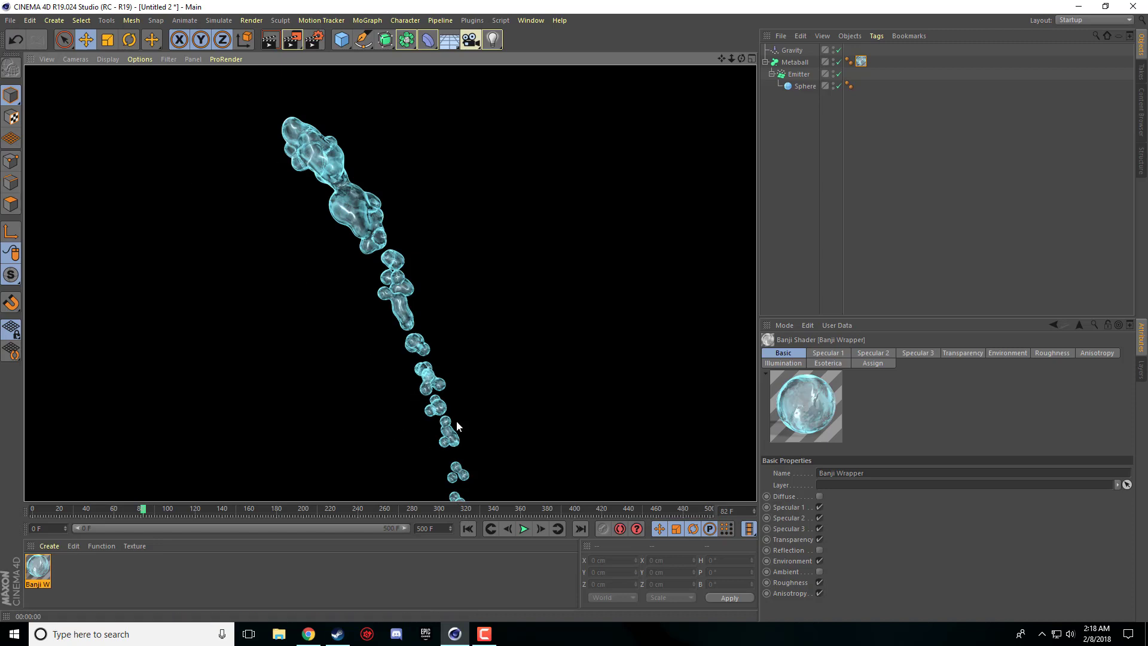
click(804, 85)
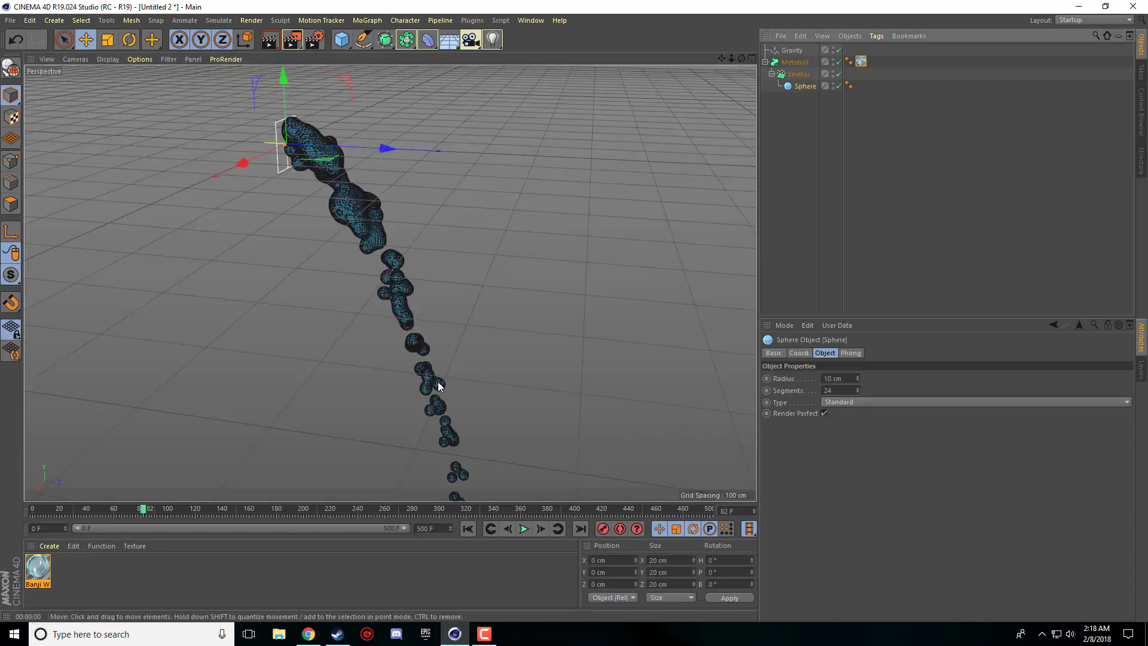
click(801, 76)
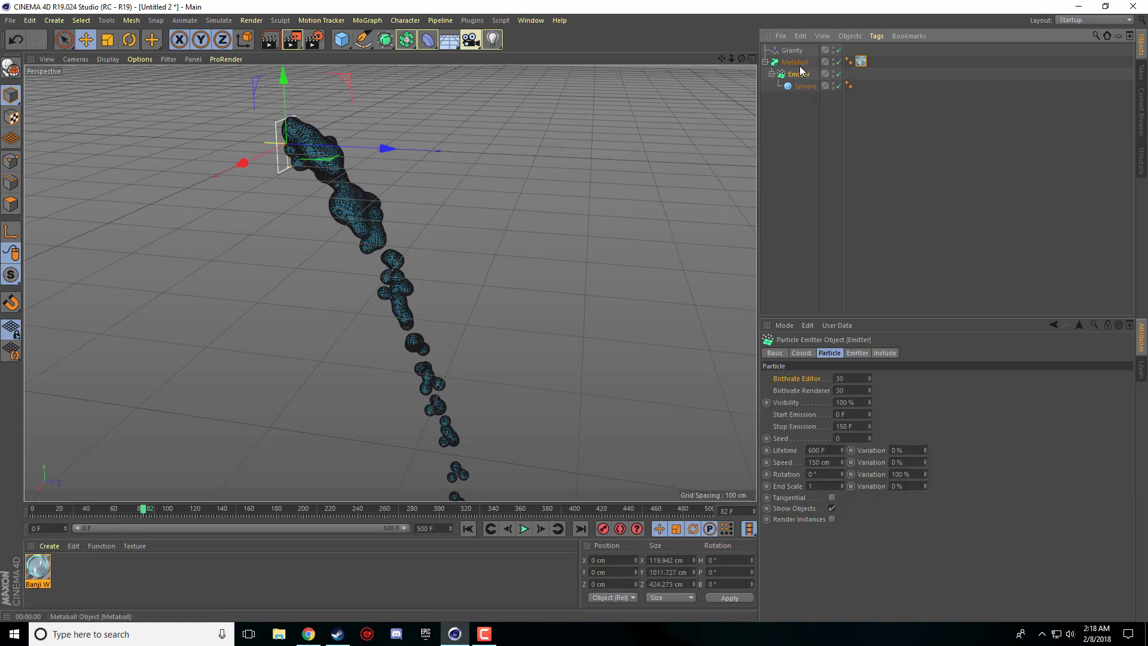
click(796, 63)
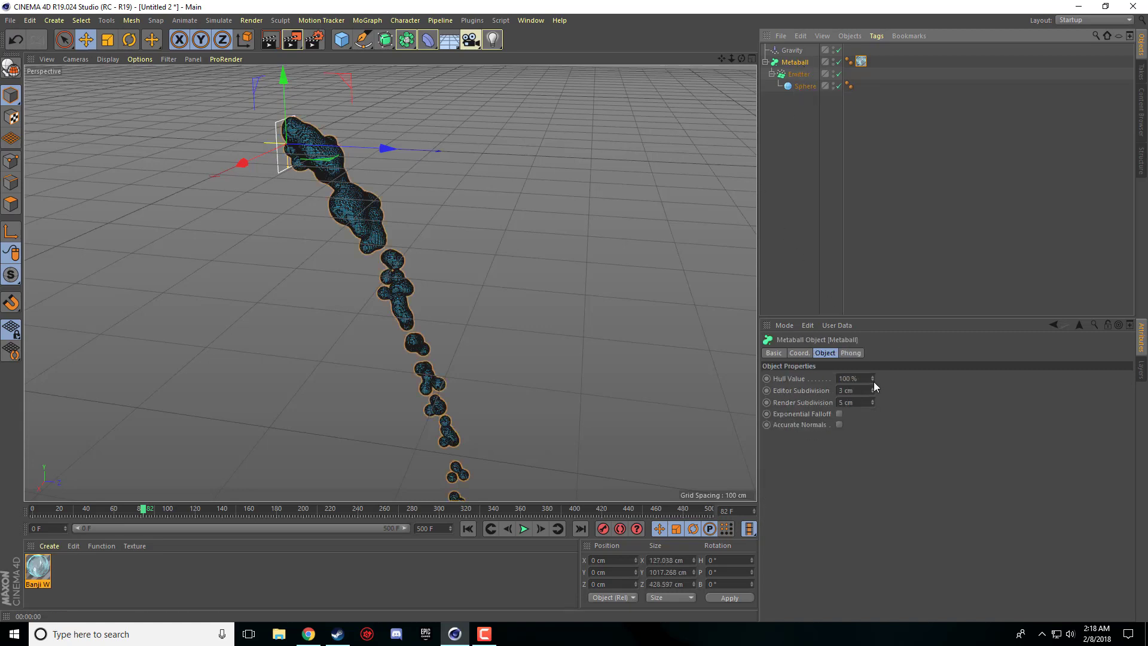
alt+drag(503, 370, 585, 190)
drag(721, 61, 651, 89)
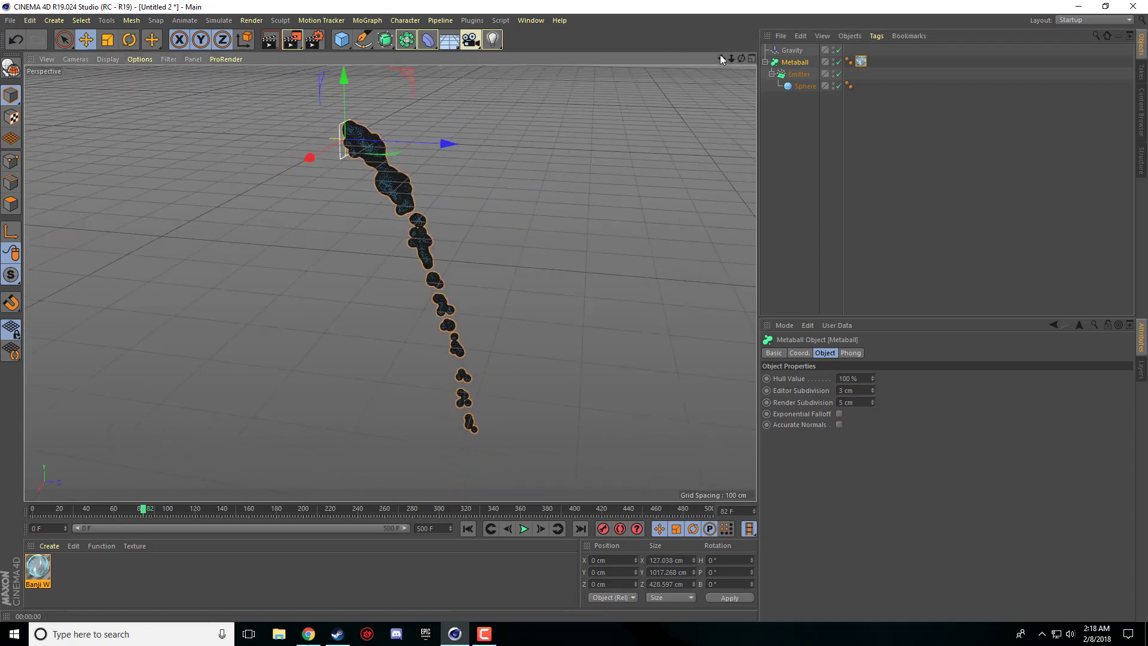
mouse_move(721, 59)
mouse_down()
mouse_move(393, 282)
mouse_move(391, 264)
mouse_up()
scroll(529, 189, up, 3)
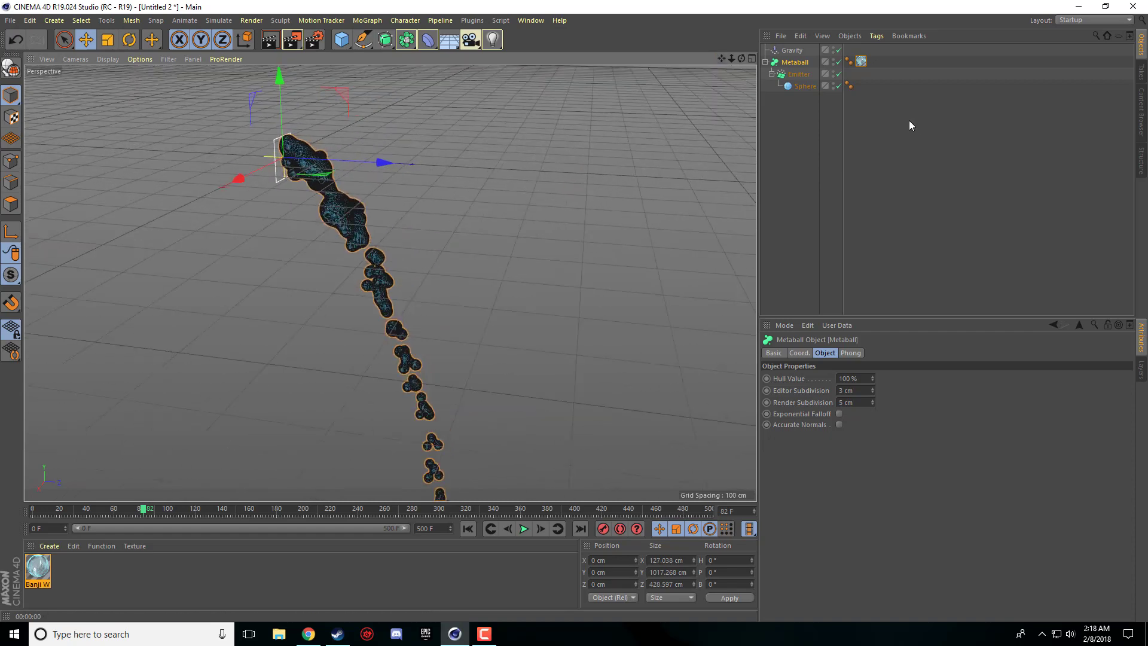
click(799, 73)
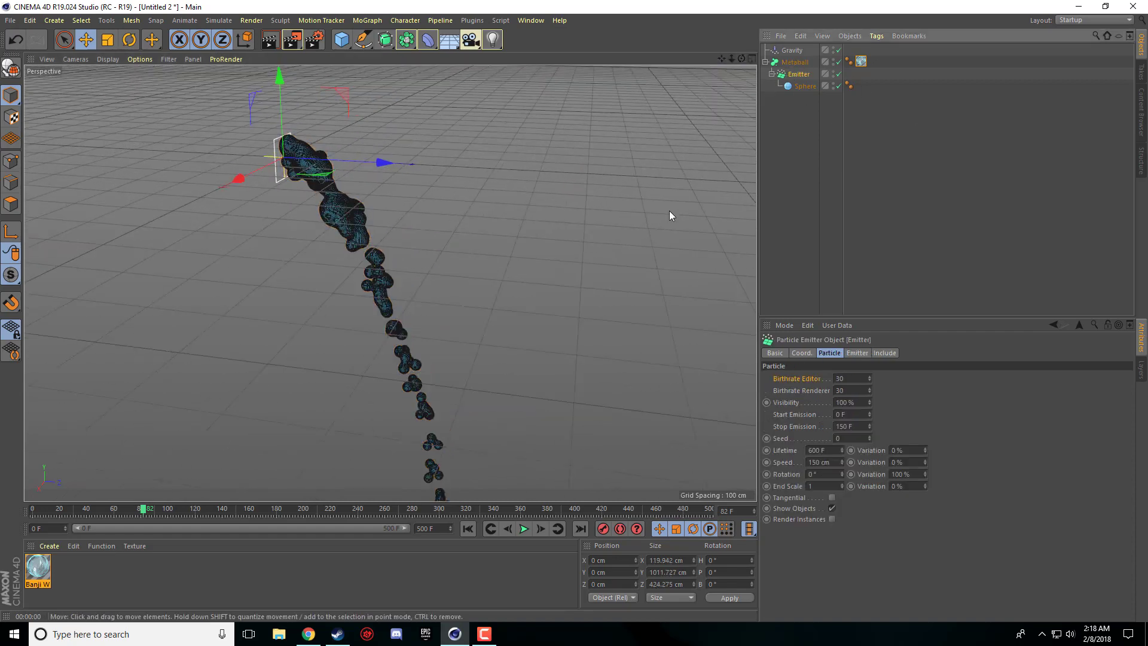
click(345, 47)
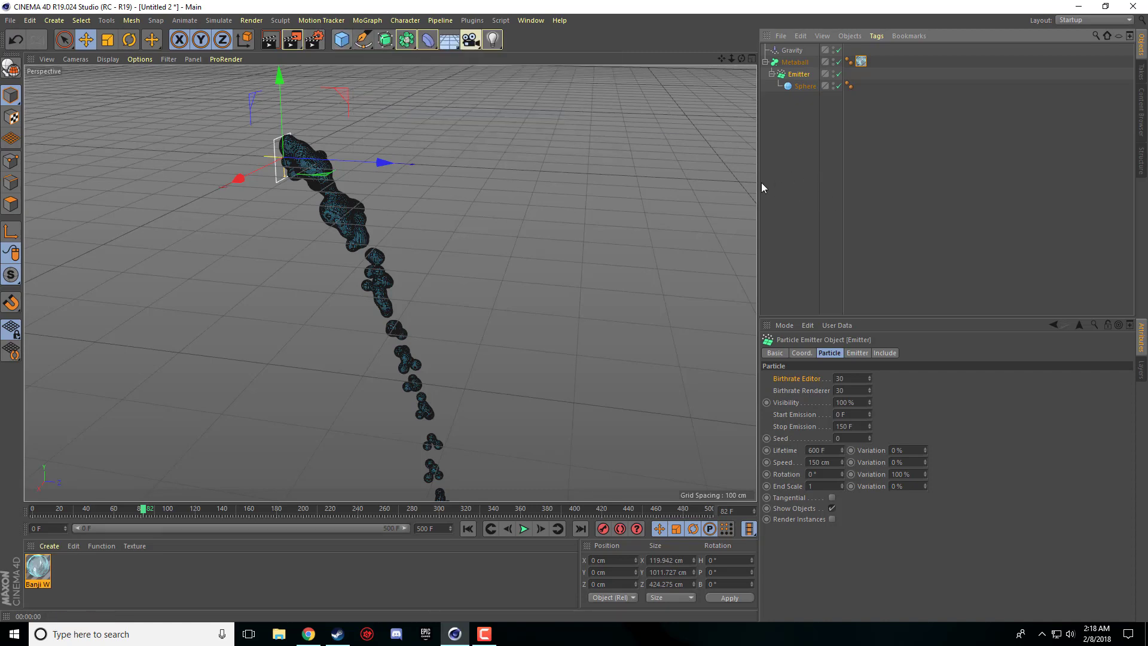
click(270, 39)
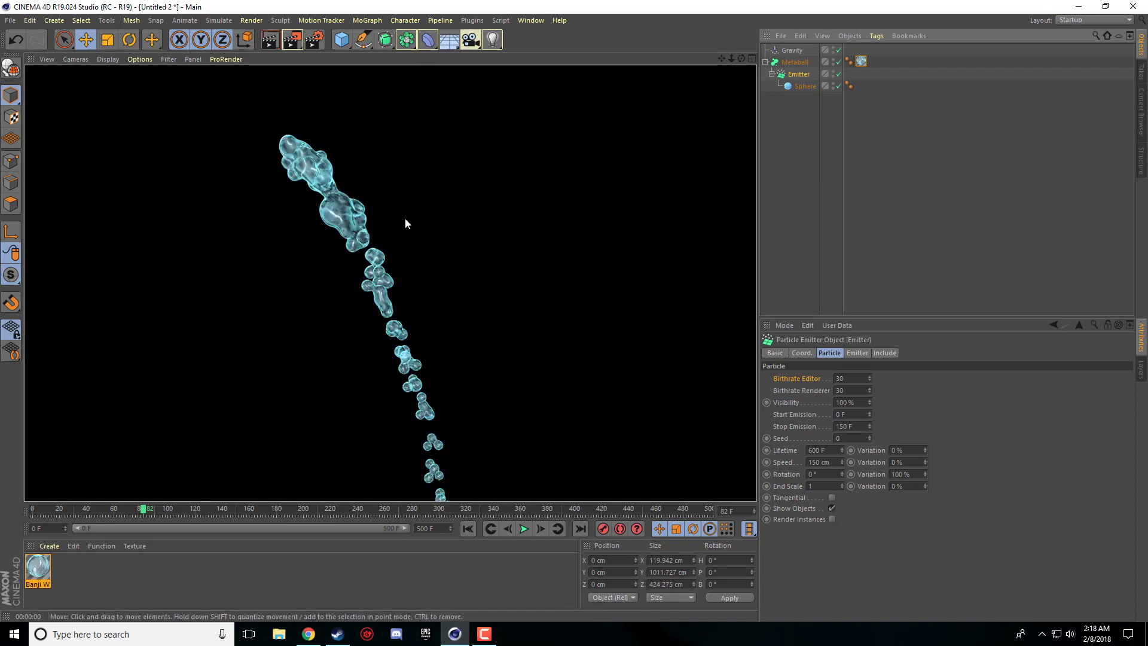
Step: Clear the render and pan and zoom the view to reframe the metaball trail
click(429, 217)
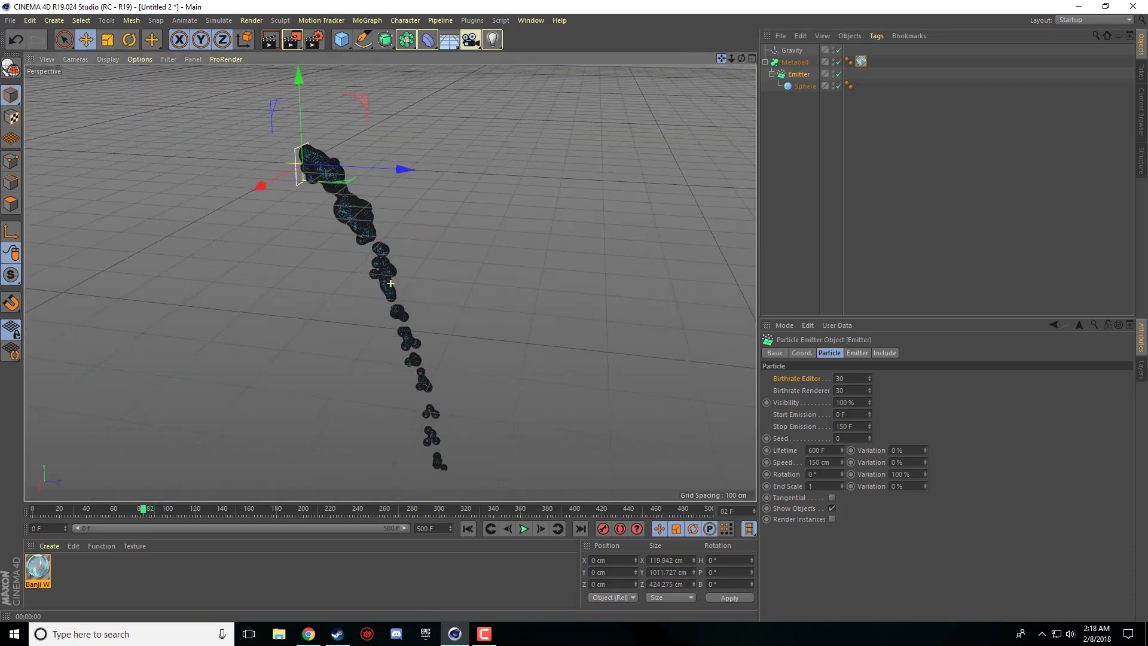
scroll(546, 192, up, 3)
drag(724, 58, 770, 5)
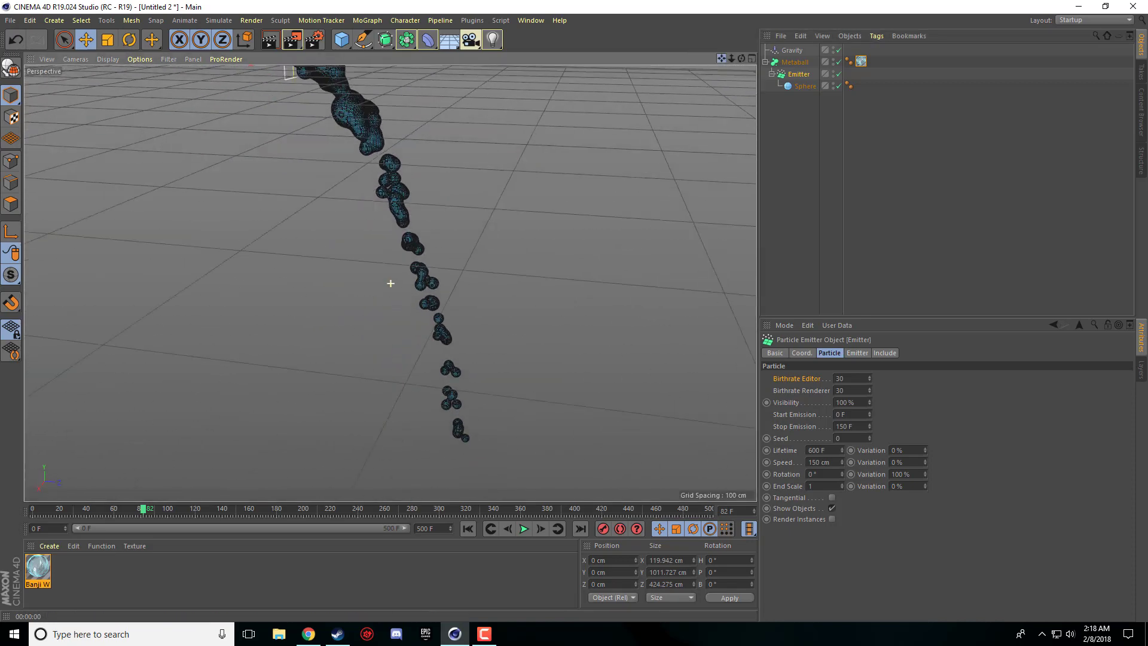
scroll(547, 220, down, 1)
scroll(547, 222, down, 2)
drag(722, 58, 714, 104)
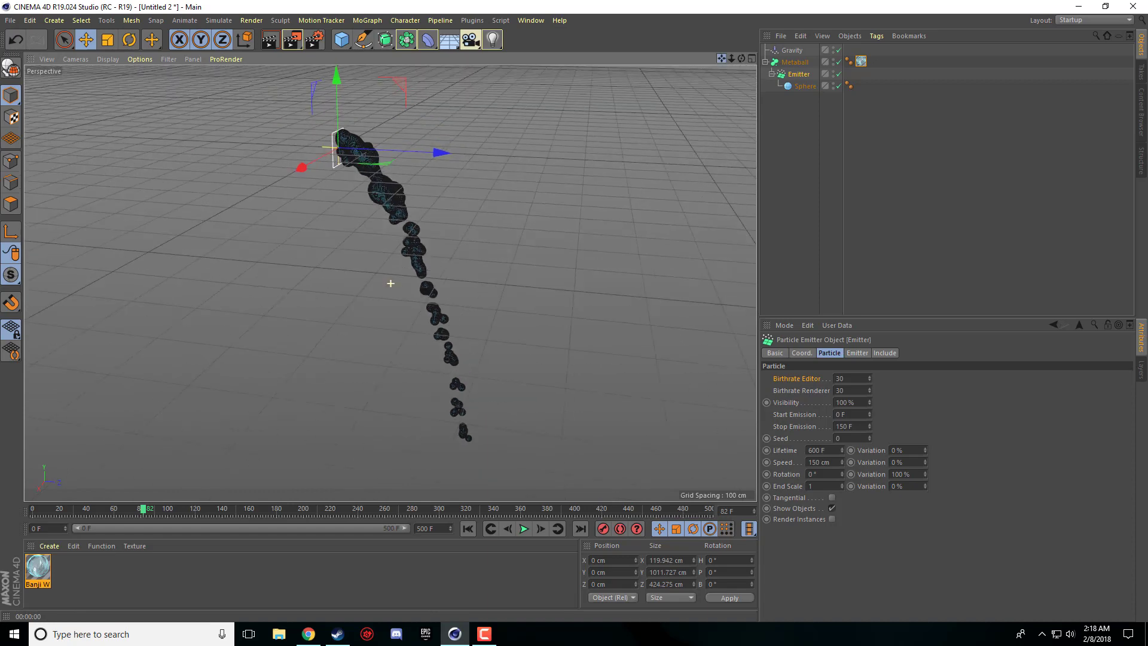
scroll(598, 176, up, 2)
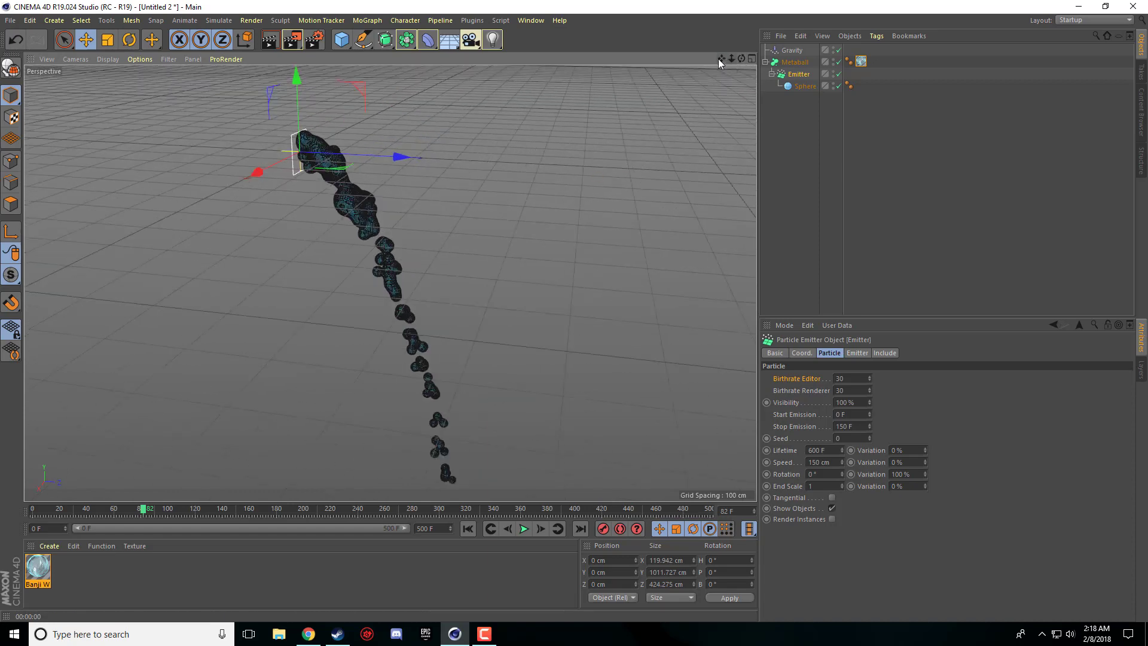
drag(720, 58, 390, 284)
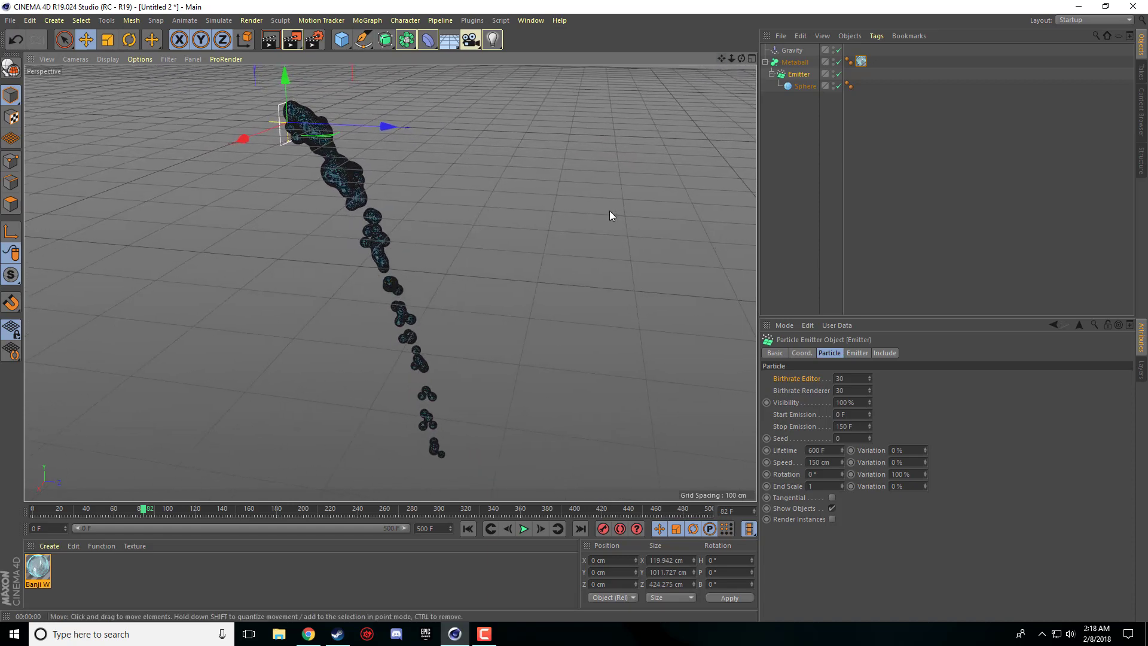